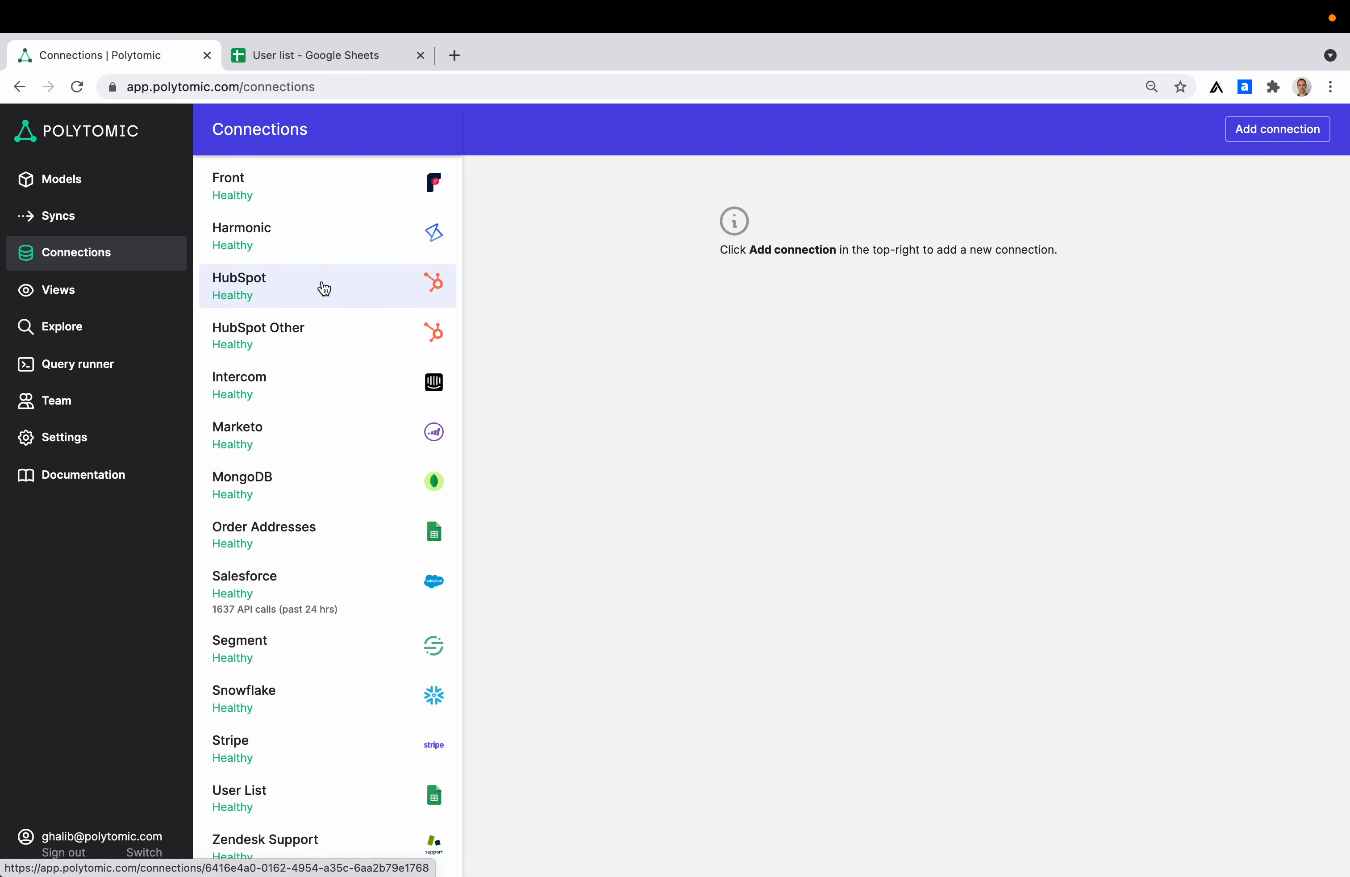
Start a new data model based on the User List connection.
click(54, 177)
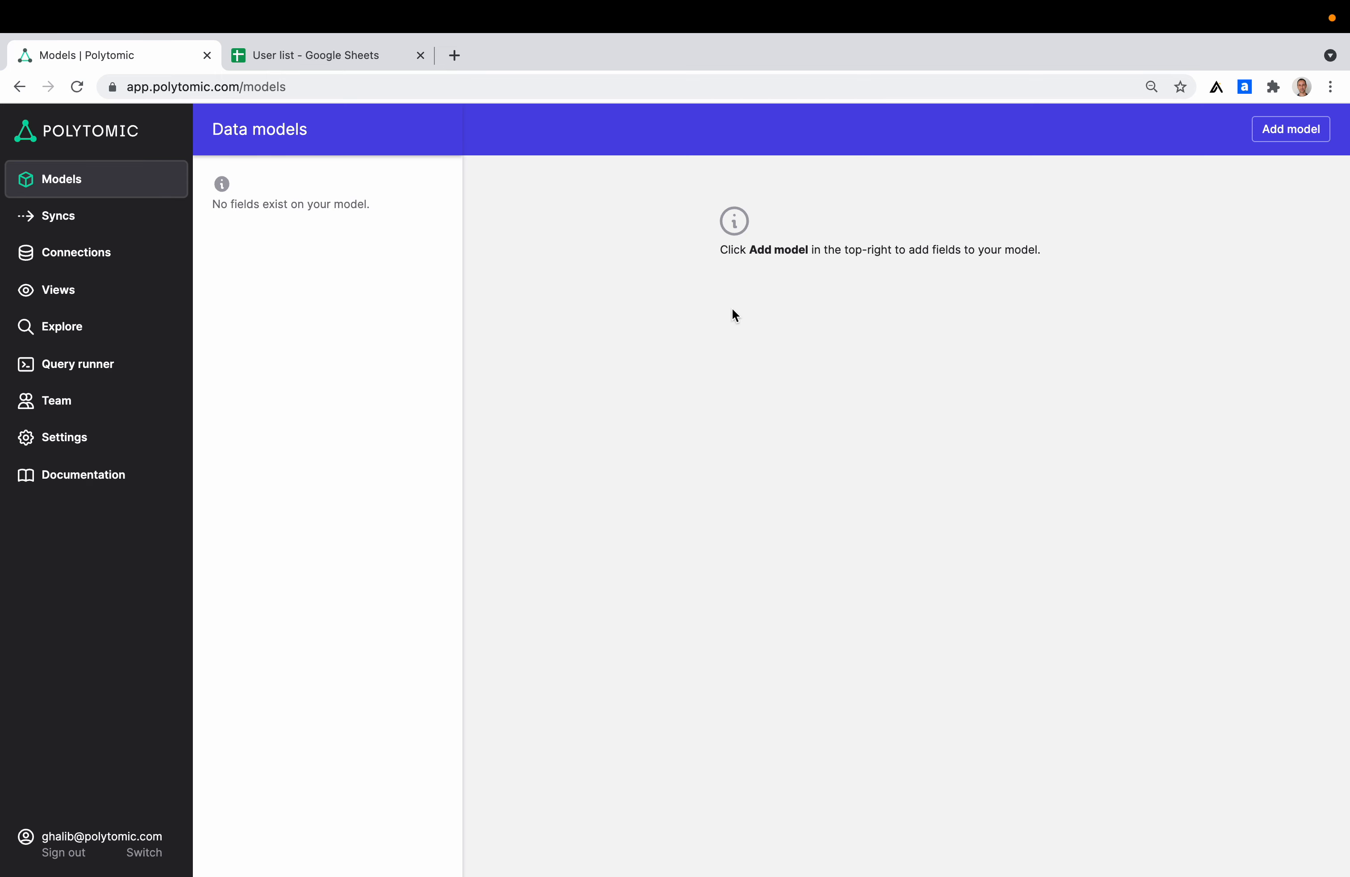
click(1273, 134)
click(736, 187)
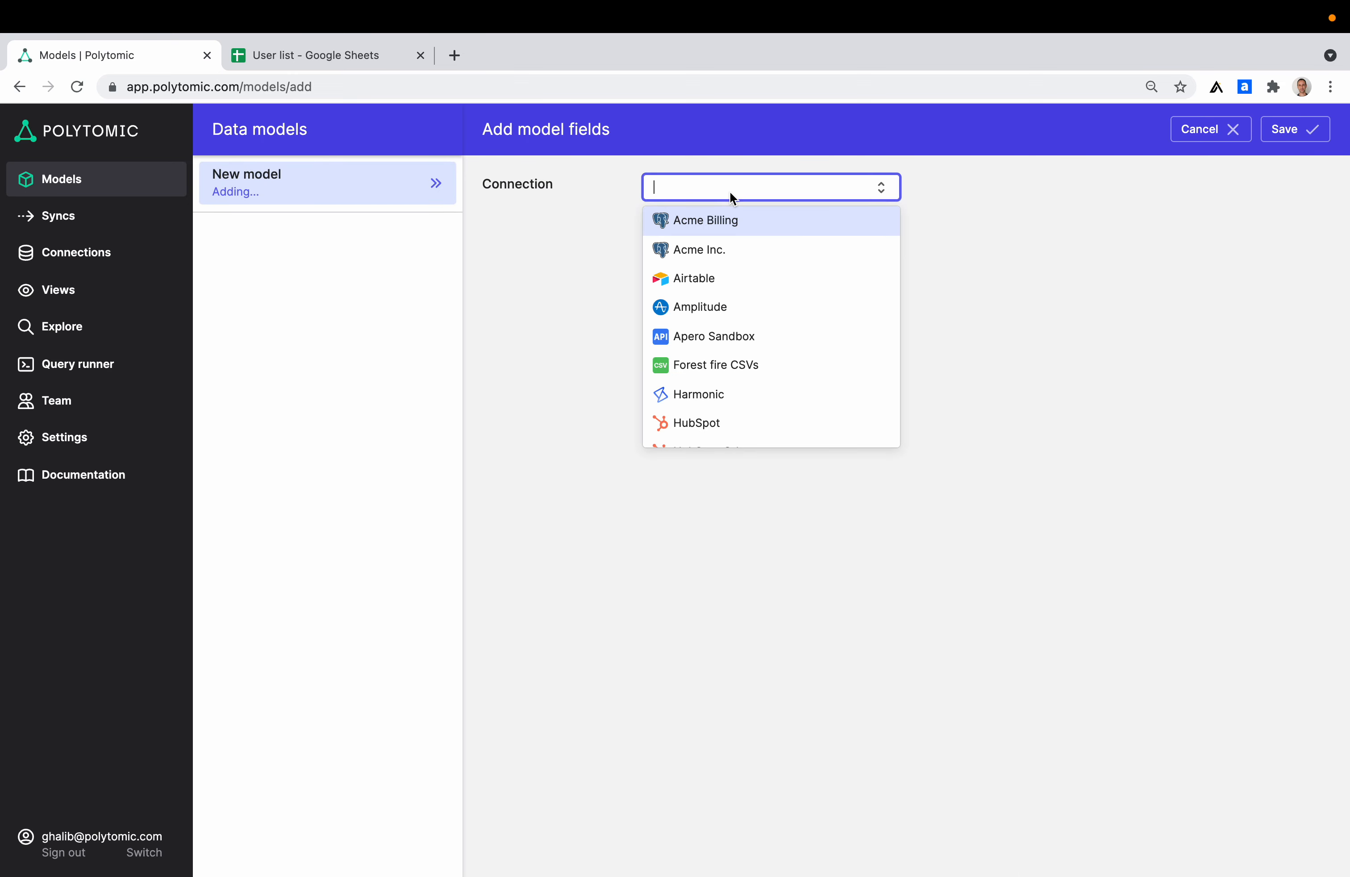
scroll(747, 283, down, 4)
scroll(747, 283, down, 1)
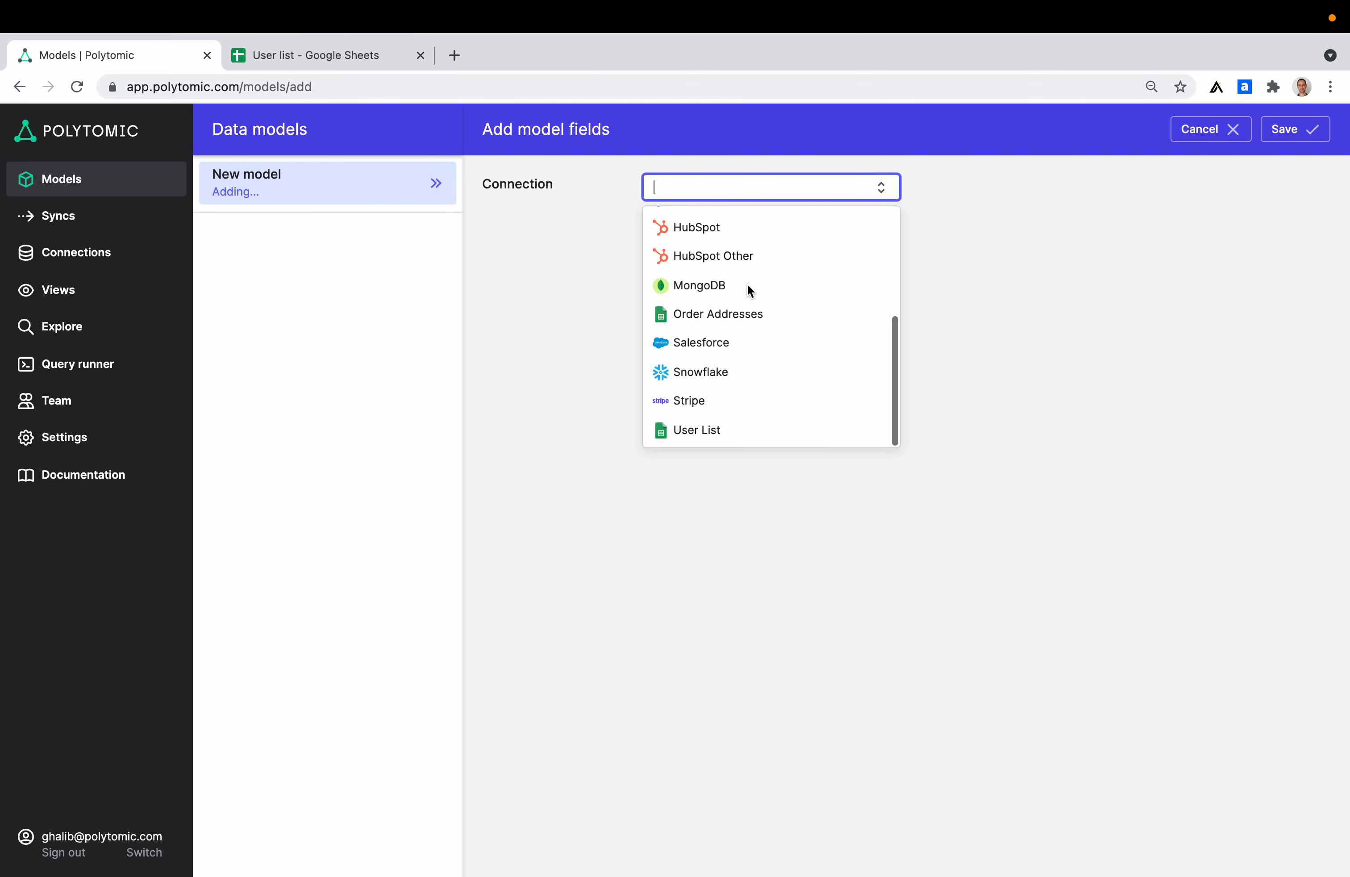
click(742, 422)
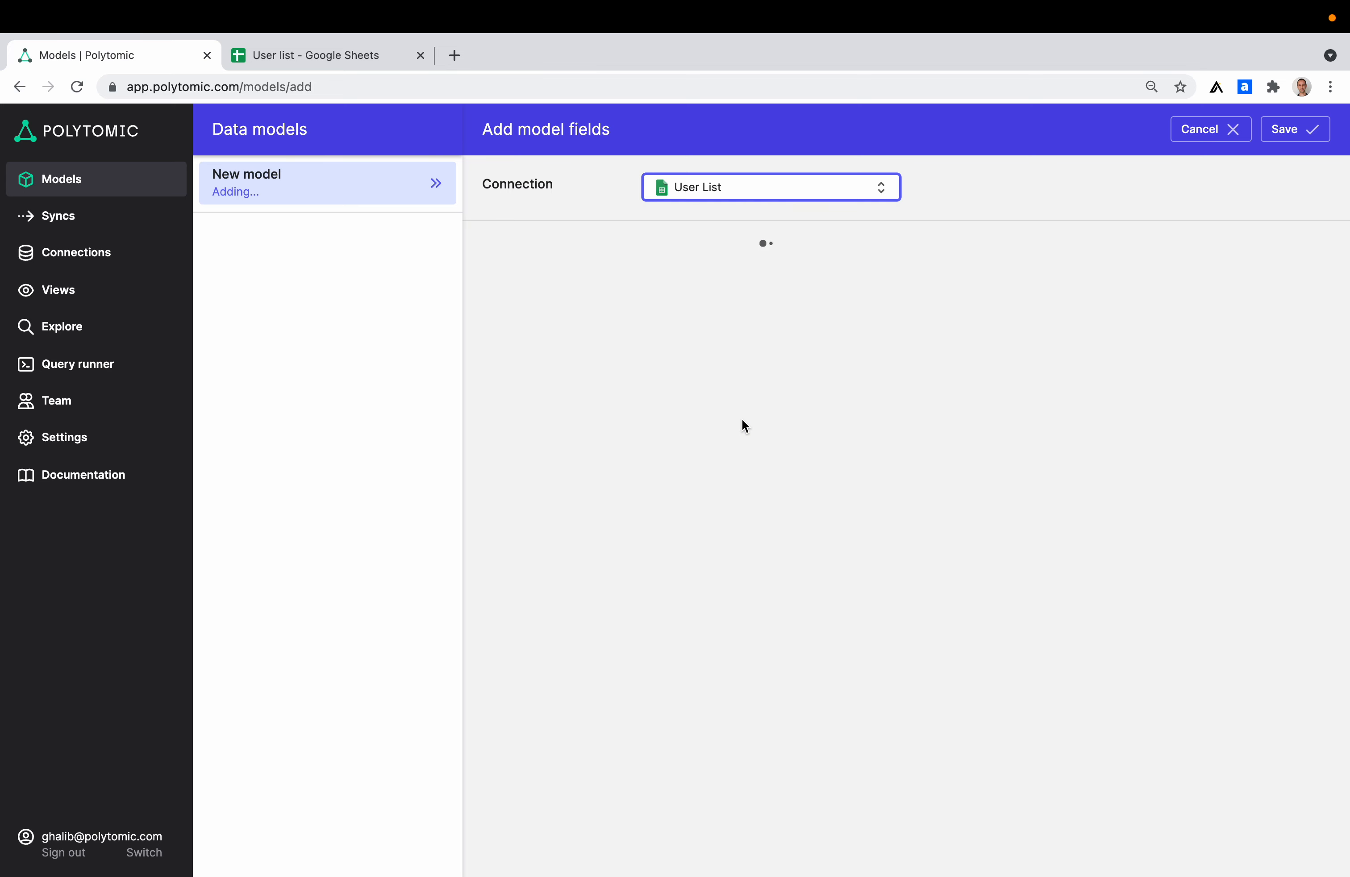
Name the model Users and build it from Sheet1.
click(731, 260)
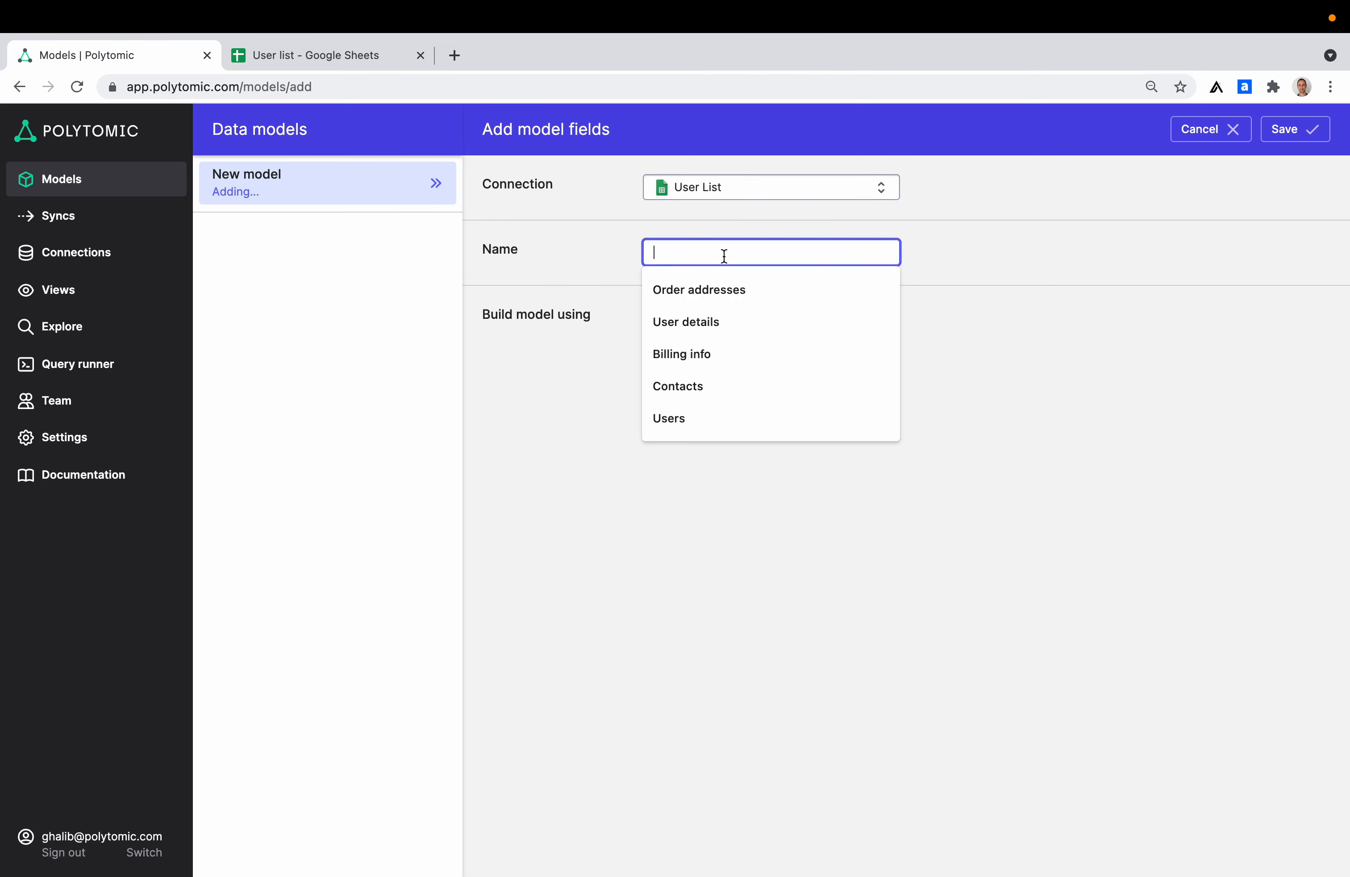
text(Users)
click(721, 309)
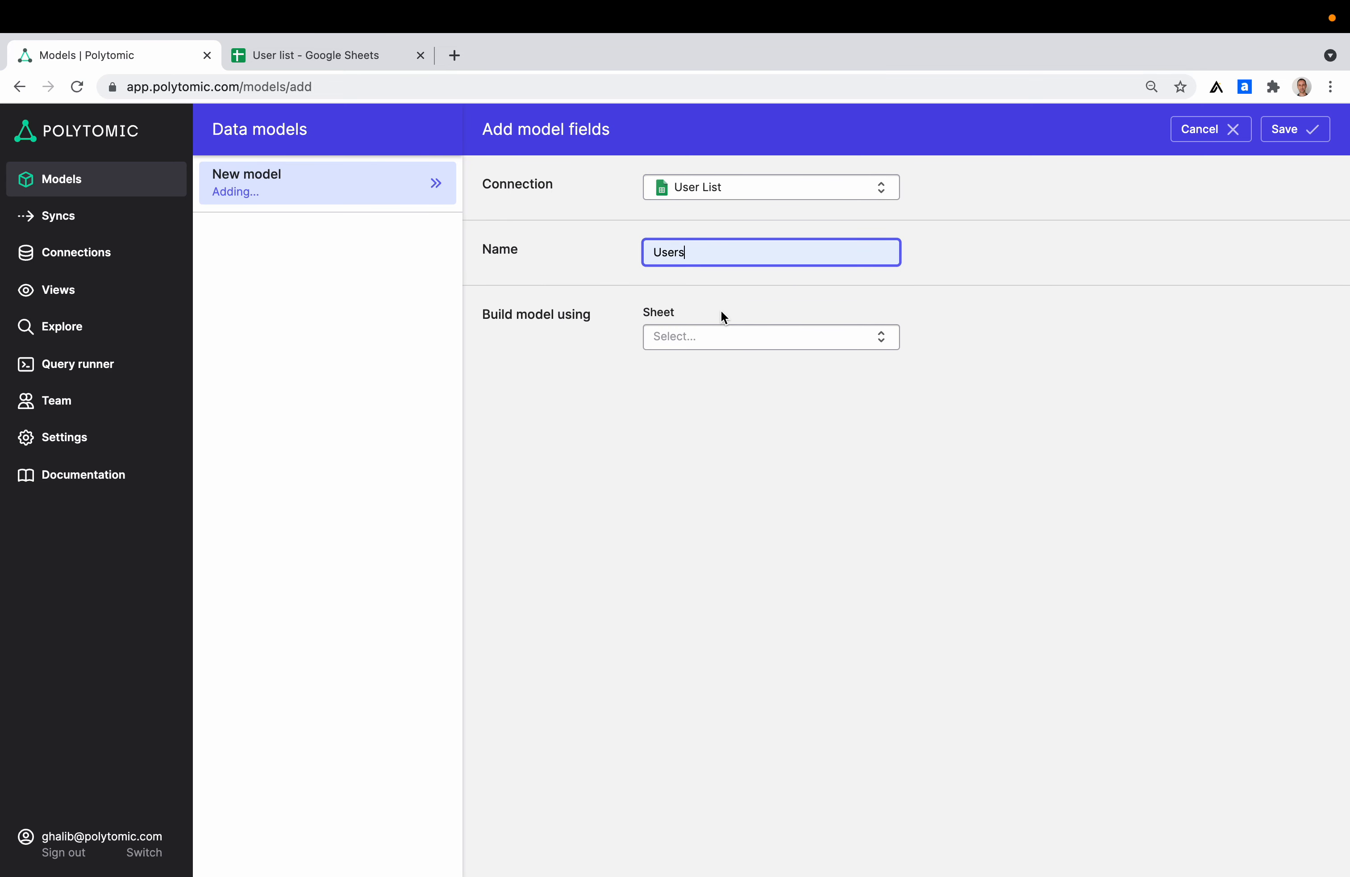
click(727, 342)
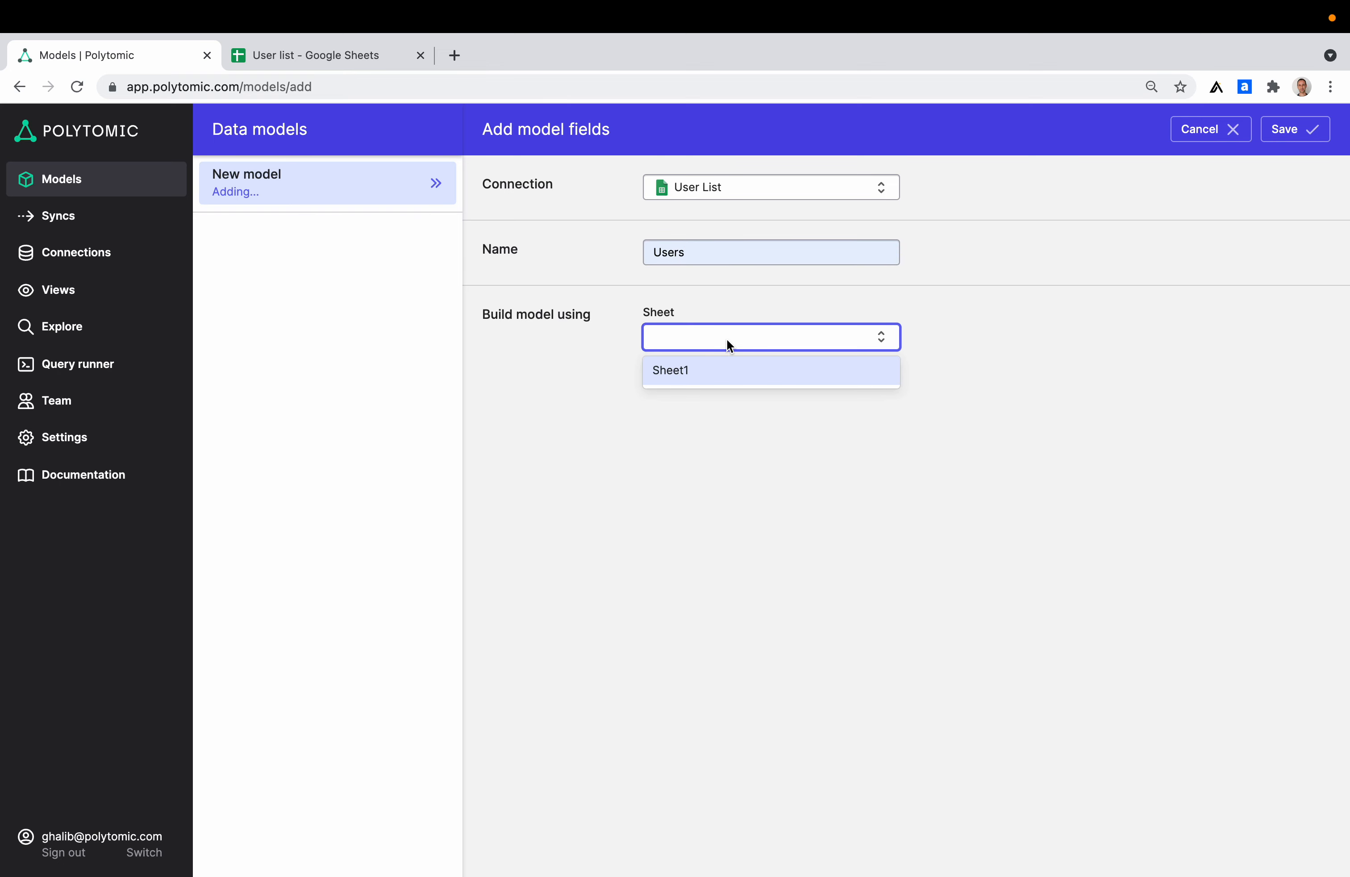
click(730, 369)
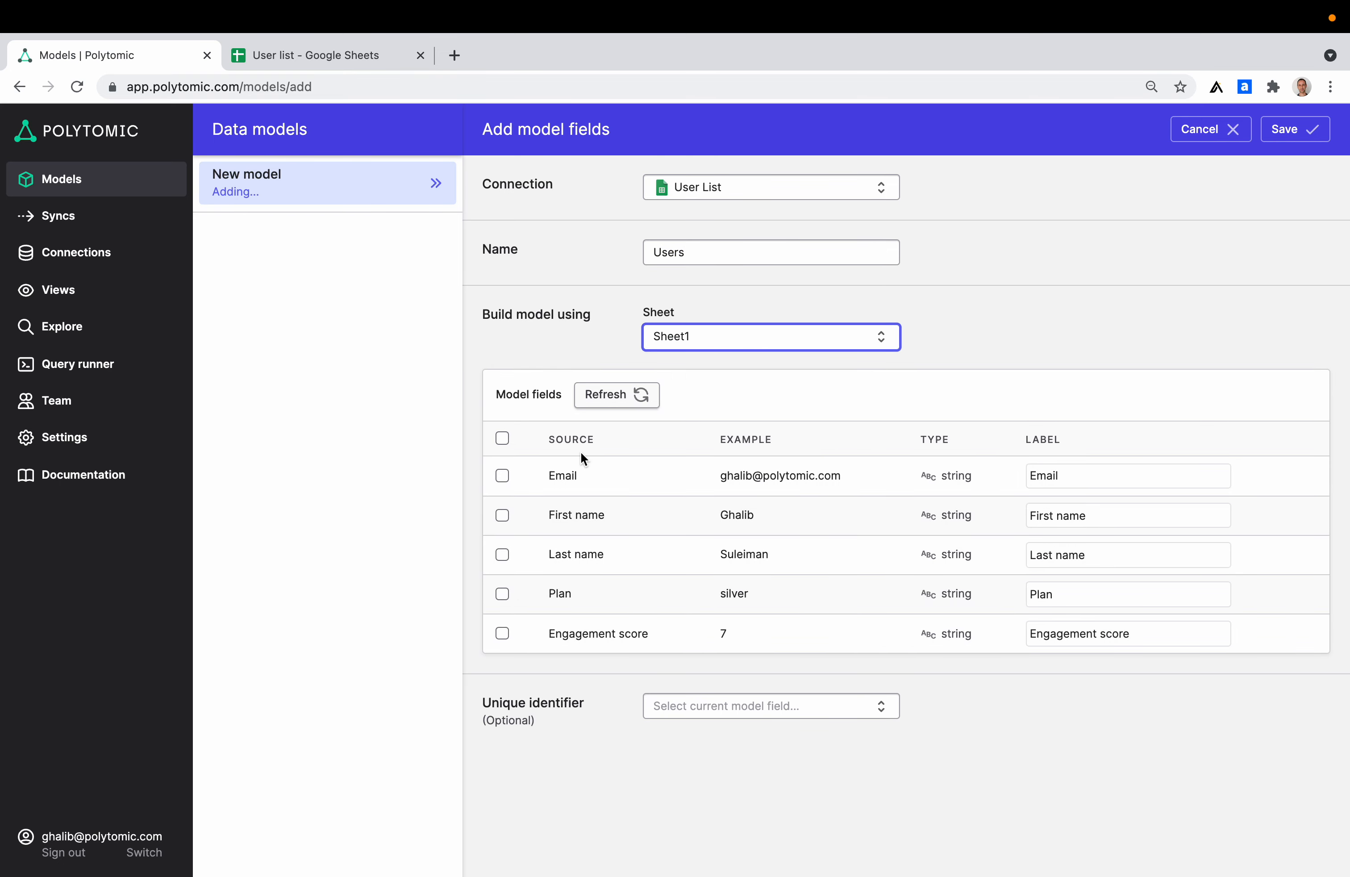
Include all source fields in the Users model and save it.
scroll(580, 455, down, 1)
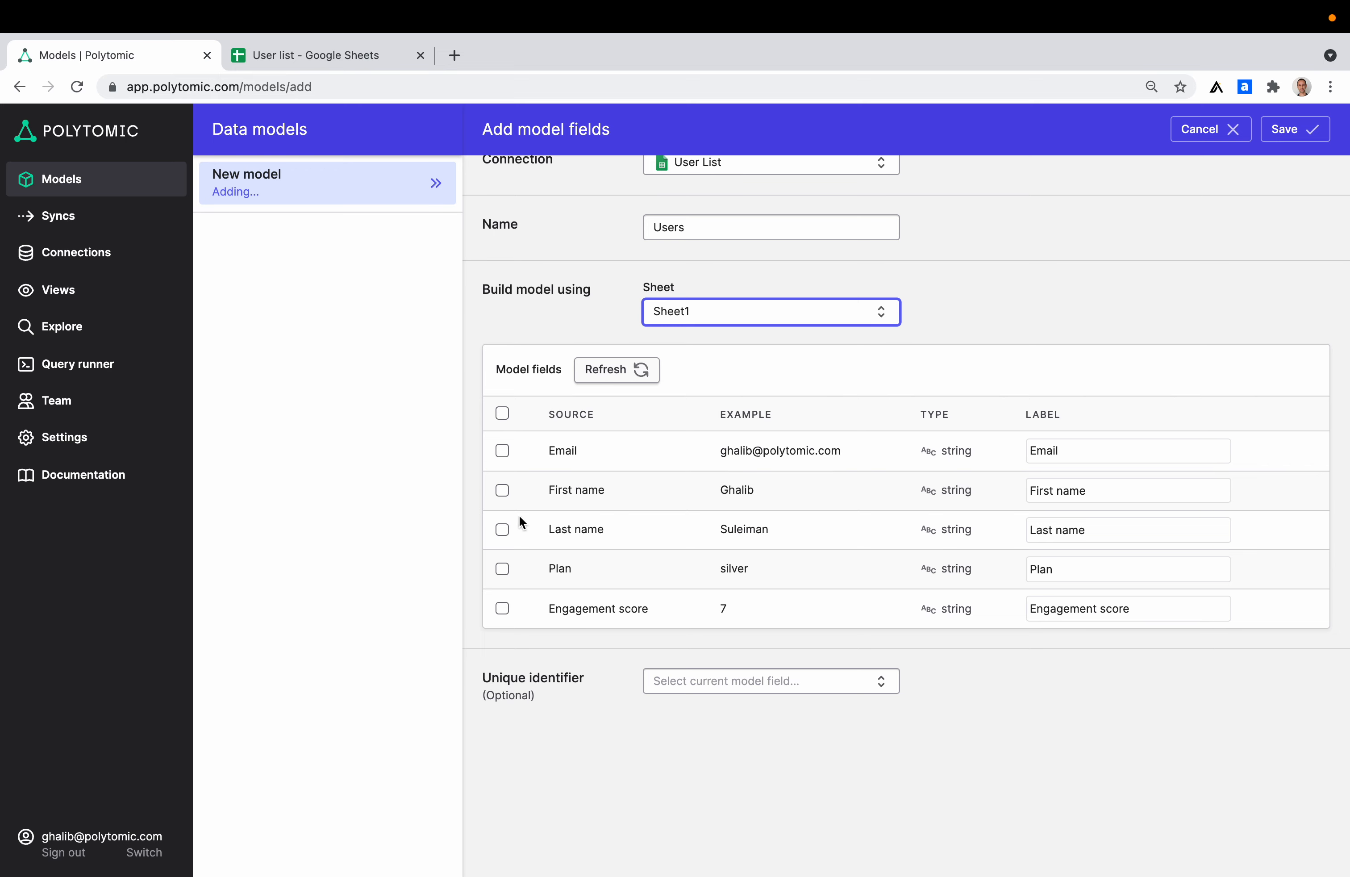
click(503, 451)
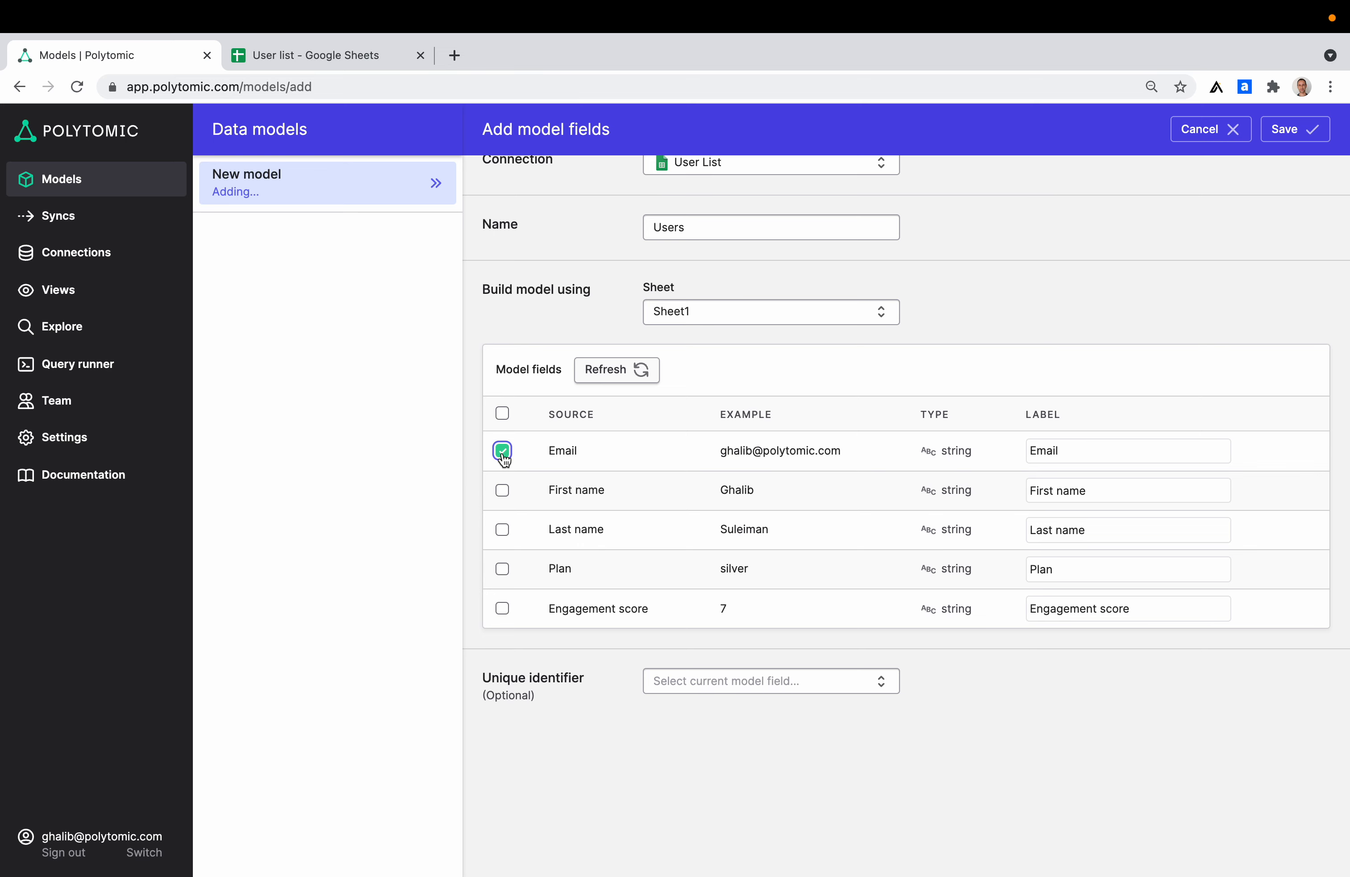
click(503, 492)
click(503, 415)
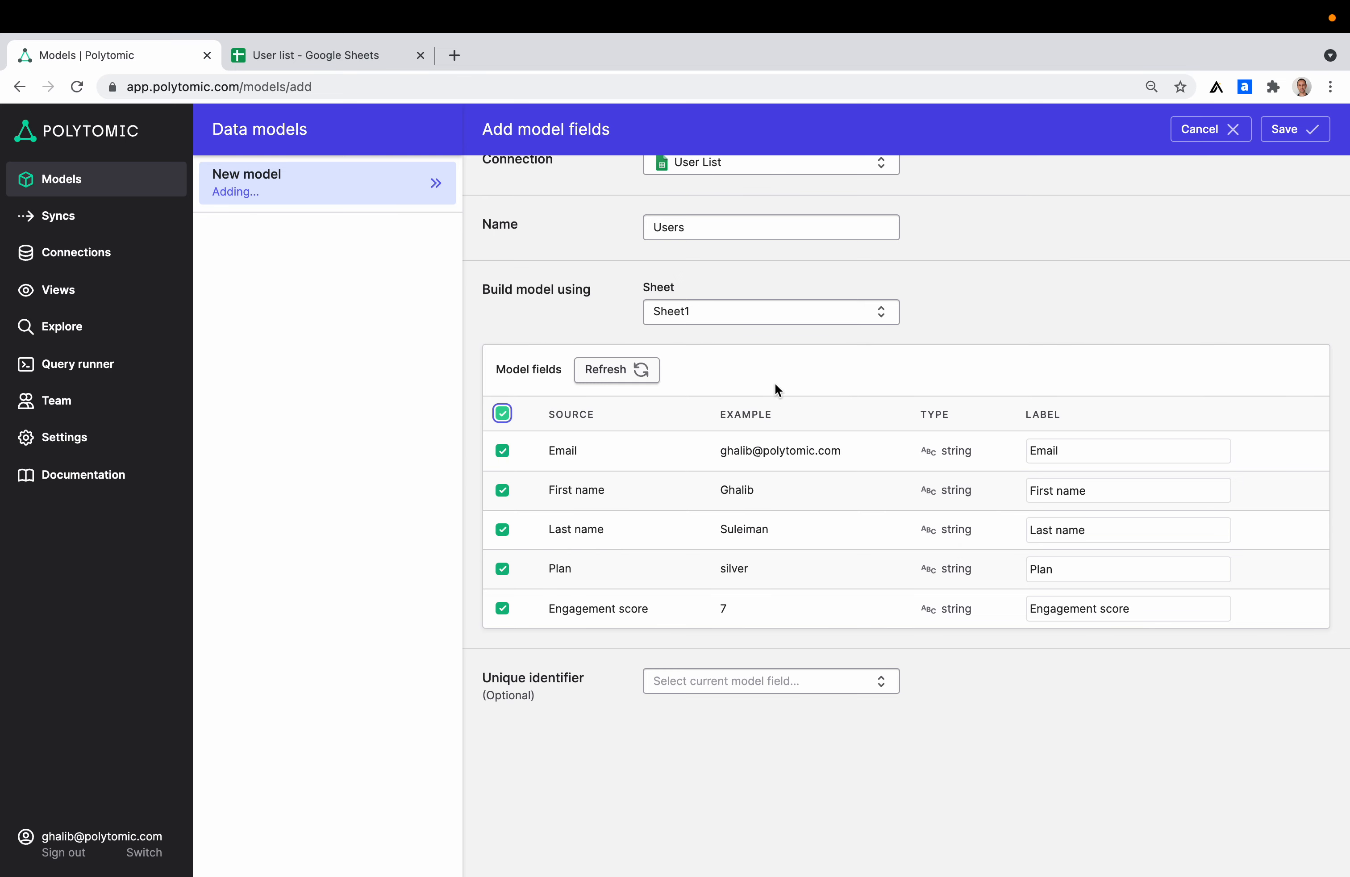
click(1291, 130)
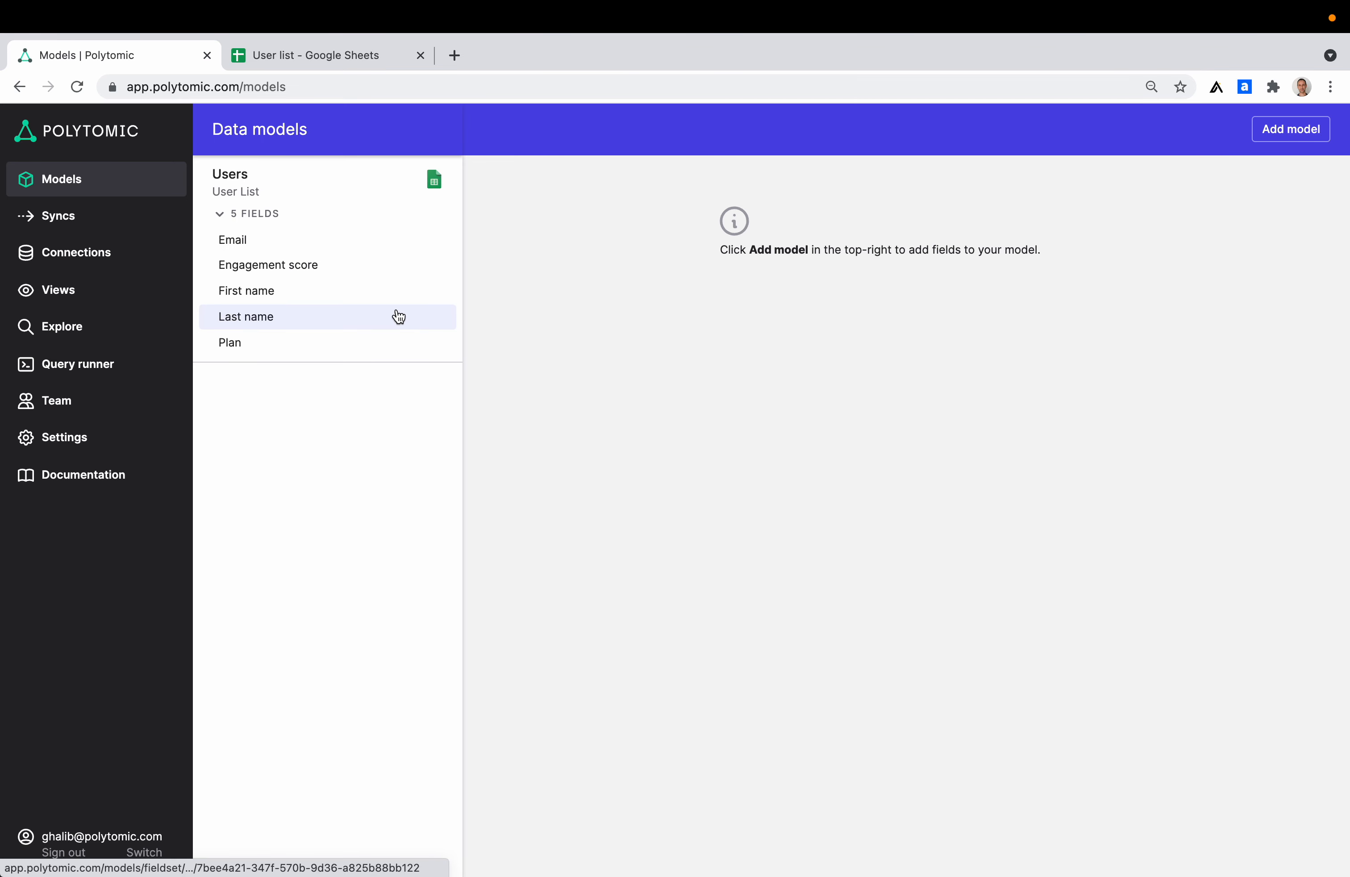
Start a second data model based on the Order Addresses connection.
click(1277, 132)
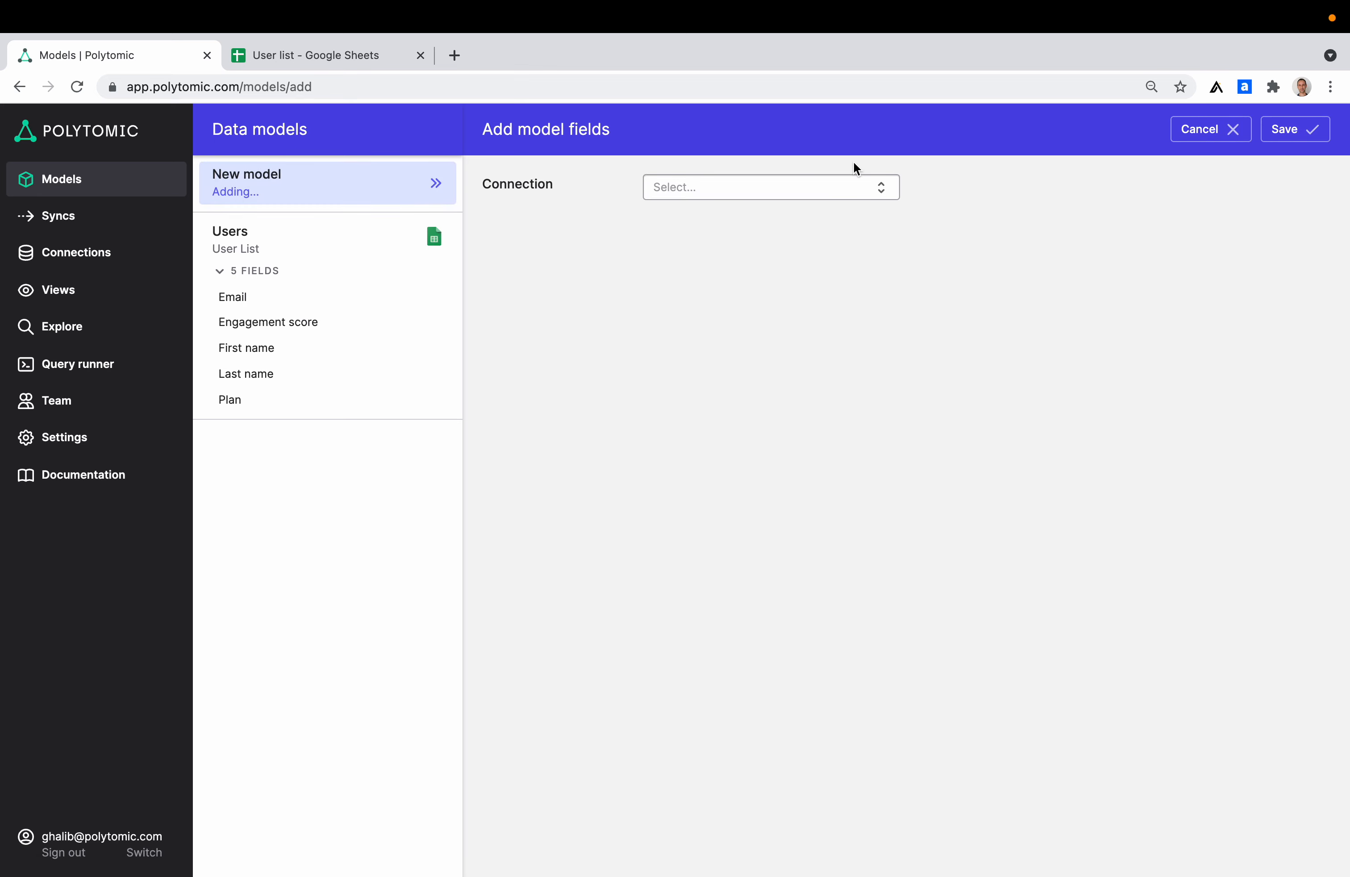
click(733, 199)
scroll(748, 293, down, 4)
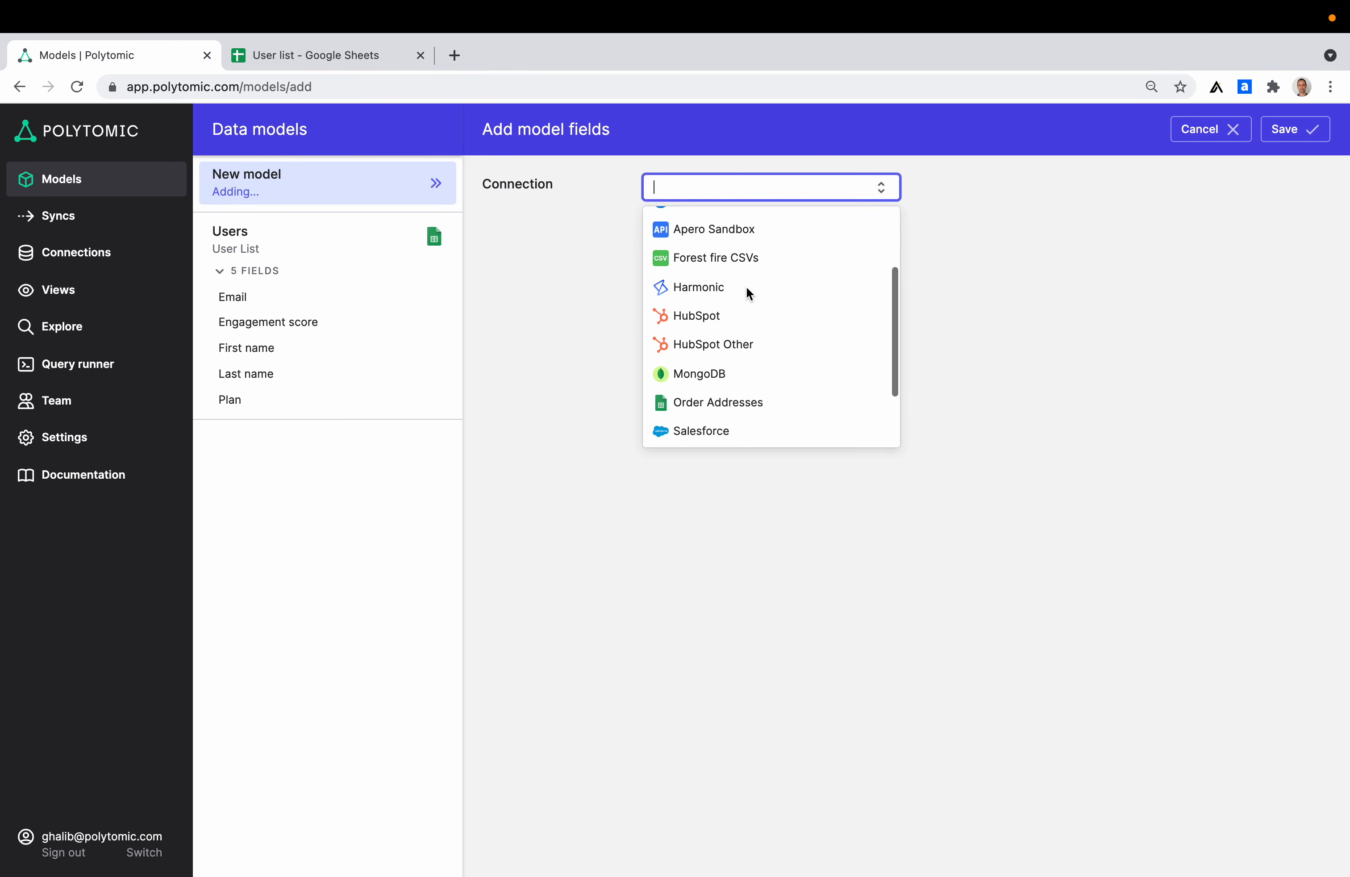
click(760, 325)
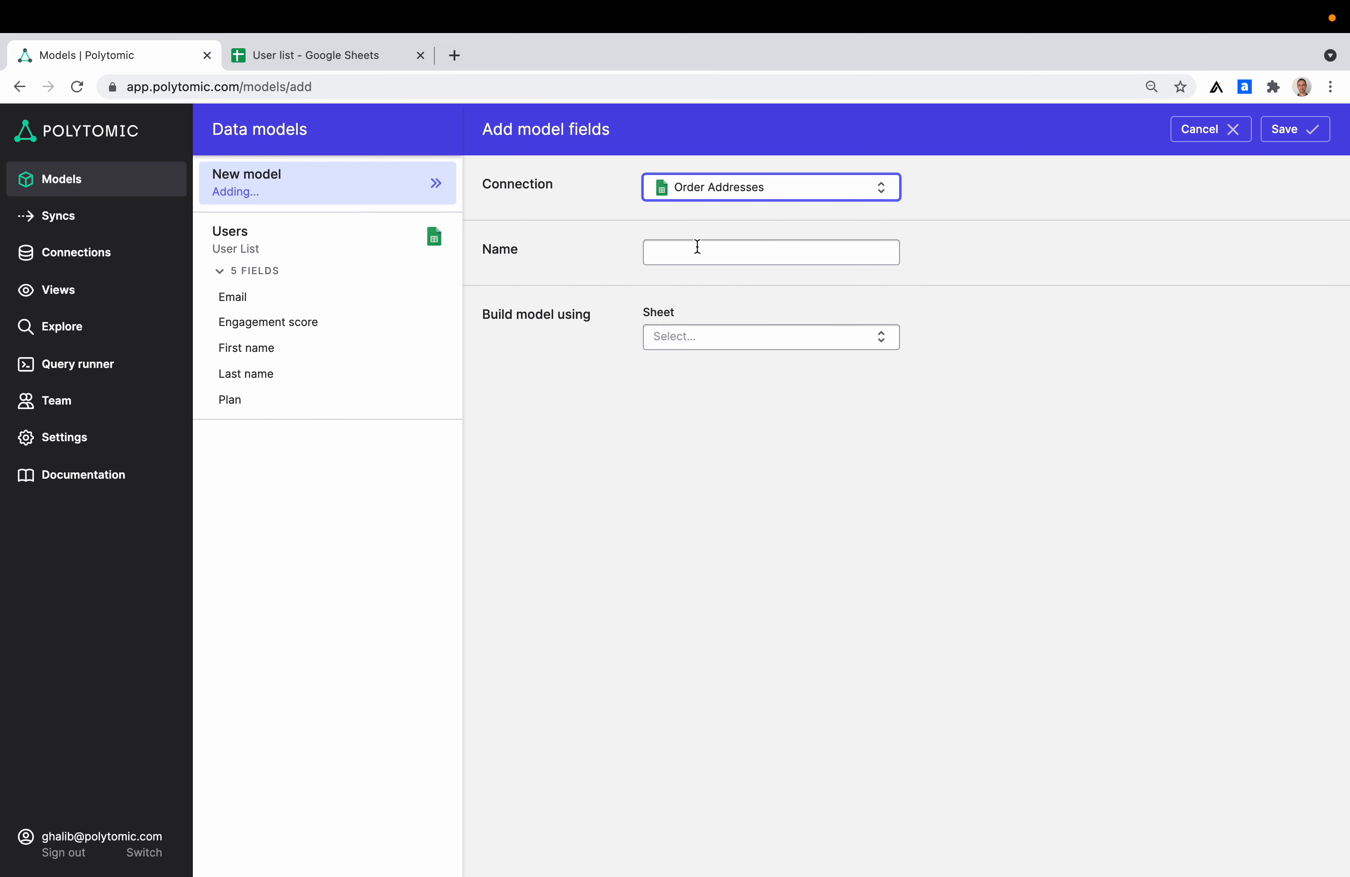
Name the model Order addresses and build it from Sheet1.
click(698, 246)
text(Or)
click(708, 289)
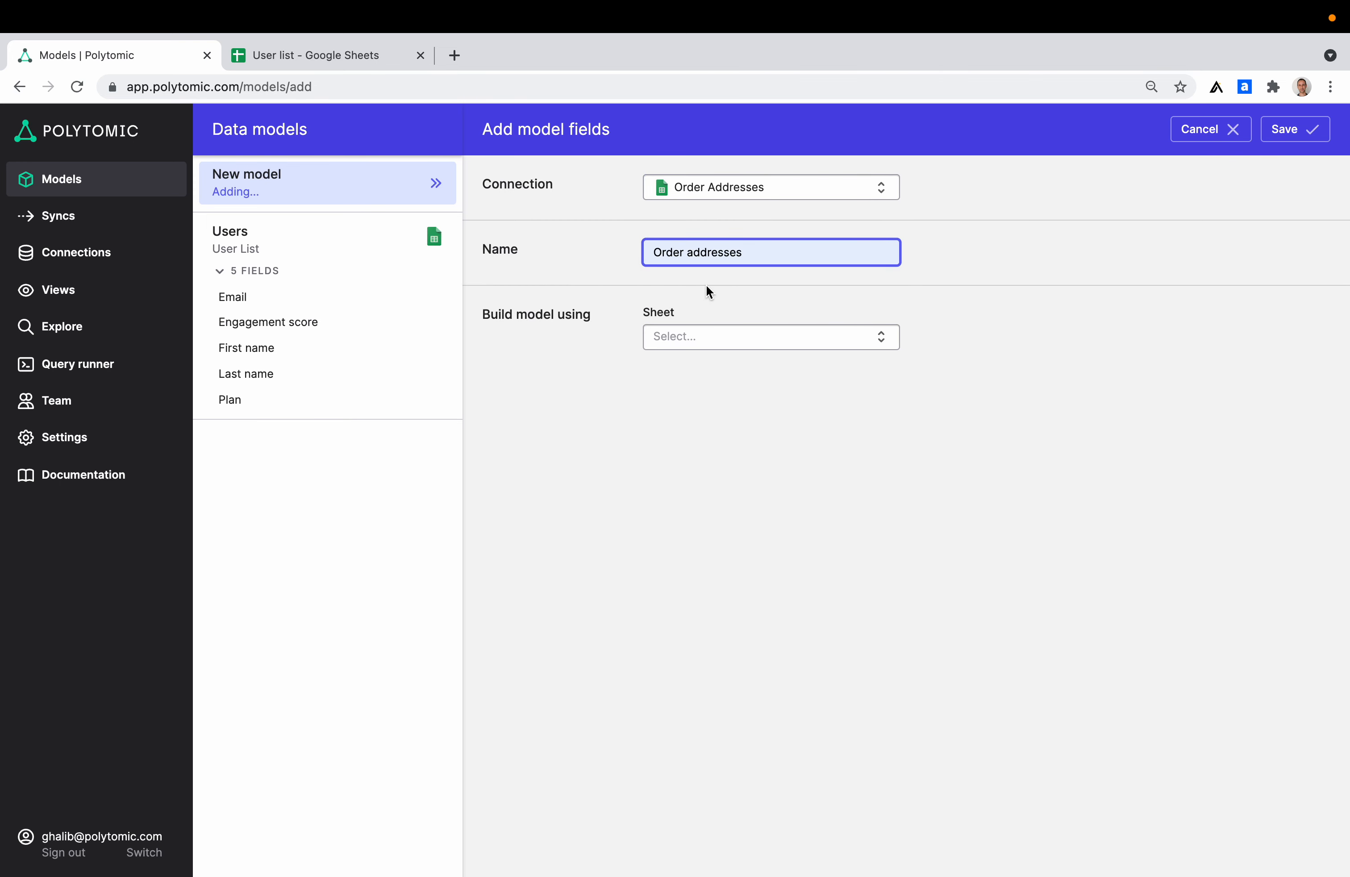
click(715, 341)
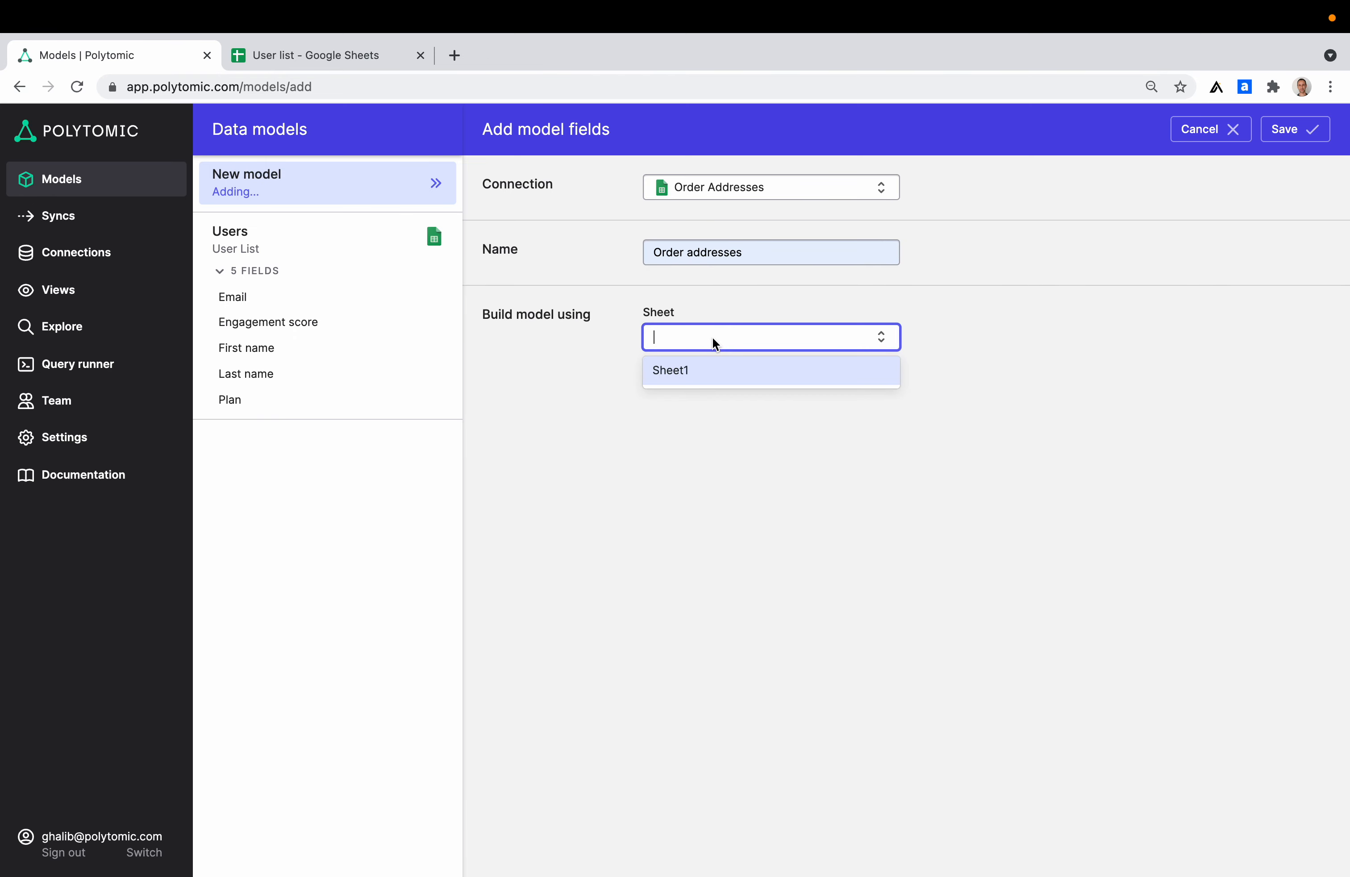
click(715, 365)
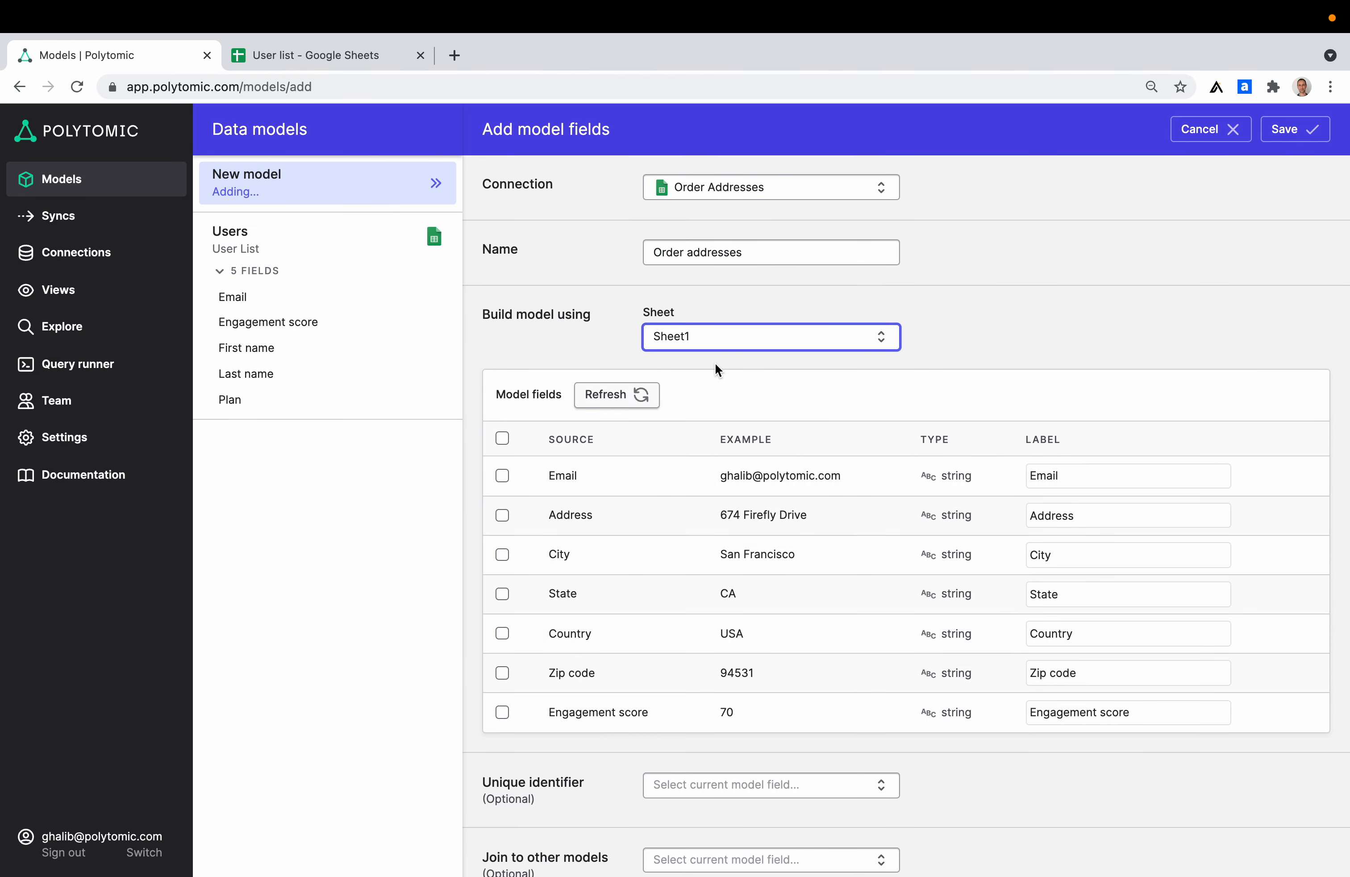
Include the City, State and Country fields in the Order addresses model.
scroll(591, 528, down, 3)
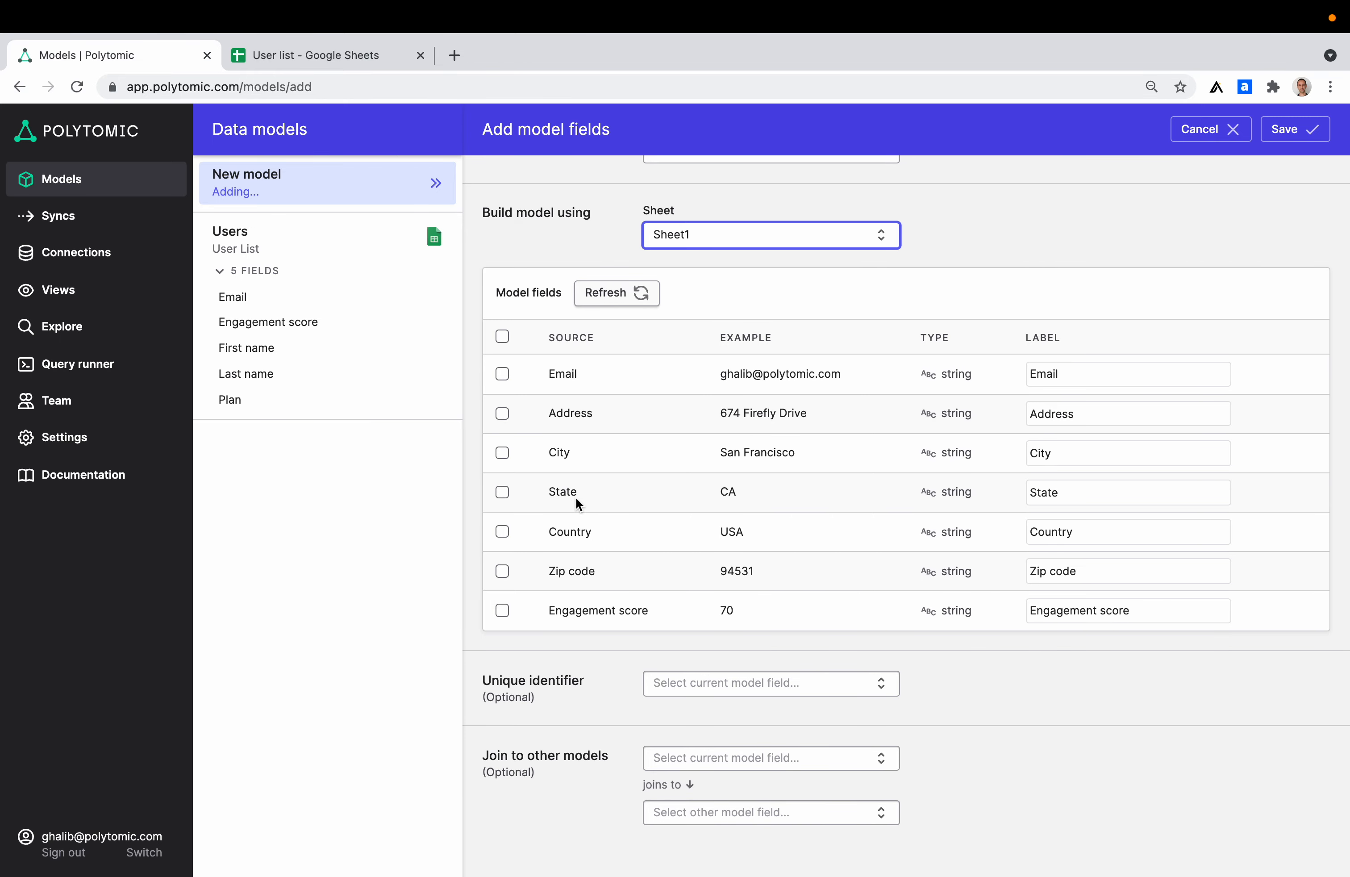
click(502, 454)
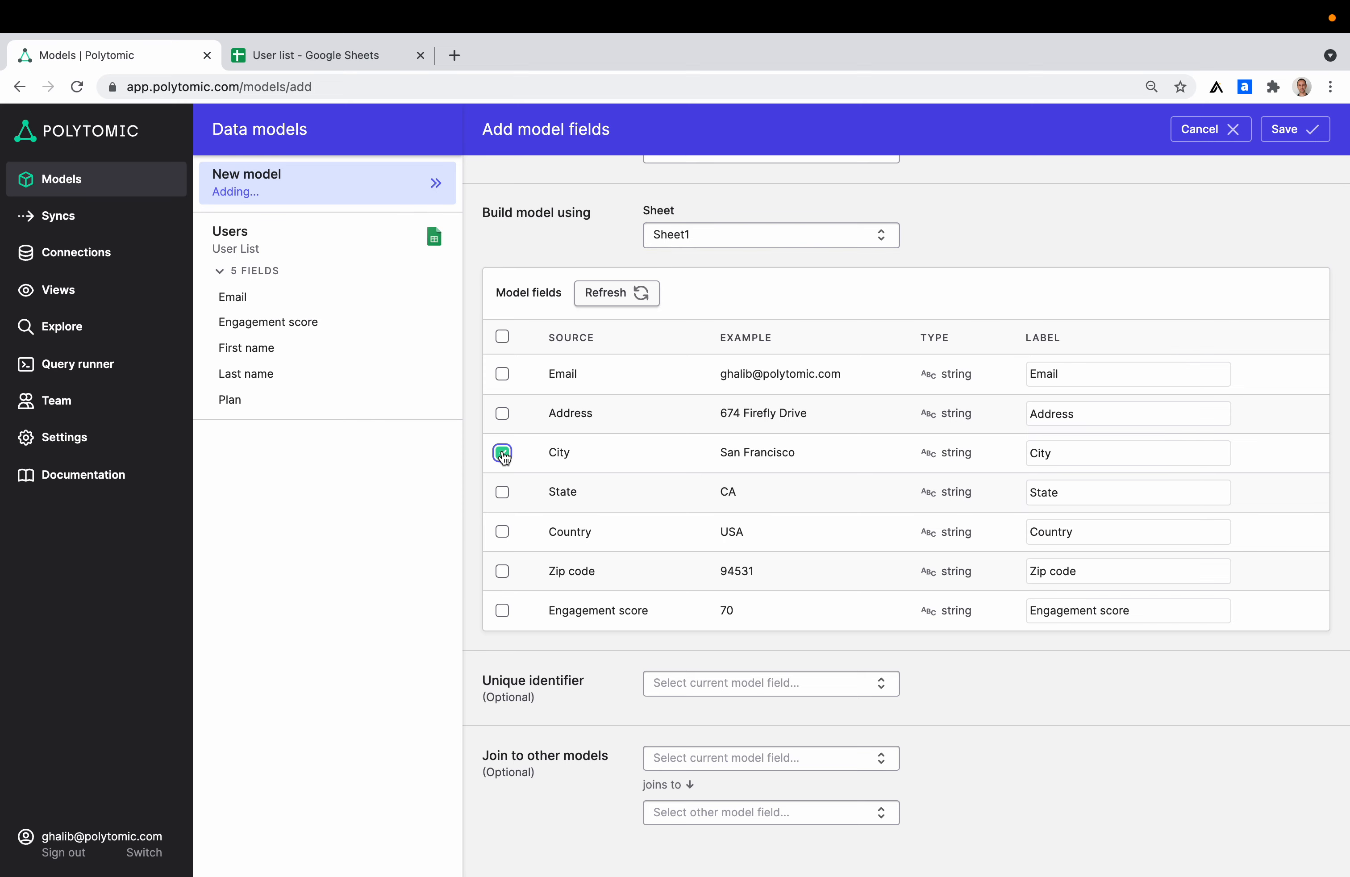
click(502, 492)
click(501, 531)
Join the Order addresses model's Email field to the Users model's Email field, then save the model and expand its field list.
scroll(692, 537, down, 3)
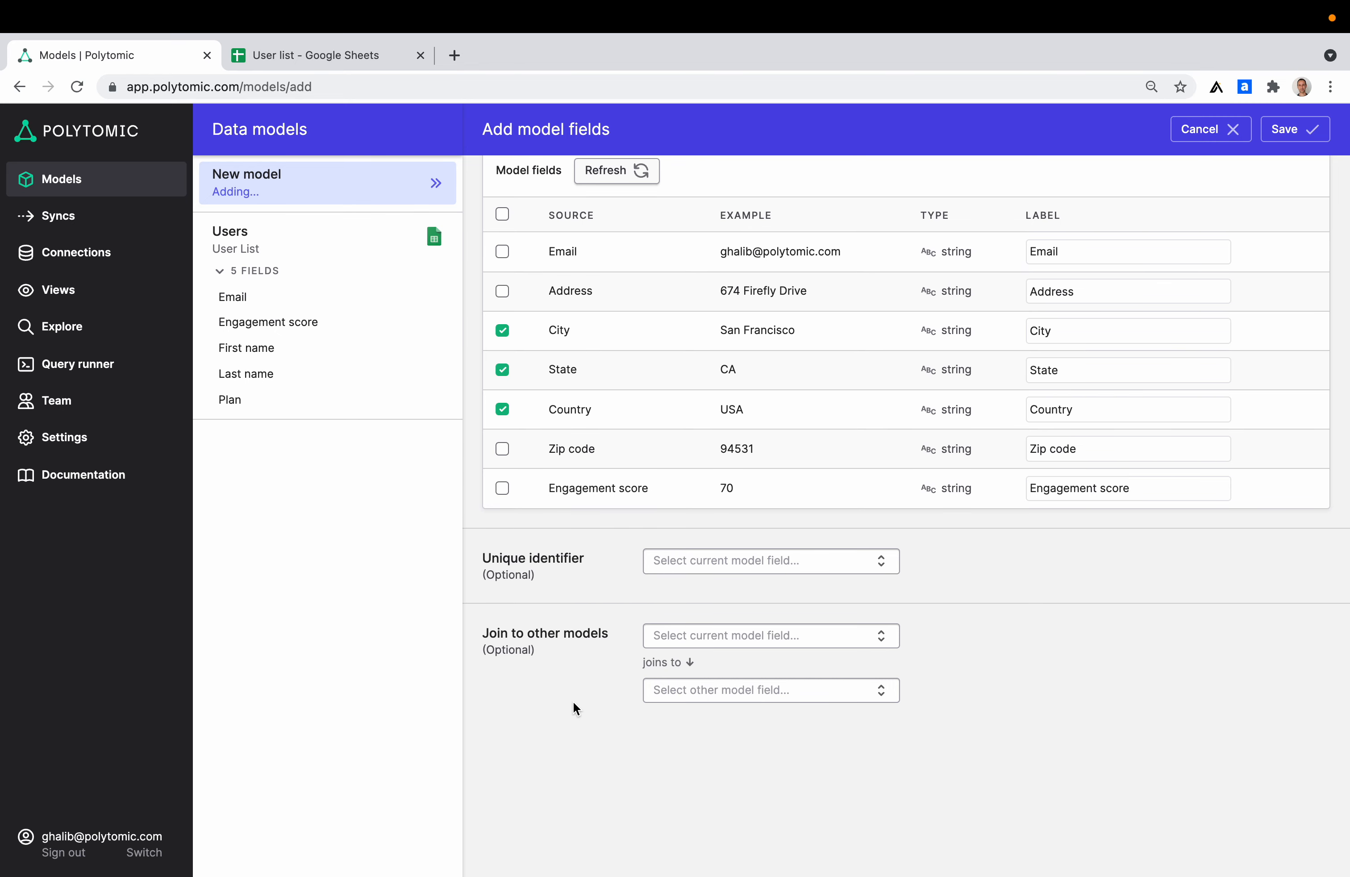
scroll(573, 703, up, 1)
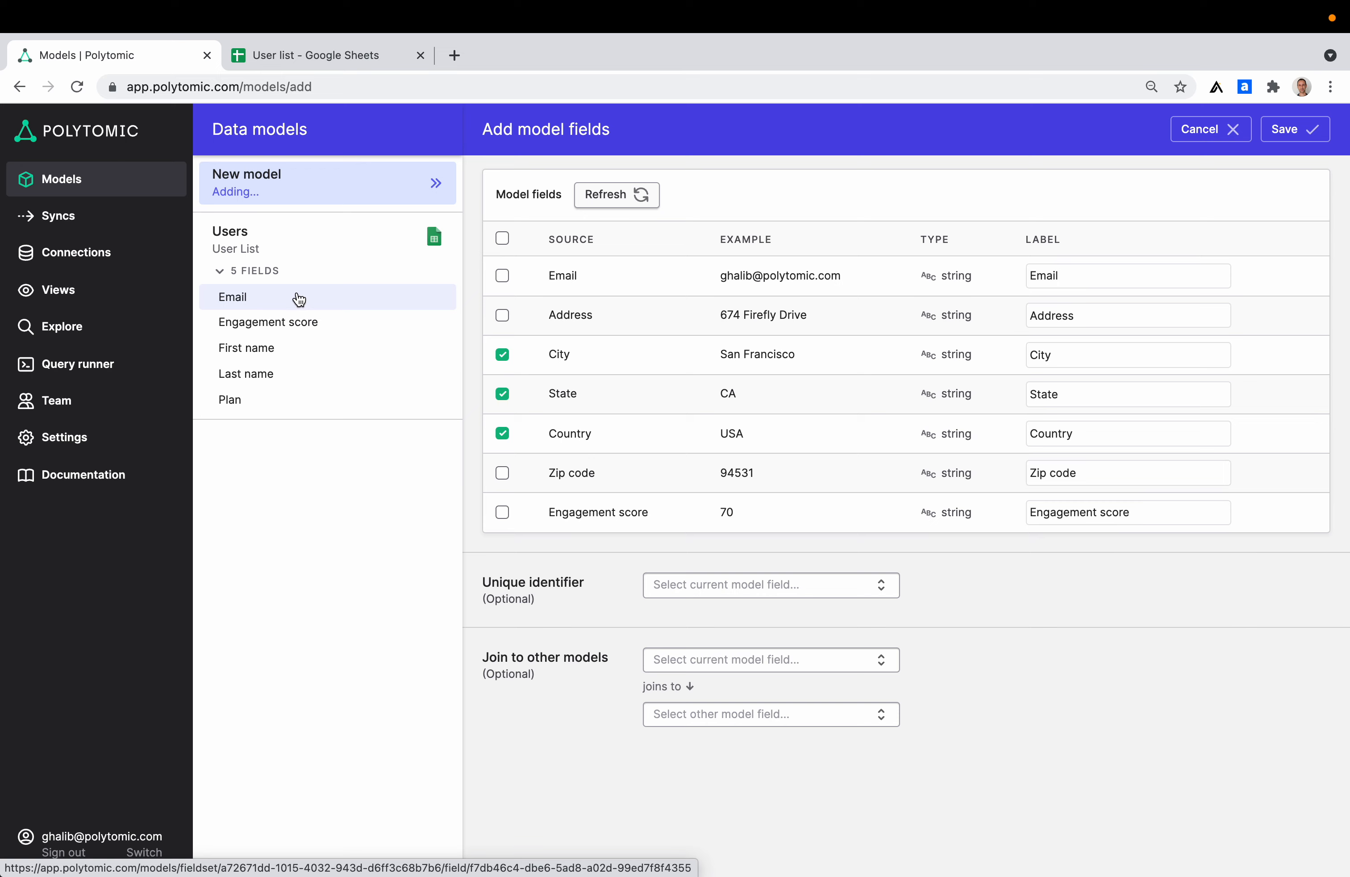
drag(547, 273, 579, 275)
click(603, 315)
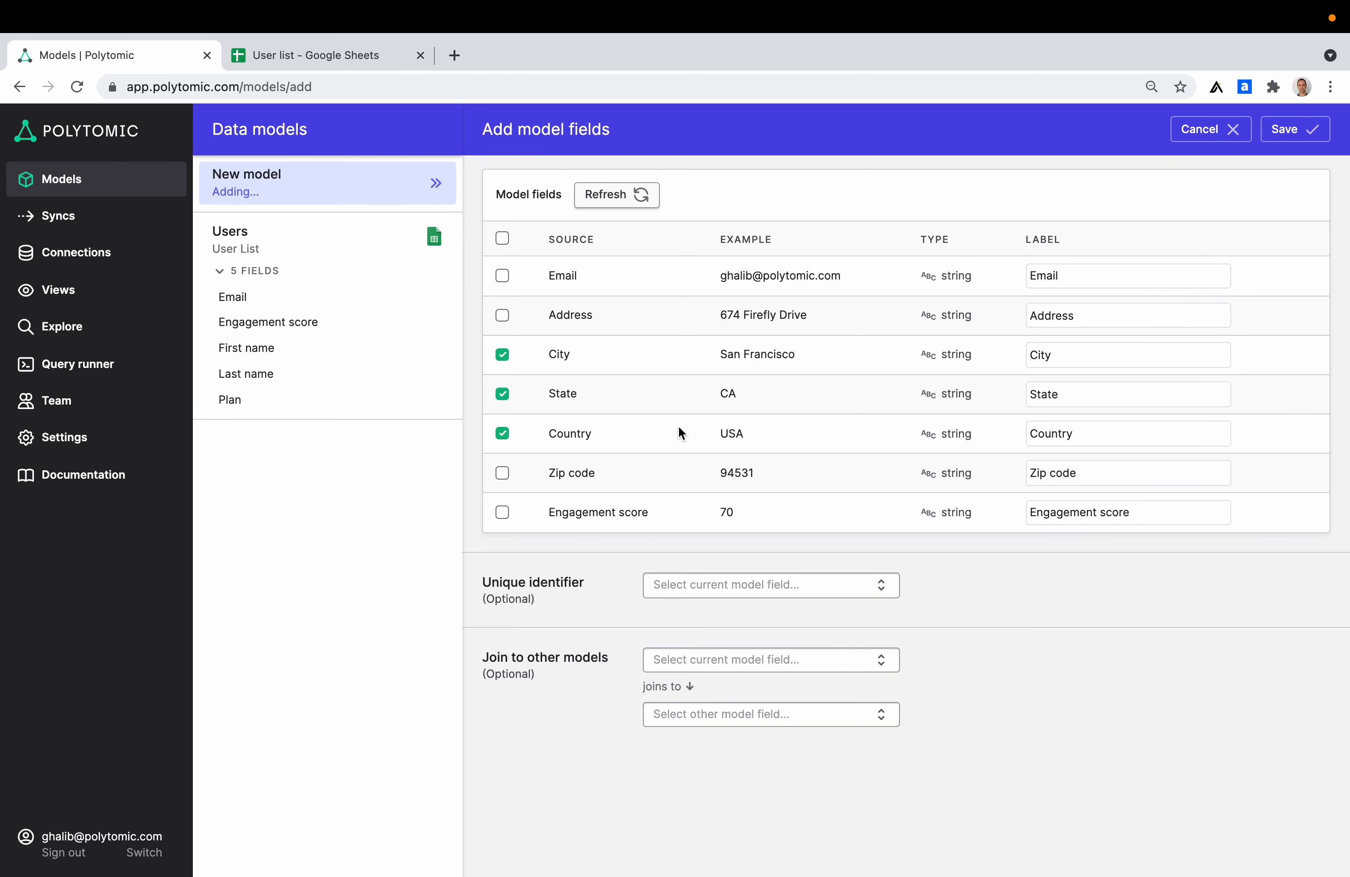
scroll(649, 678, down, 1)
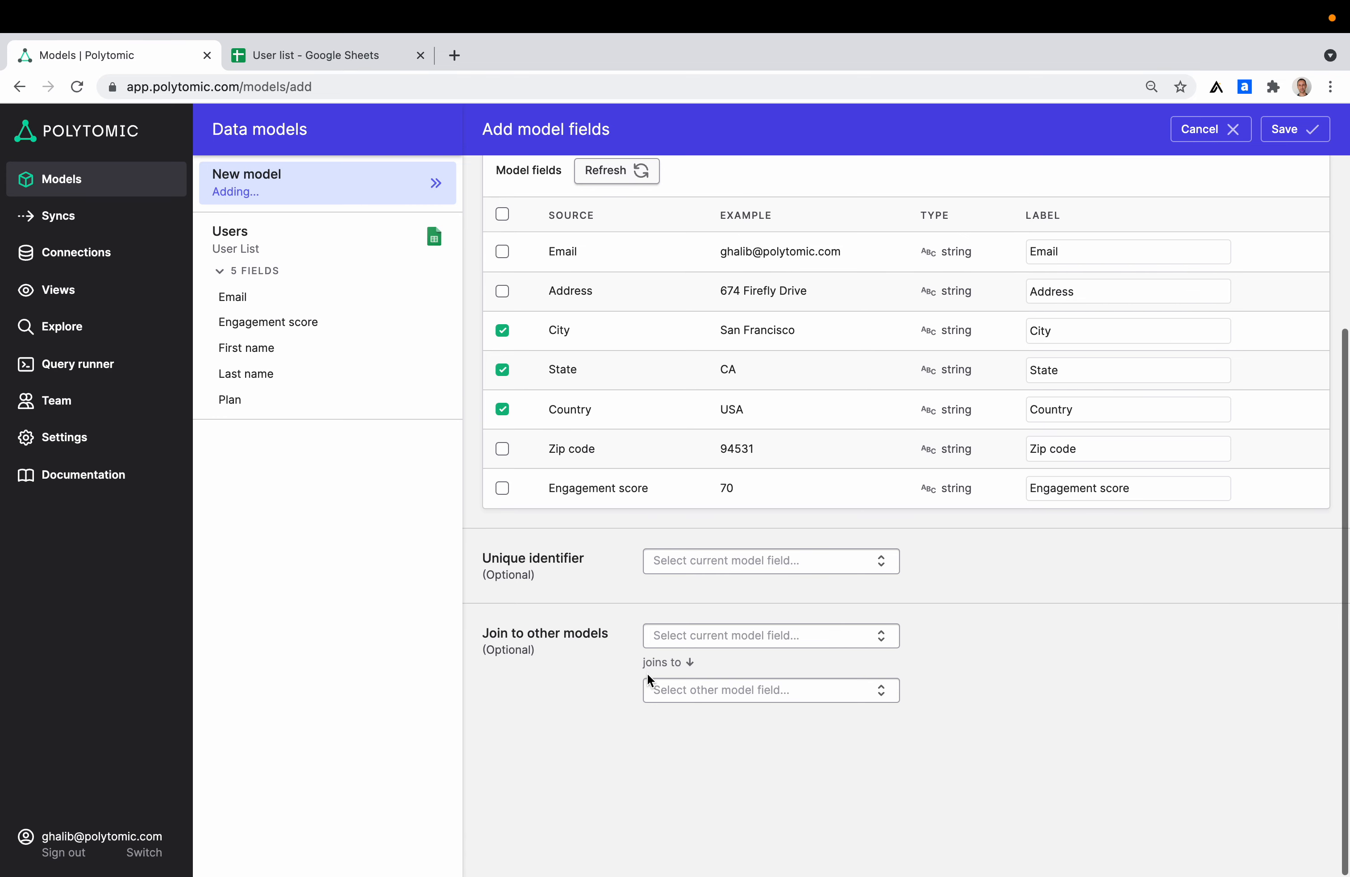
click(723, 632)
click(733, 672)
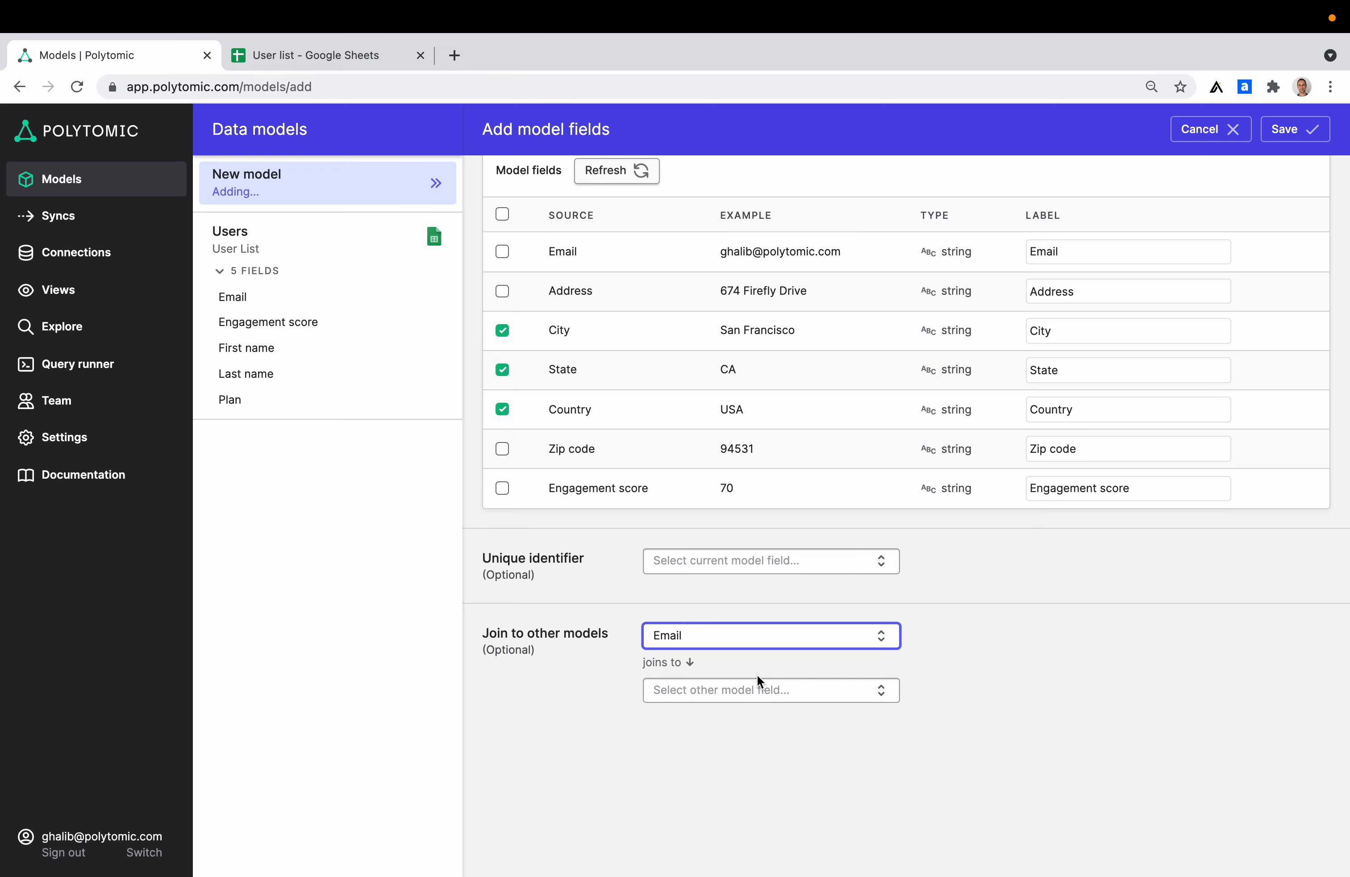
click(741, 687)
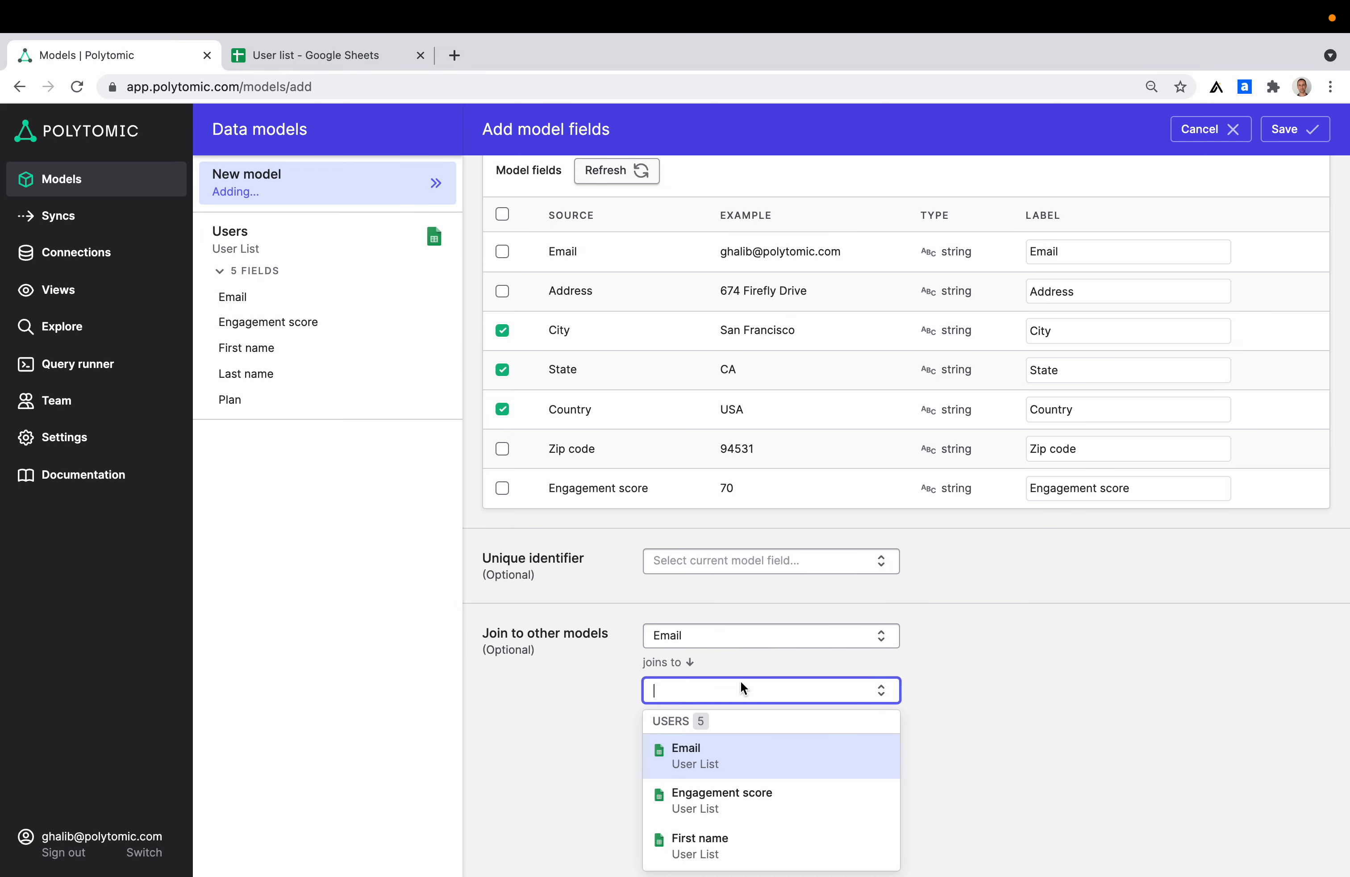
click(750, 748)
click(1288, 130)
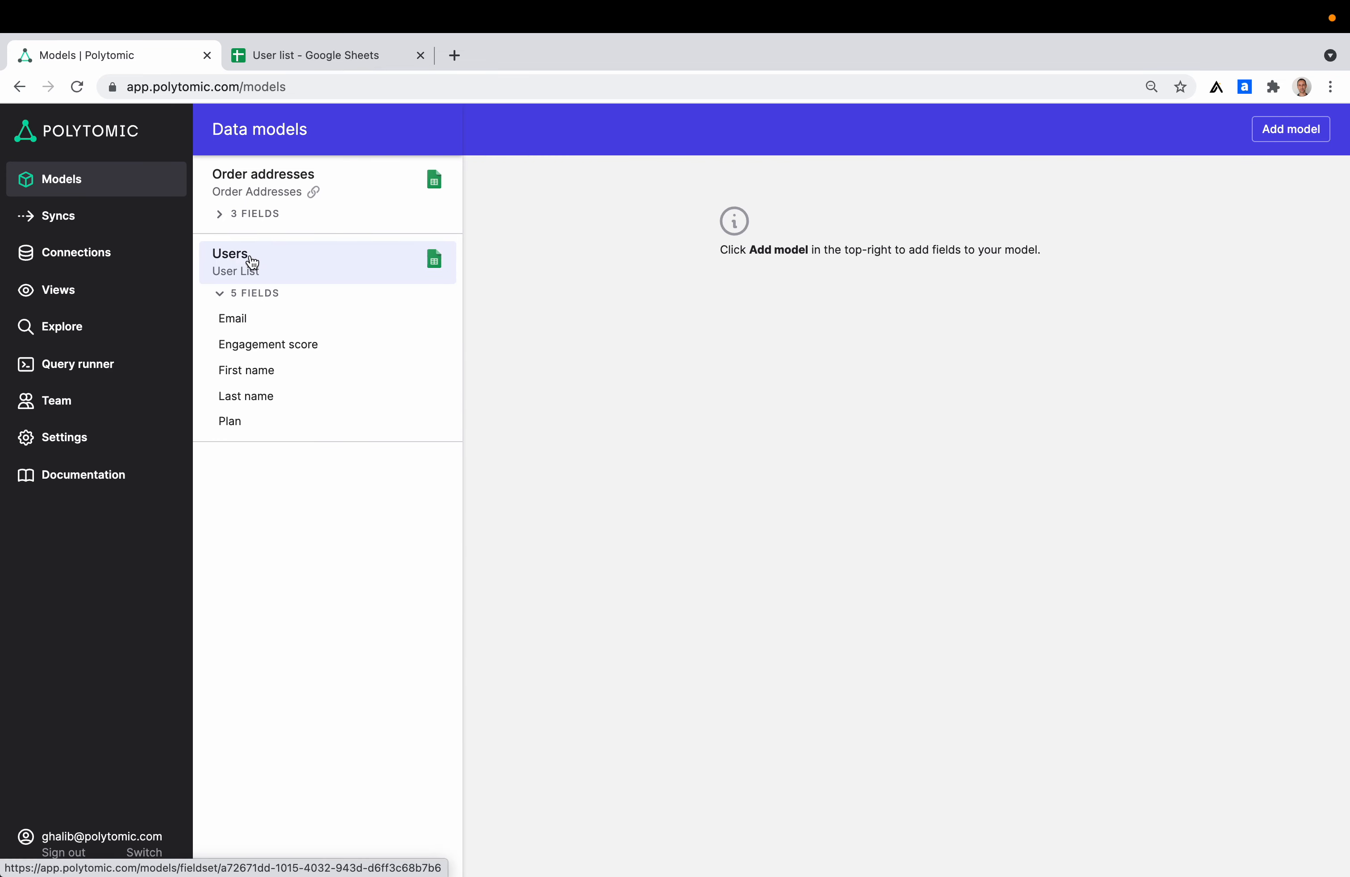
click(219, 214)
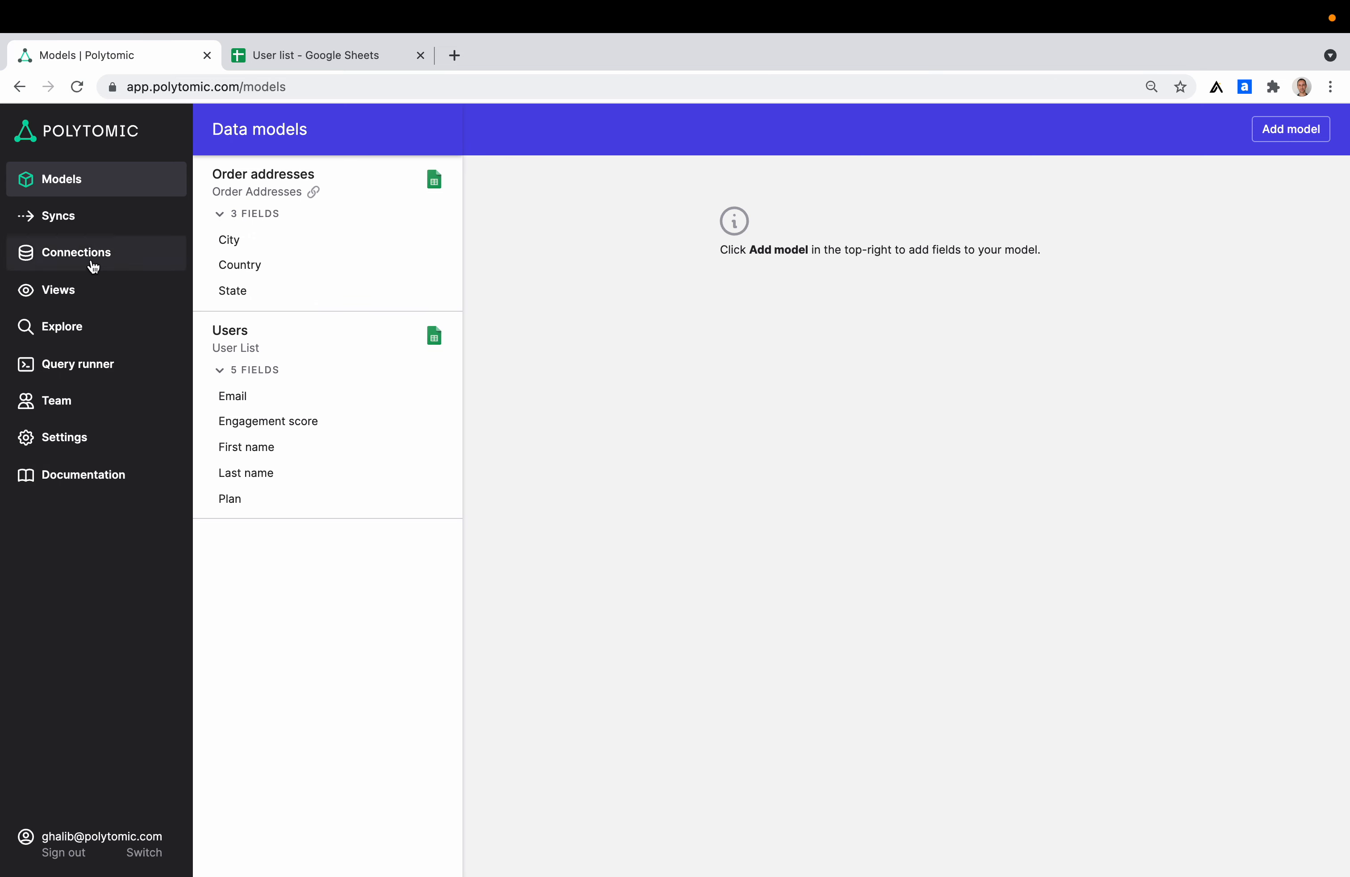
Start a new sync with HubSpot as the destination system.
click(93, 219)
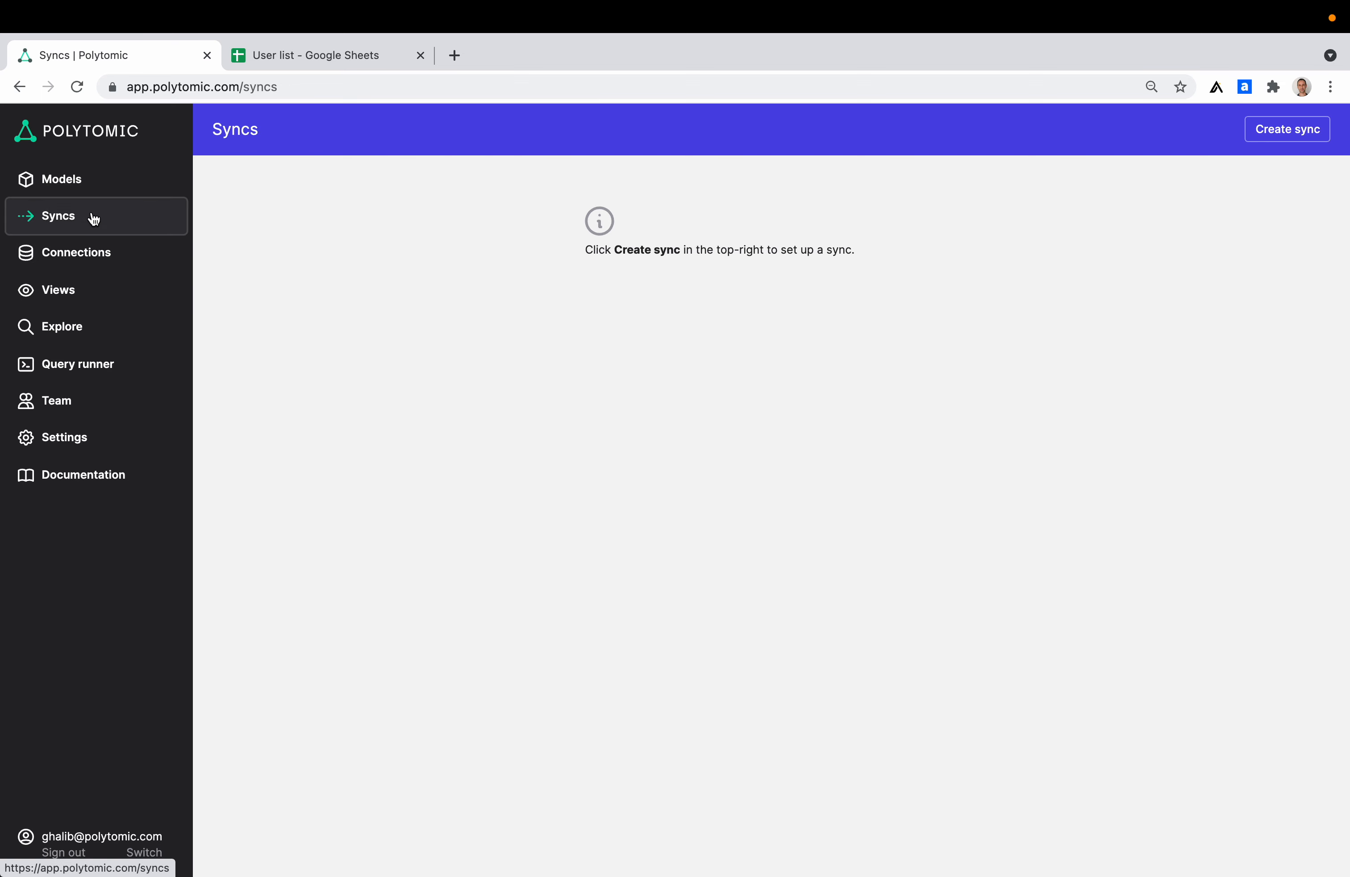
click(1281, 130)
click(561, 267)
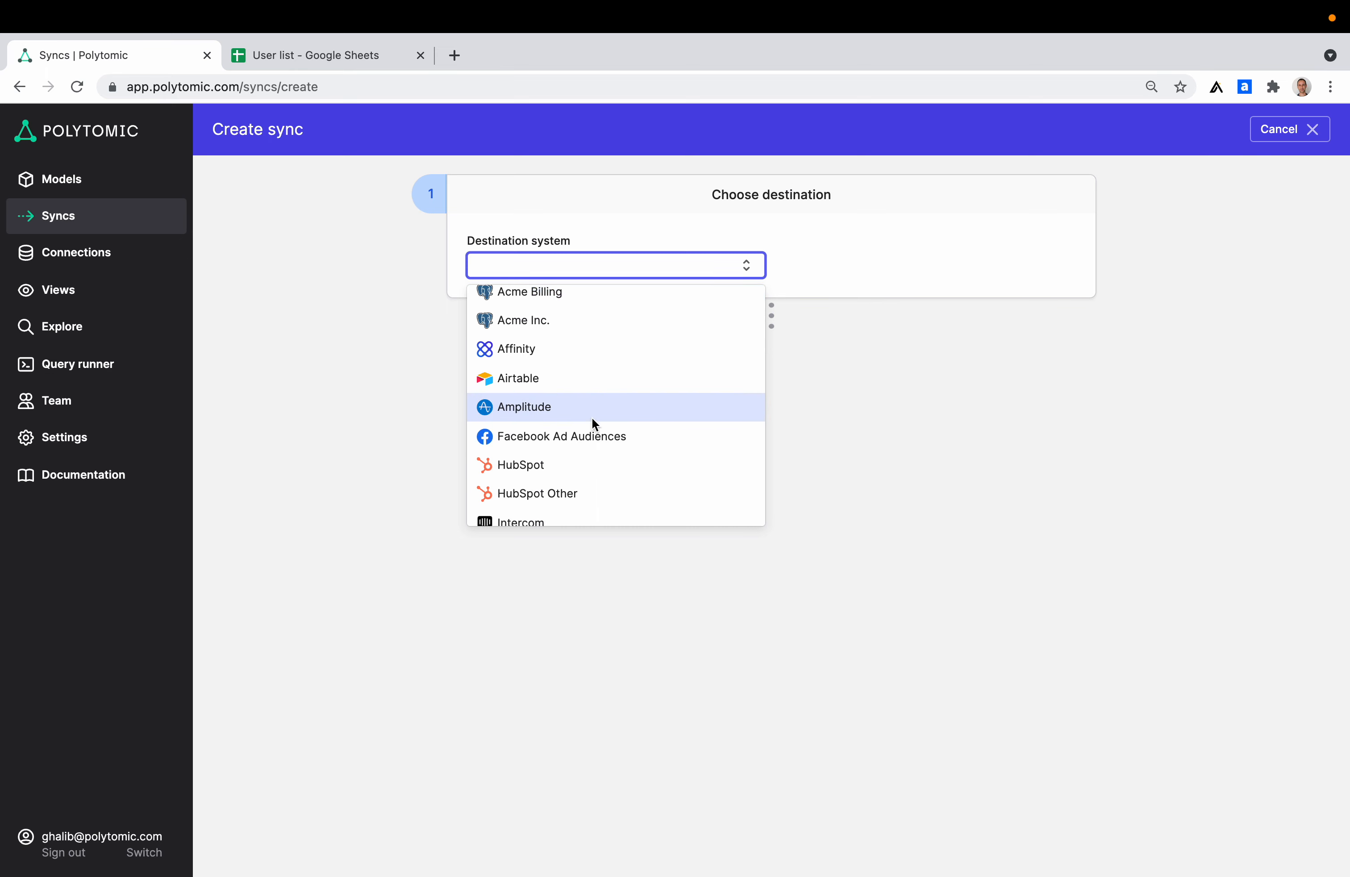
scroll(590, 417, down, 2)
click(570, 413)
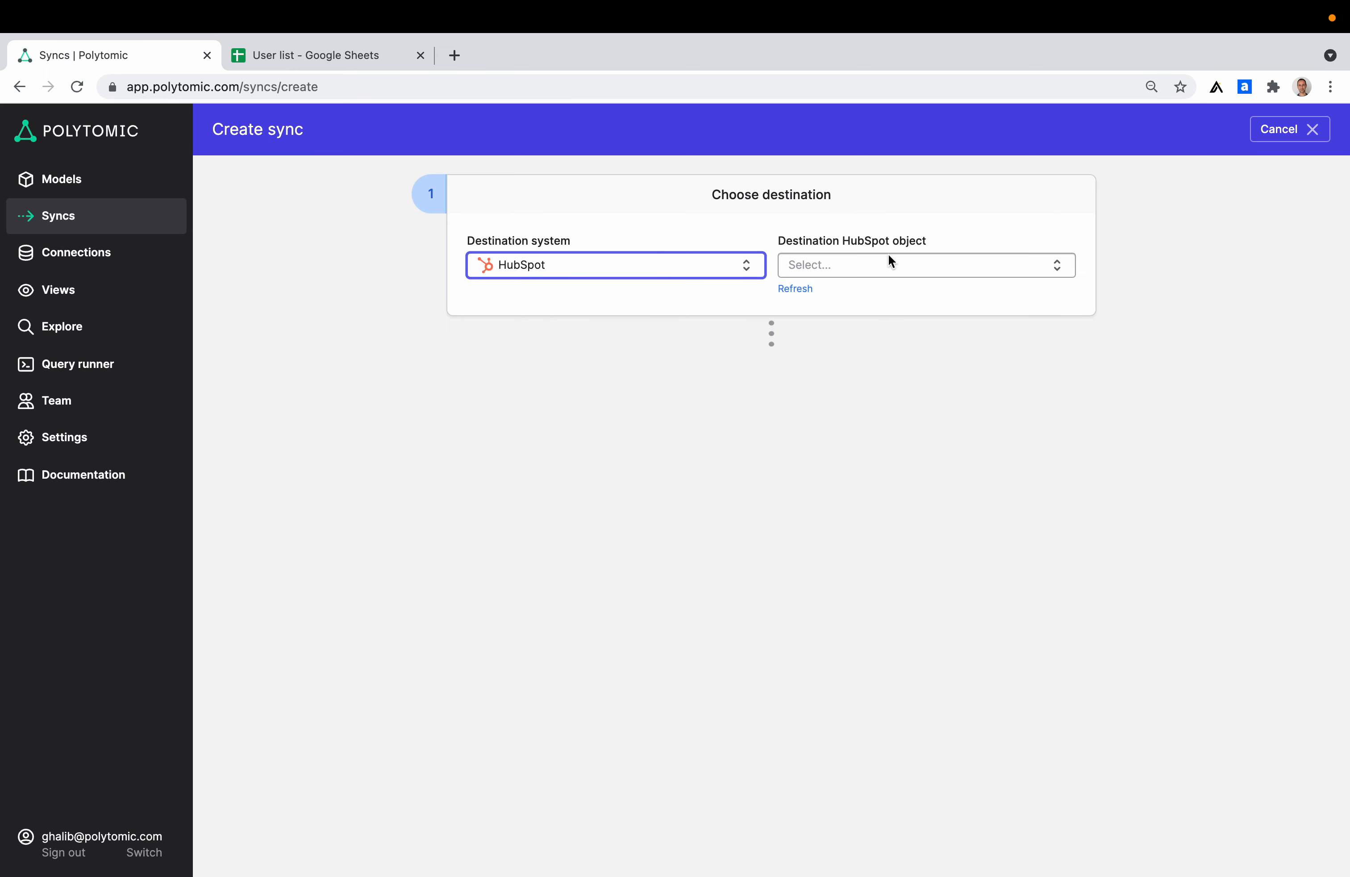
Set the destination HubSpot object to Contacts and the sync type to Update or Create.
click(846, 267)
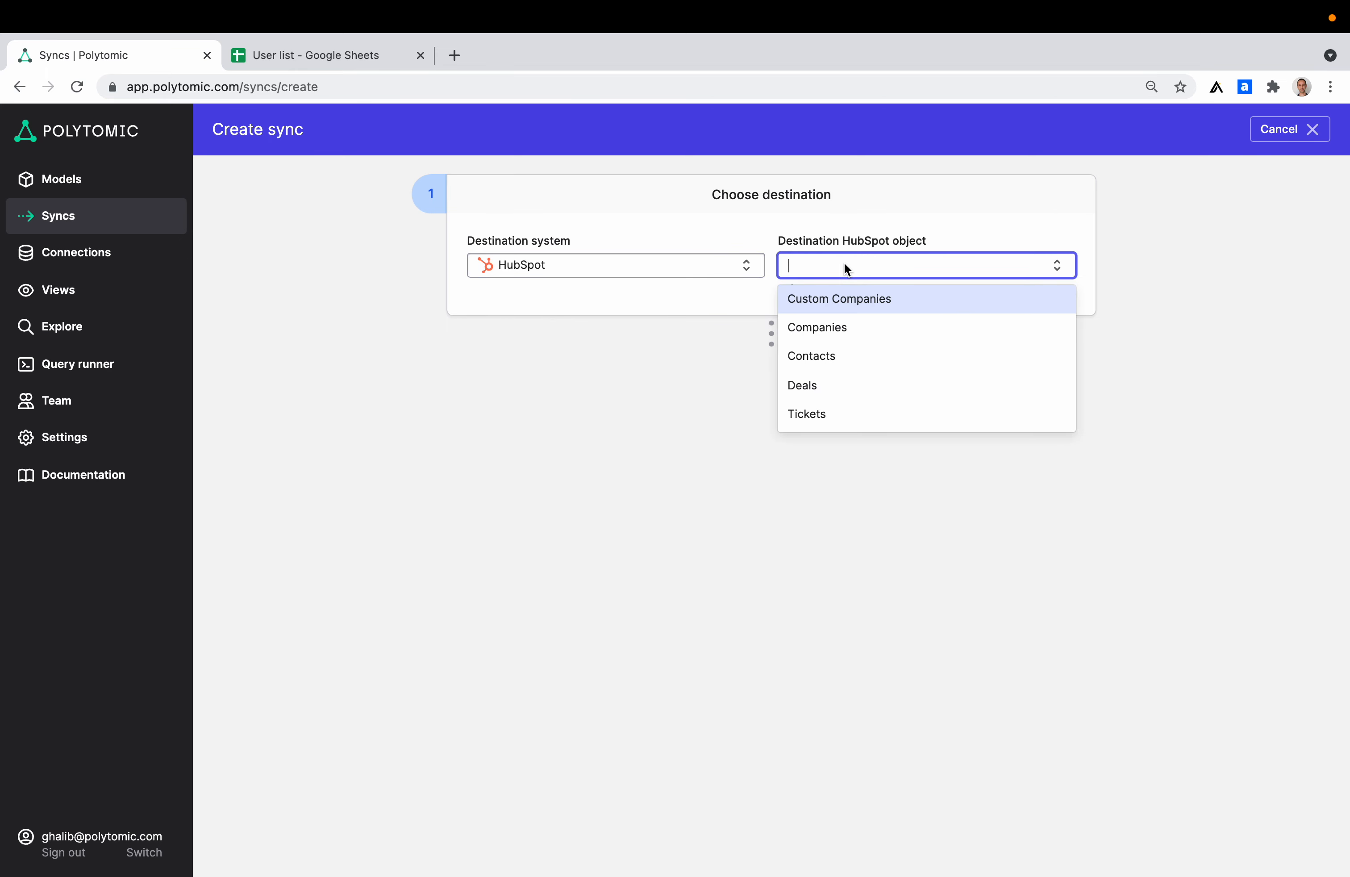
click(855, 356)
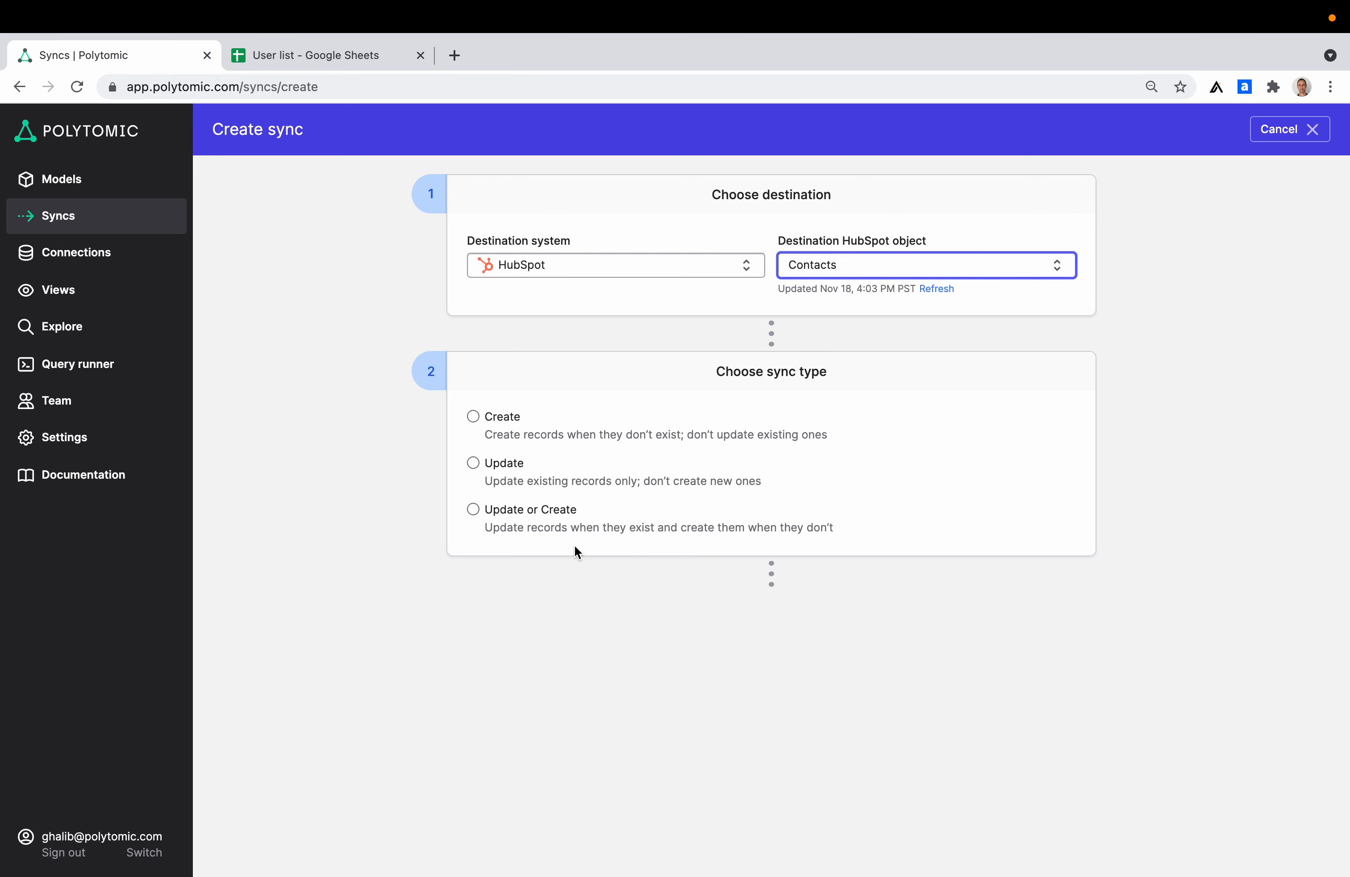
click(501, 510)
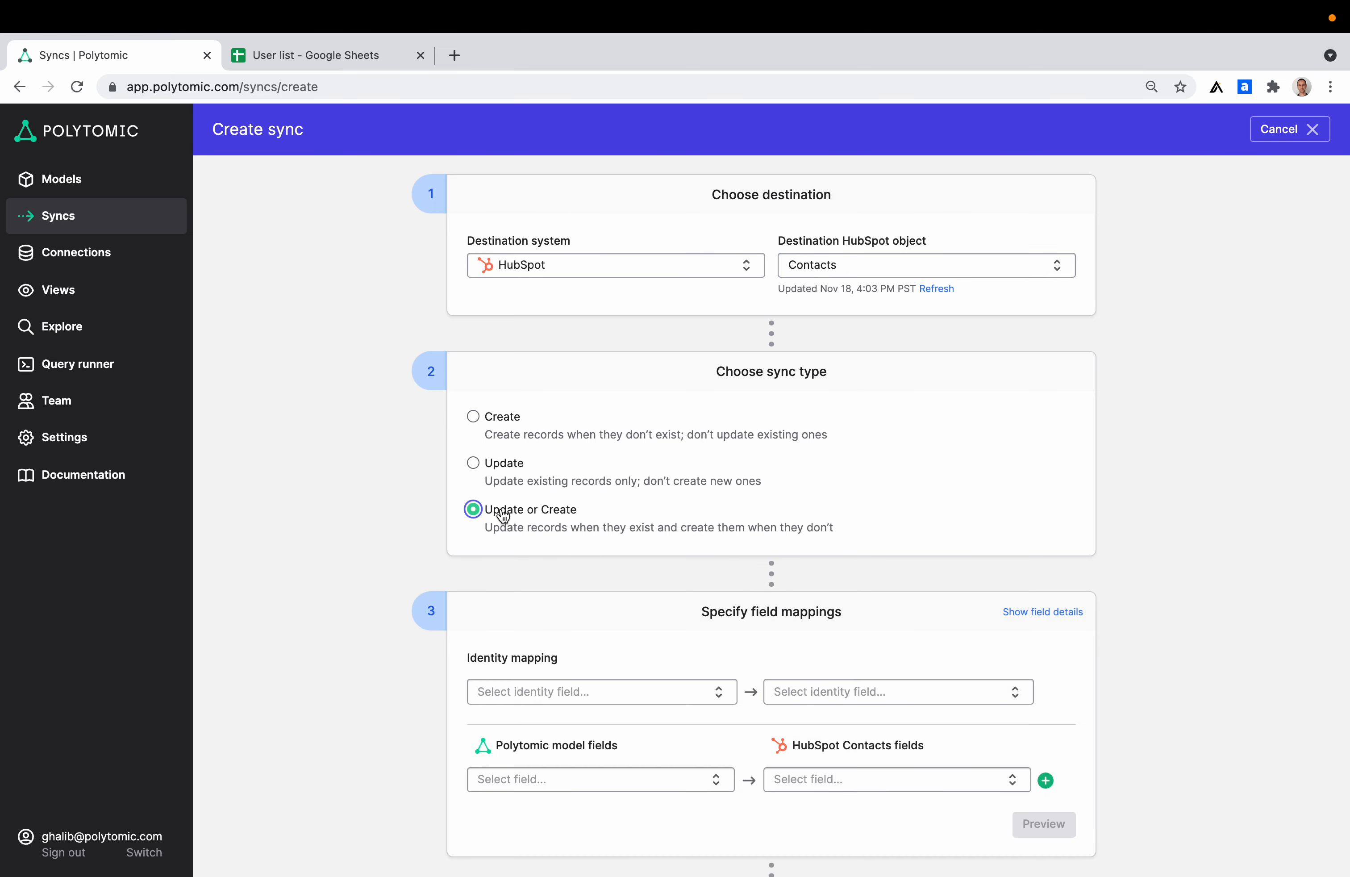
scroll(649, 592, down, 5)
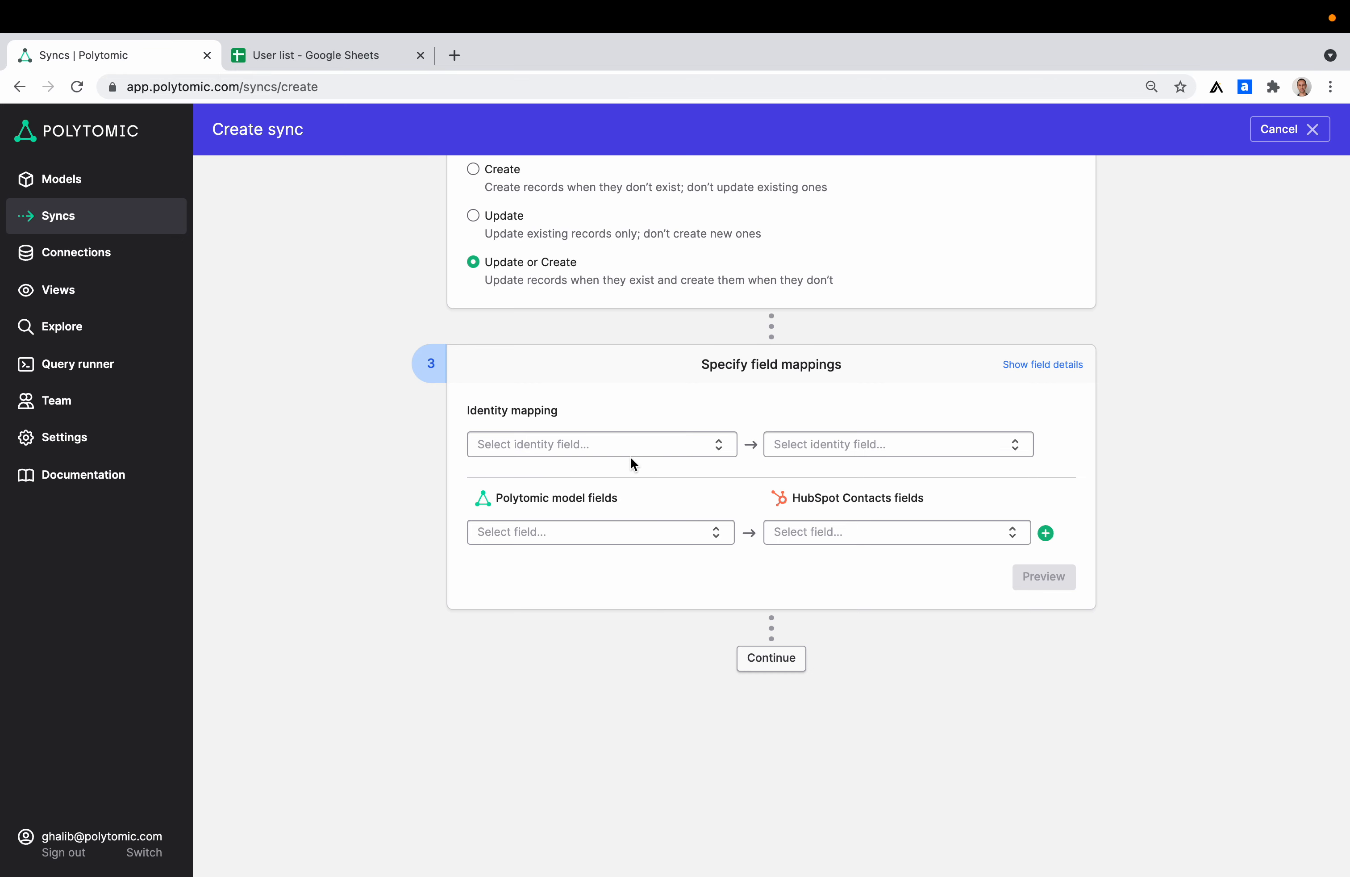
Examine the model fields and HubSpot Contacts fields available for the identity mapping.
click(590, 447)
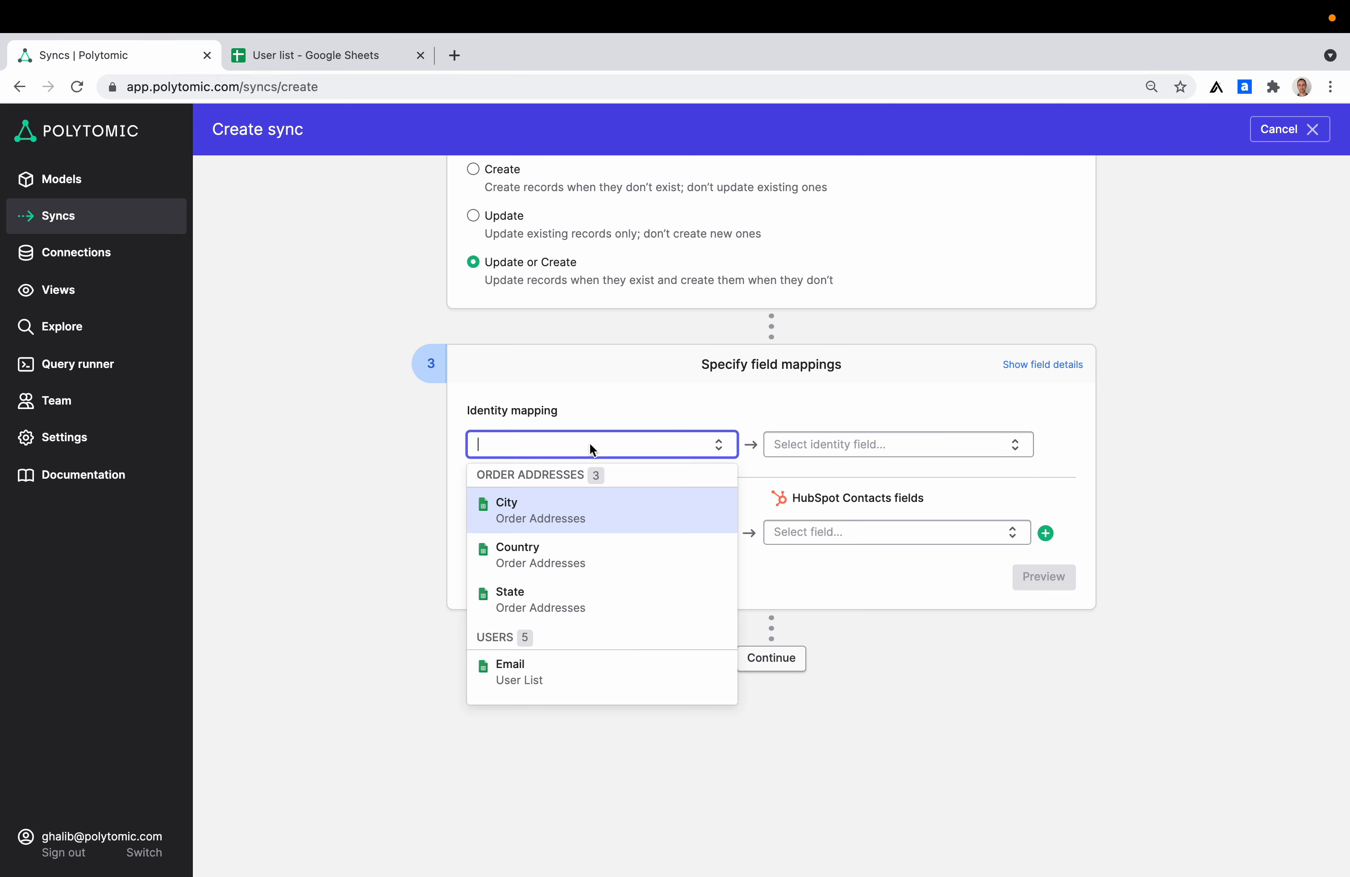
scroll(594, 578, down, 3)
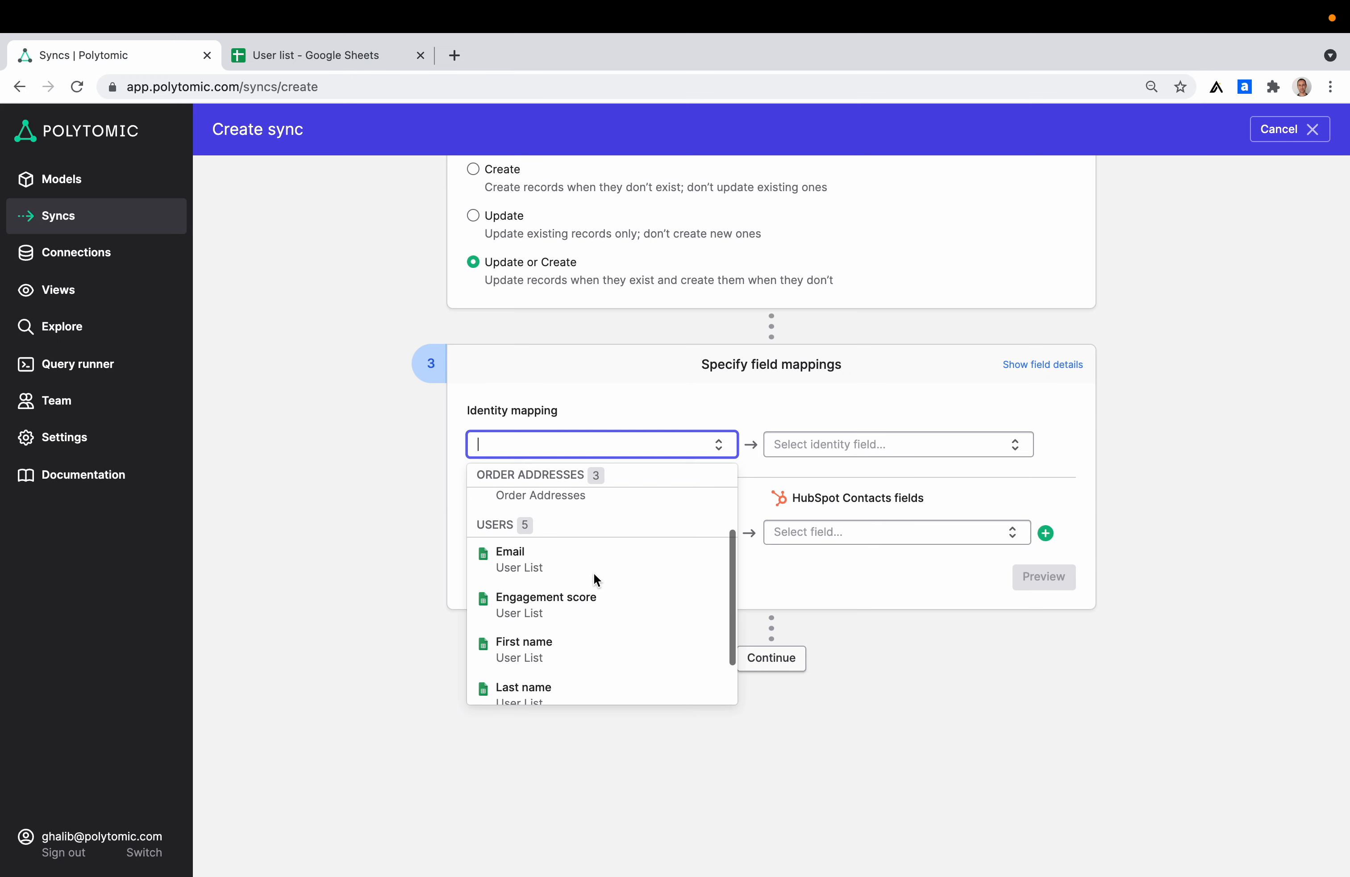
scroll(594, 573, up, 3)
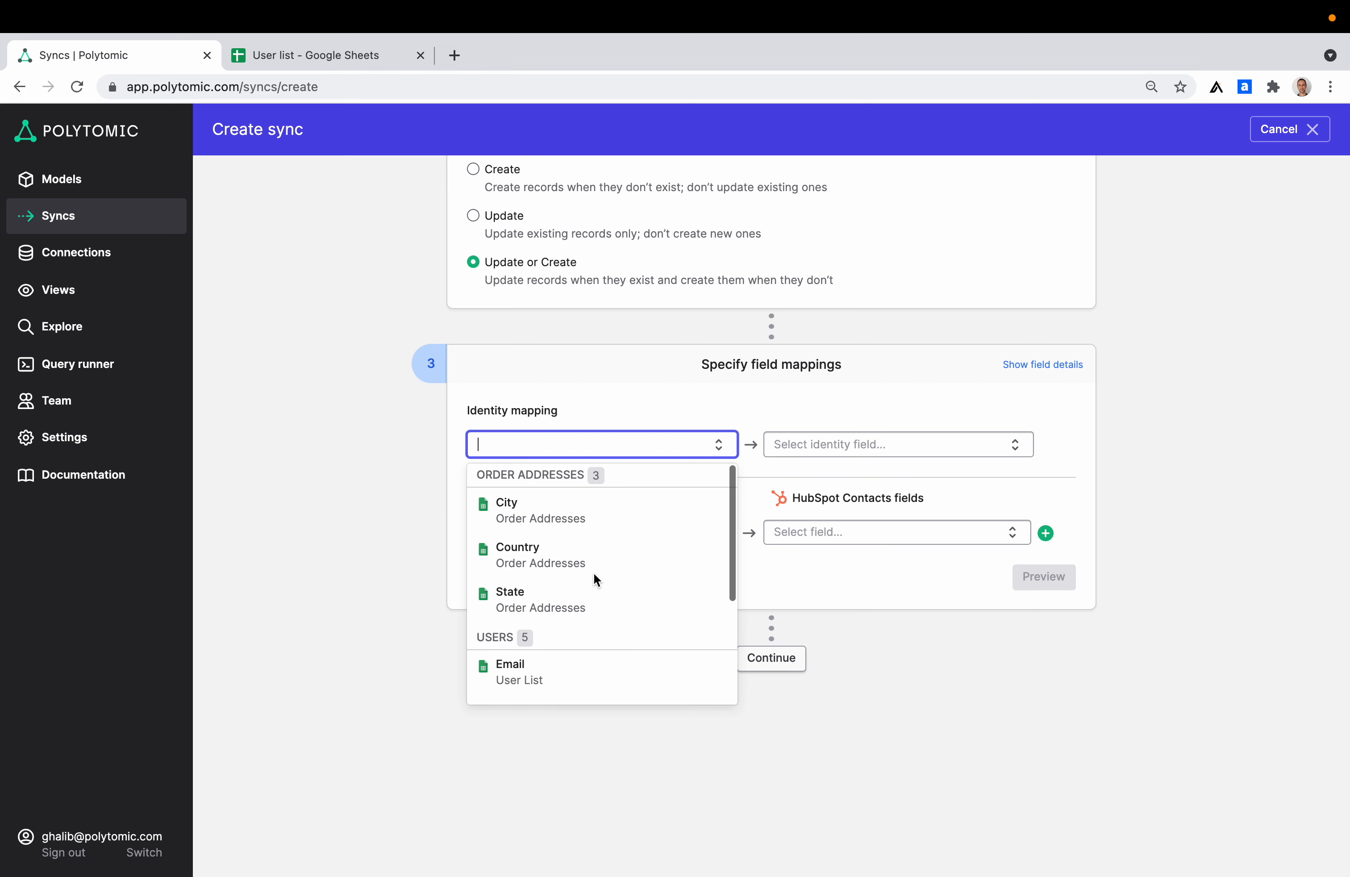
click(816, 585)
click(828, 449)
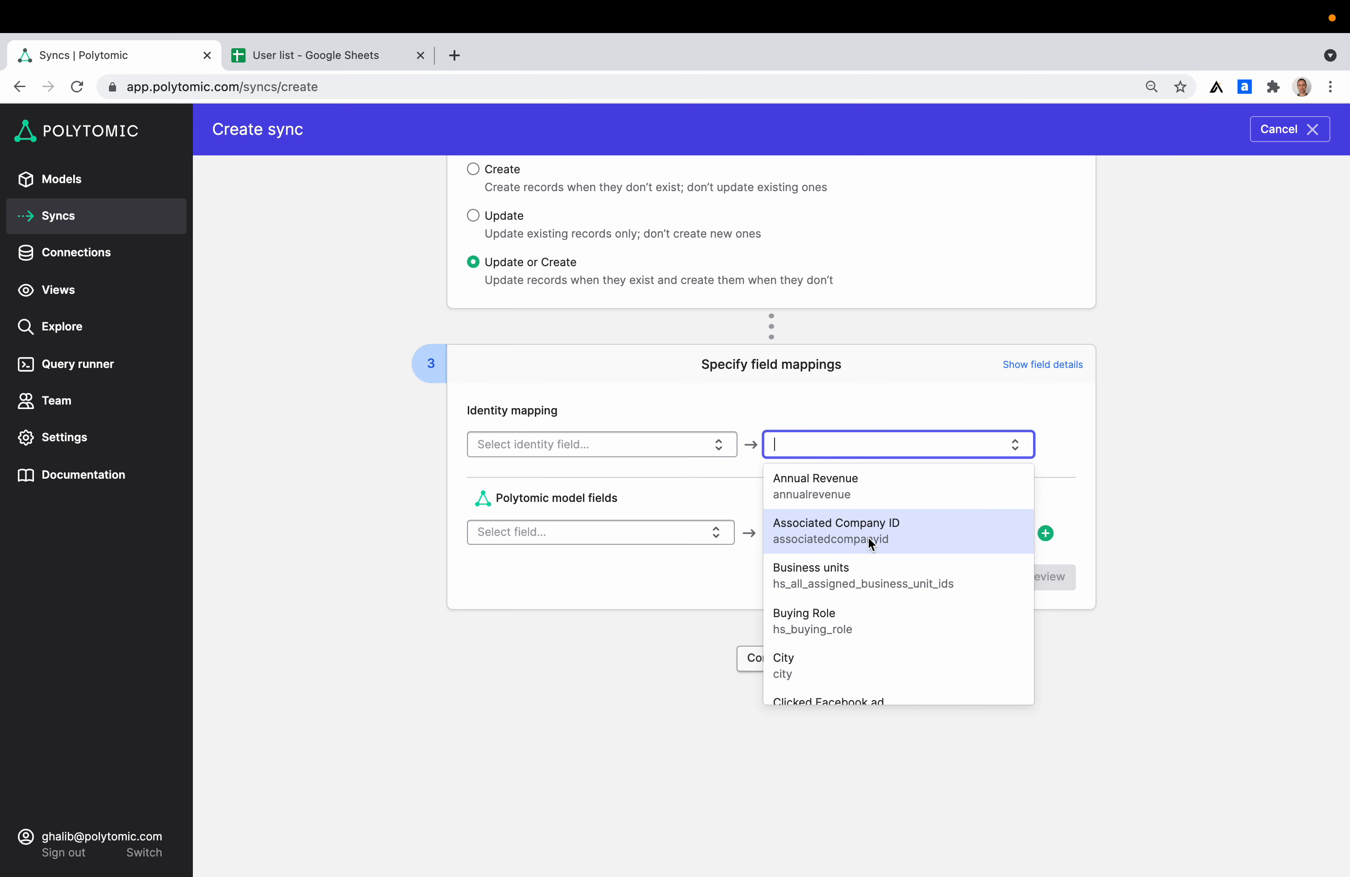
scroll(865, 544, down, 1)
scroll(865, 538, down, 2)
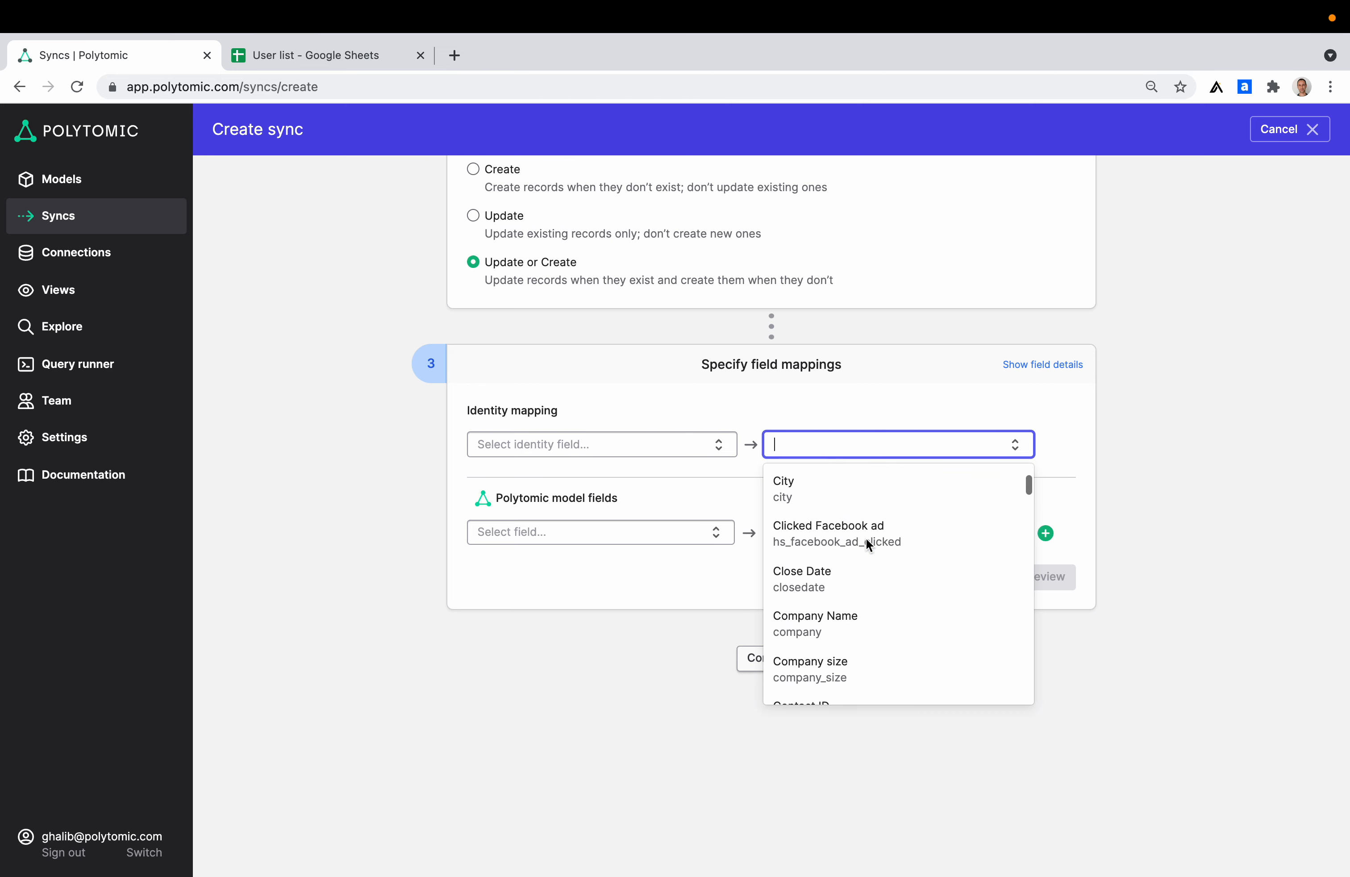
scroll(865, 538, up, 2)
click(615, 672)
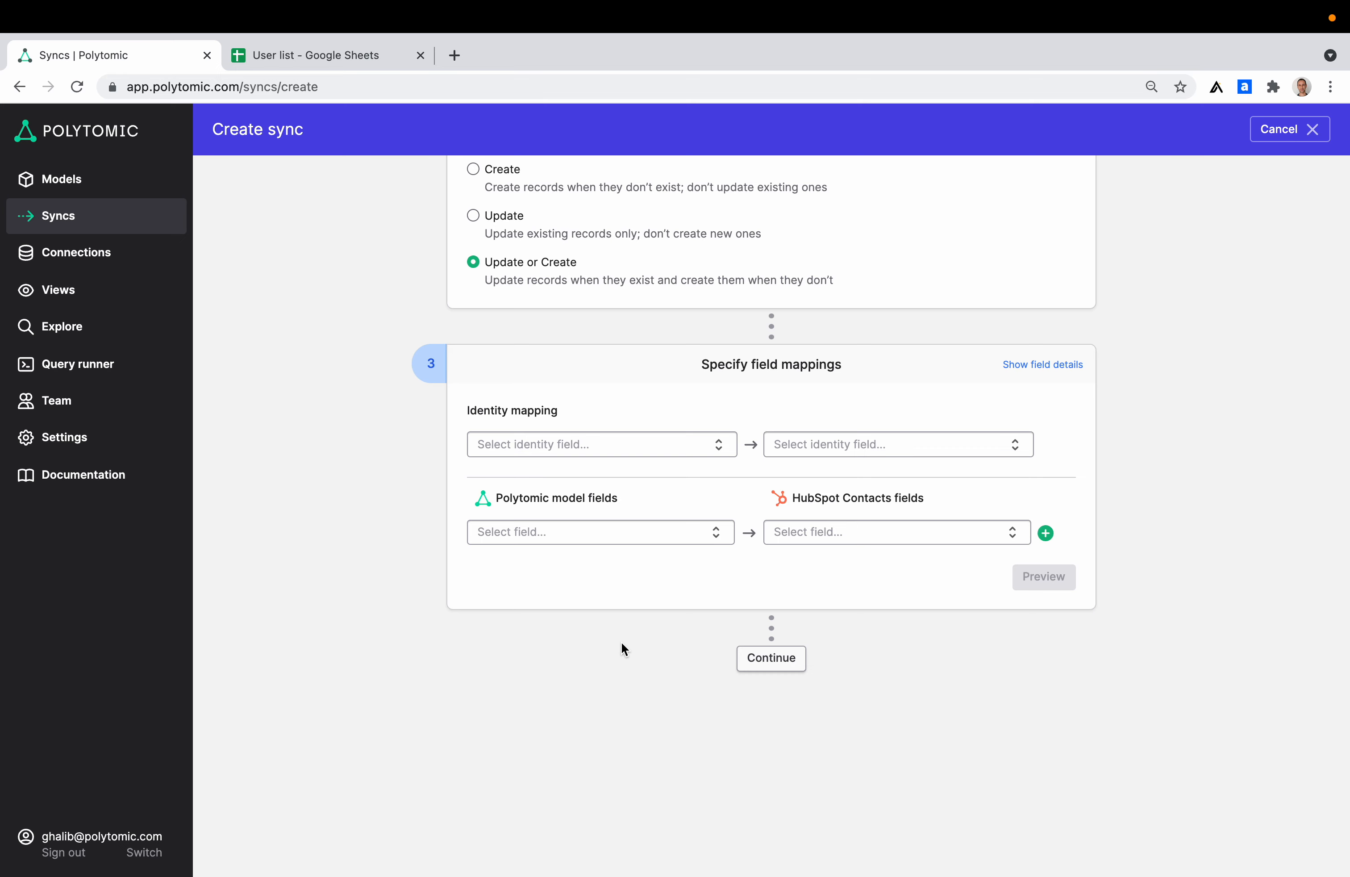
Set the identity mapping from the Users model's Email field to the HubSpot Email field.
click(579, 454)
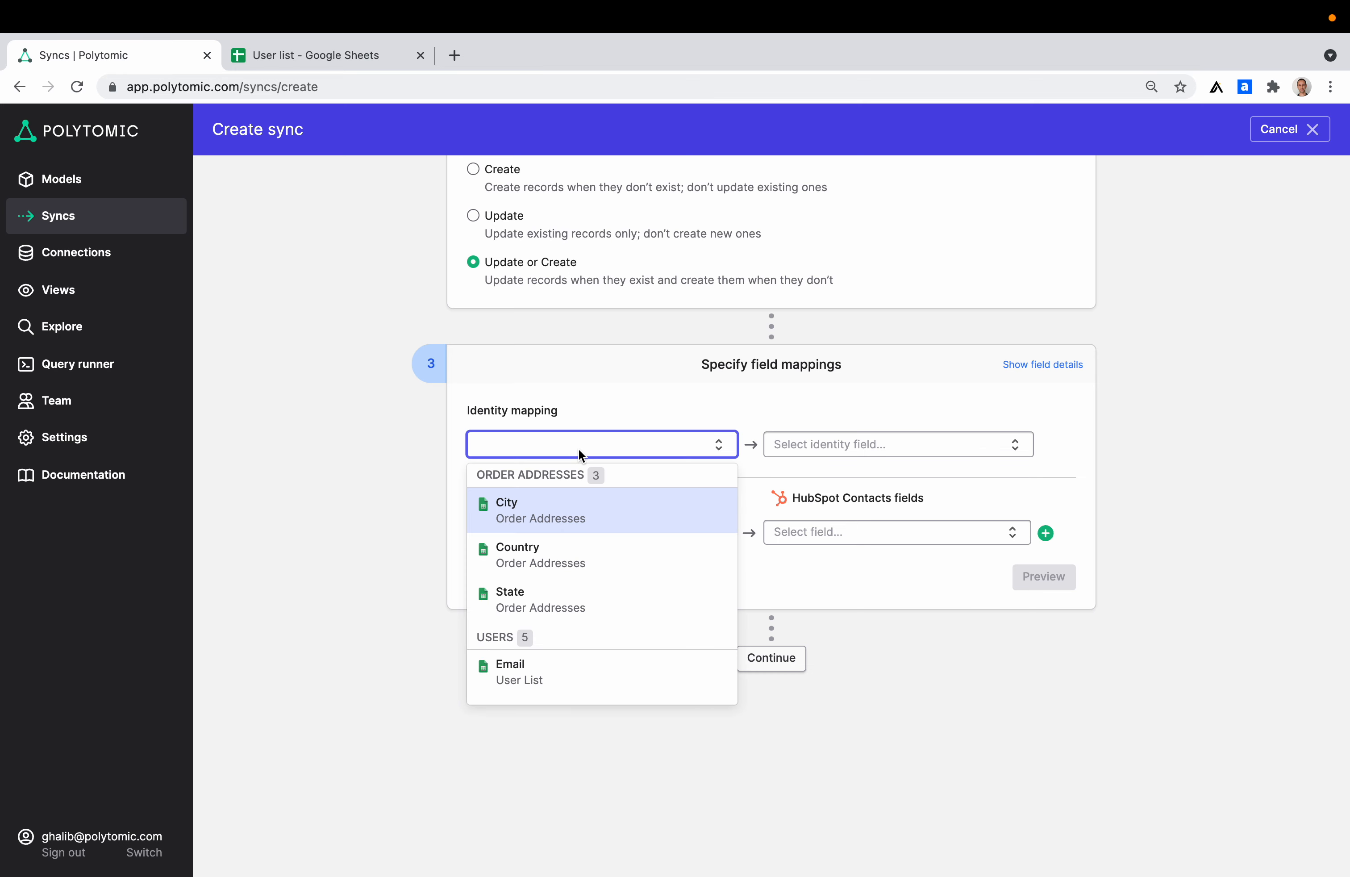
text(em)
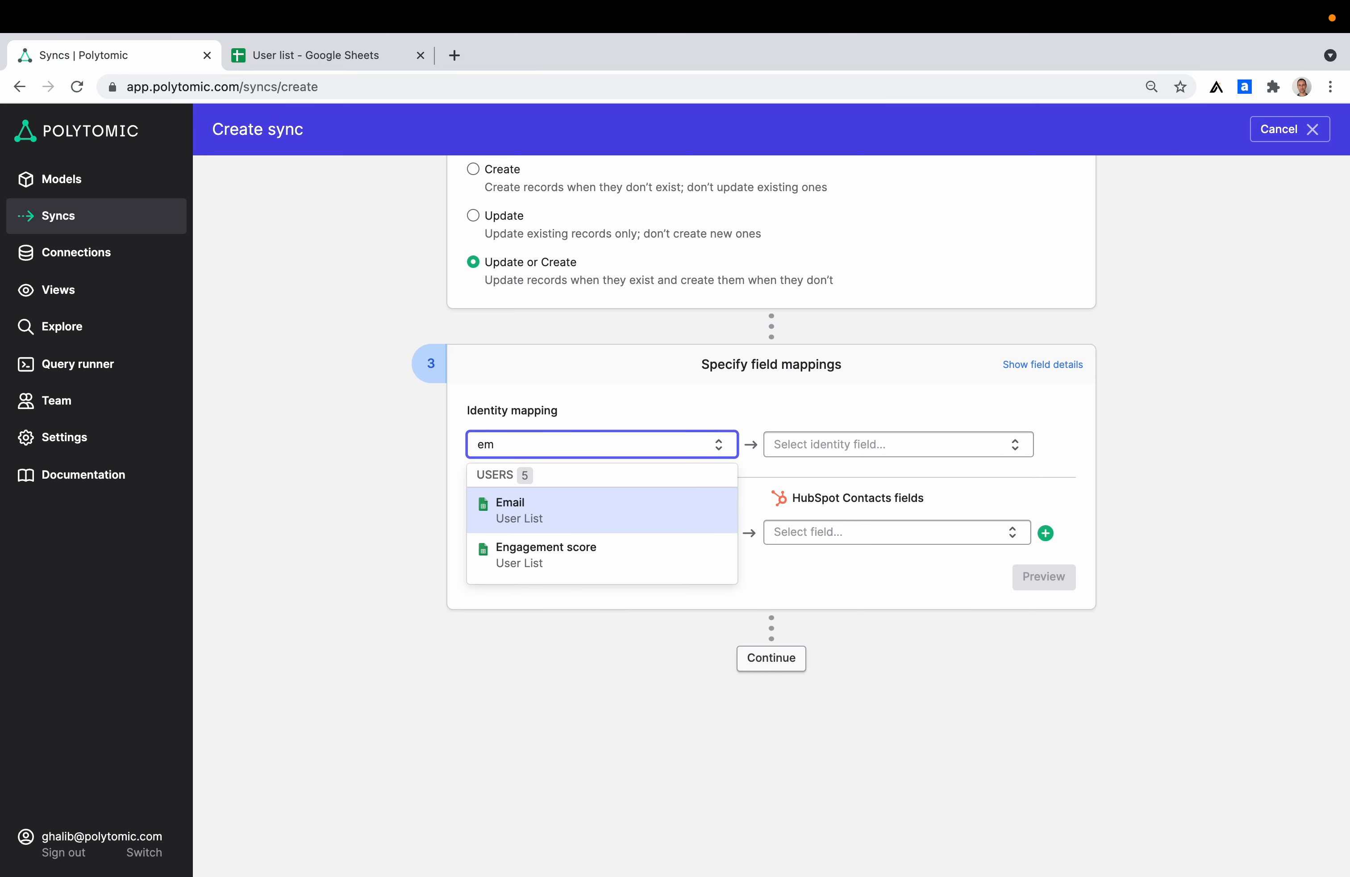
key(Return)
click(639, 577)
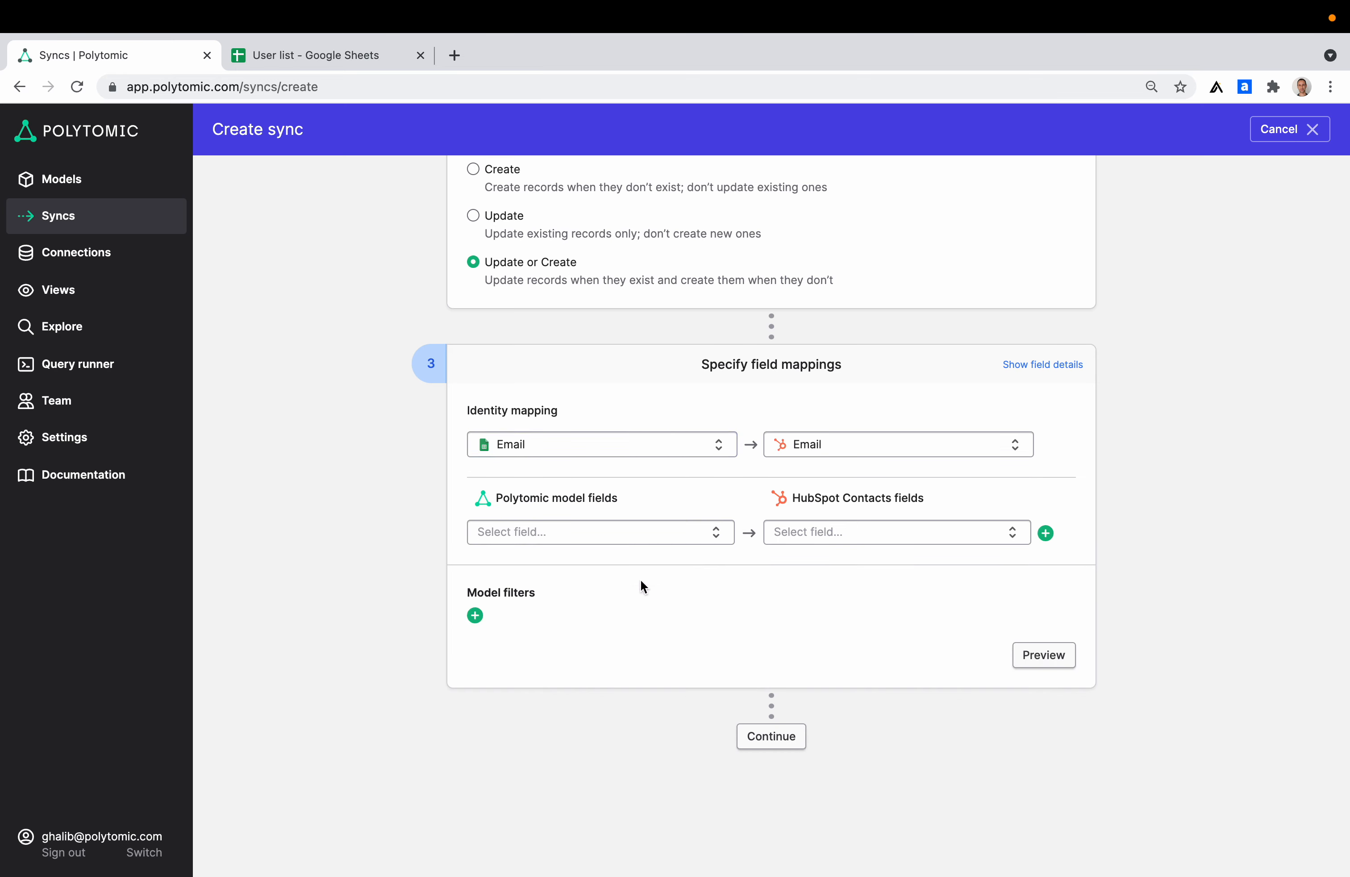
Map the Users model's First name and Last name fields to HubSpot's First Name and Last Name.
scroll(640, 579, down, 3)
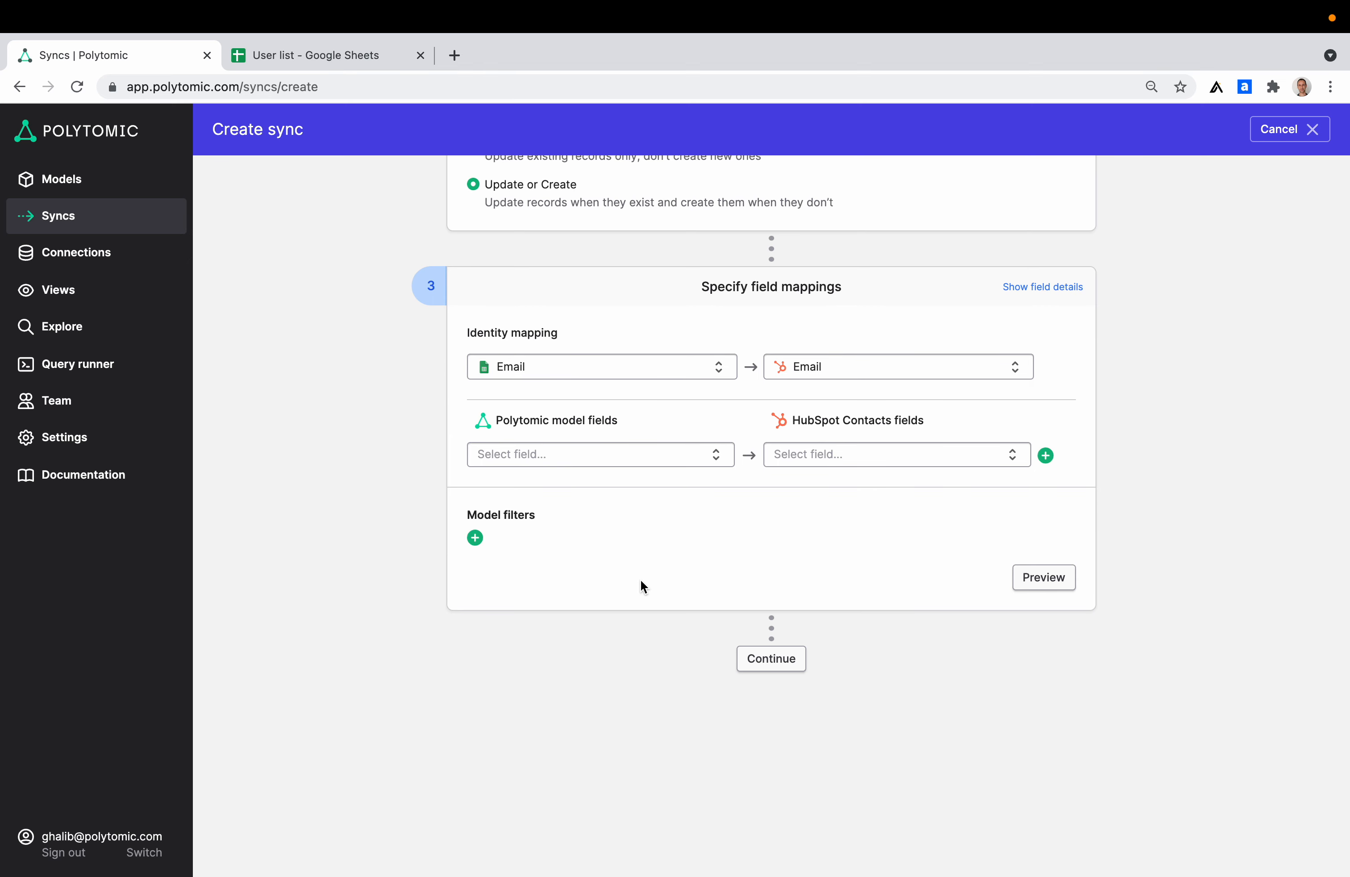
click(598, 454)
text(fi)
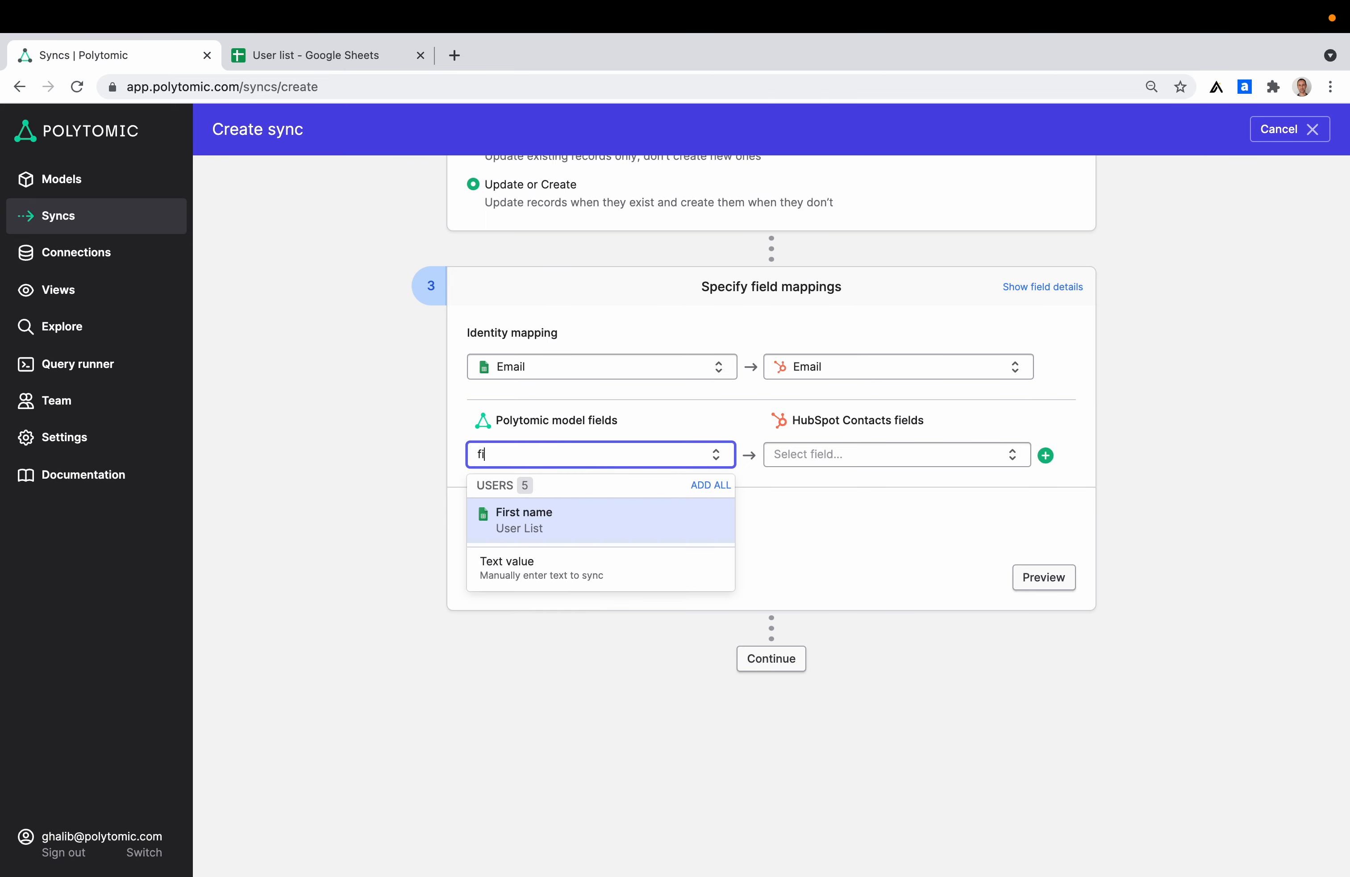
text(r)
key(Return)
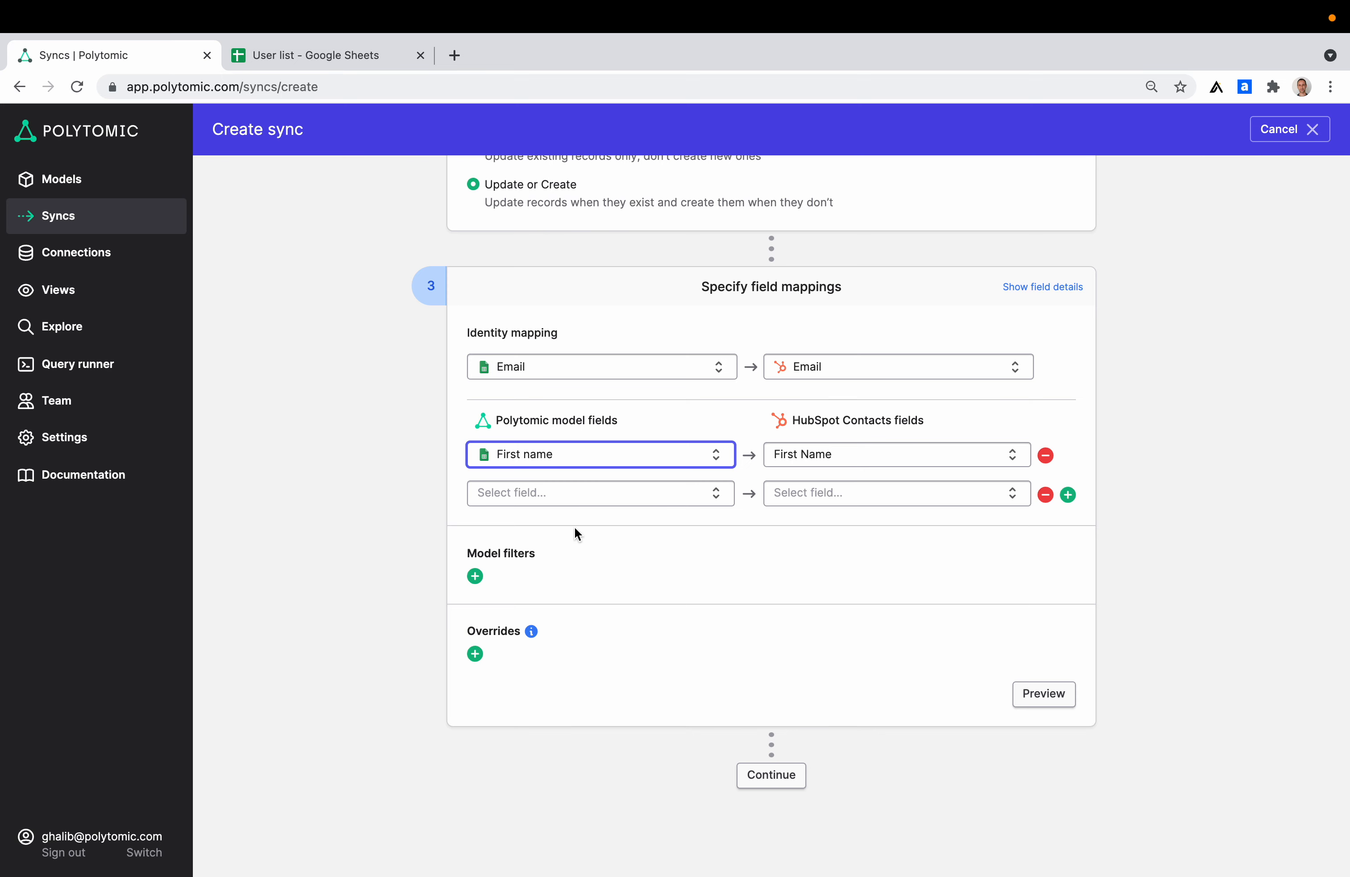
click(551, 495)
text(last name)
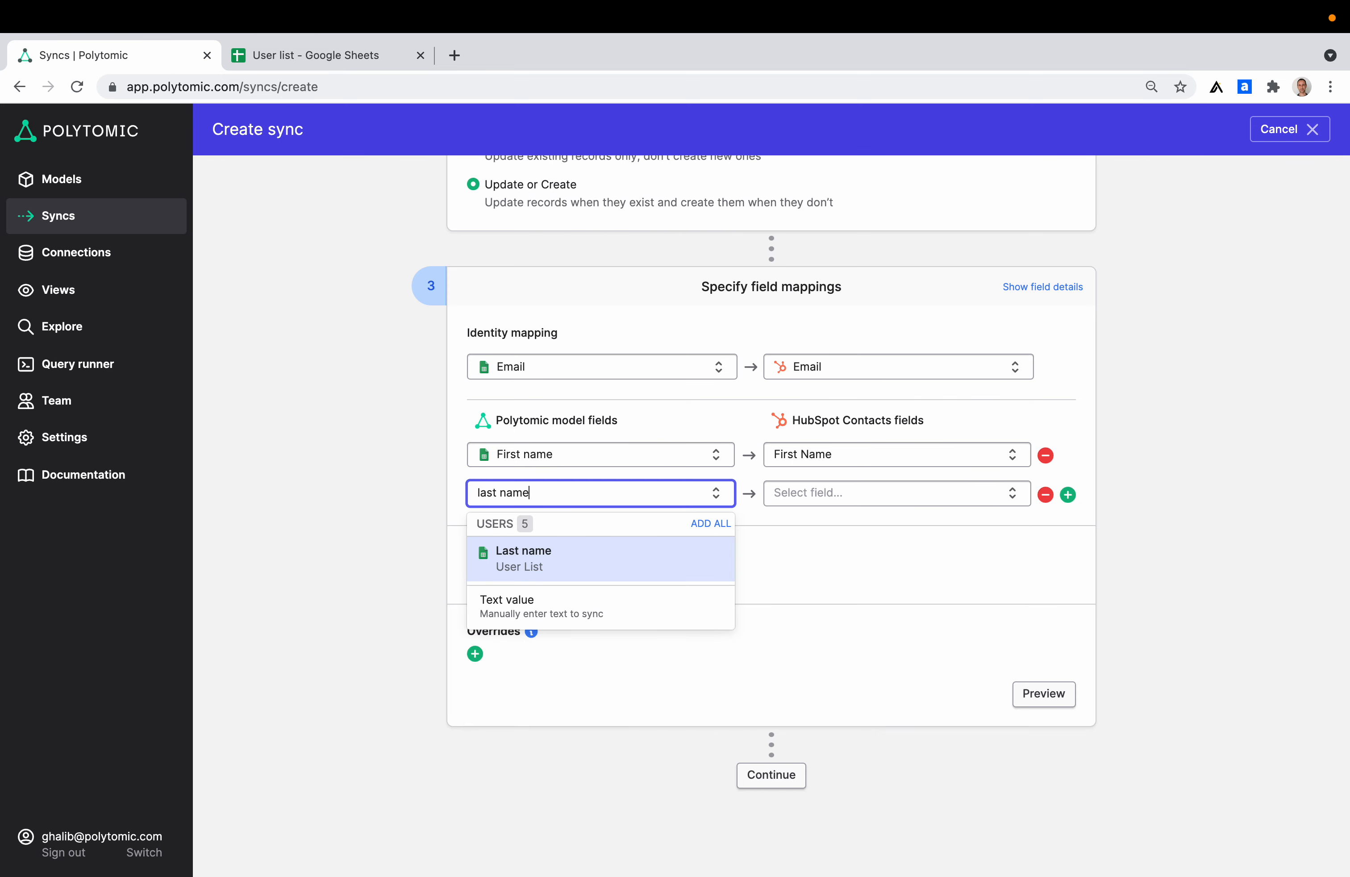
key(Return)
Map the Users model's Plan field to the HubSpot Subscription plan field.
click(575, 531)
scroll(605, 643, down, 3)
scroll(605, 643, up, 1)
scroll(605, 643, down, 1)
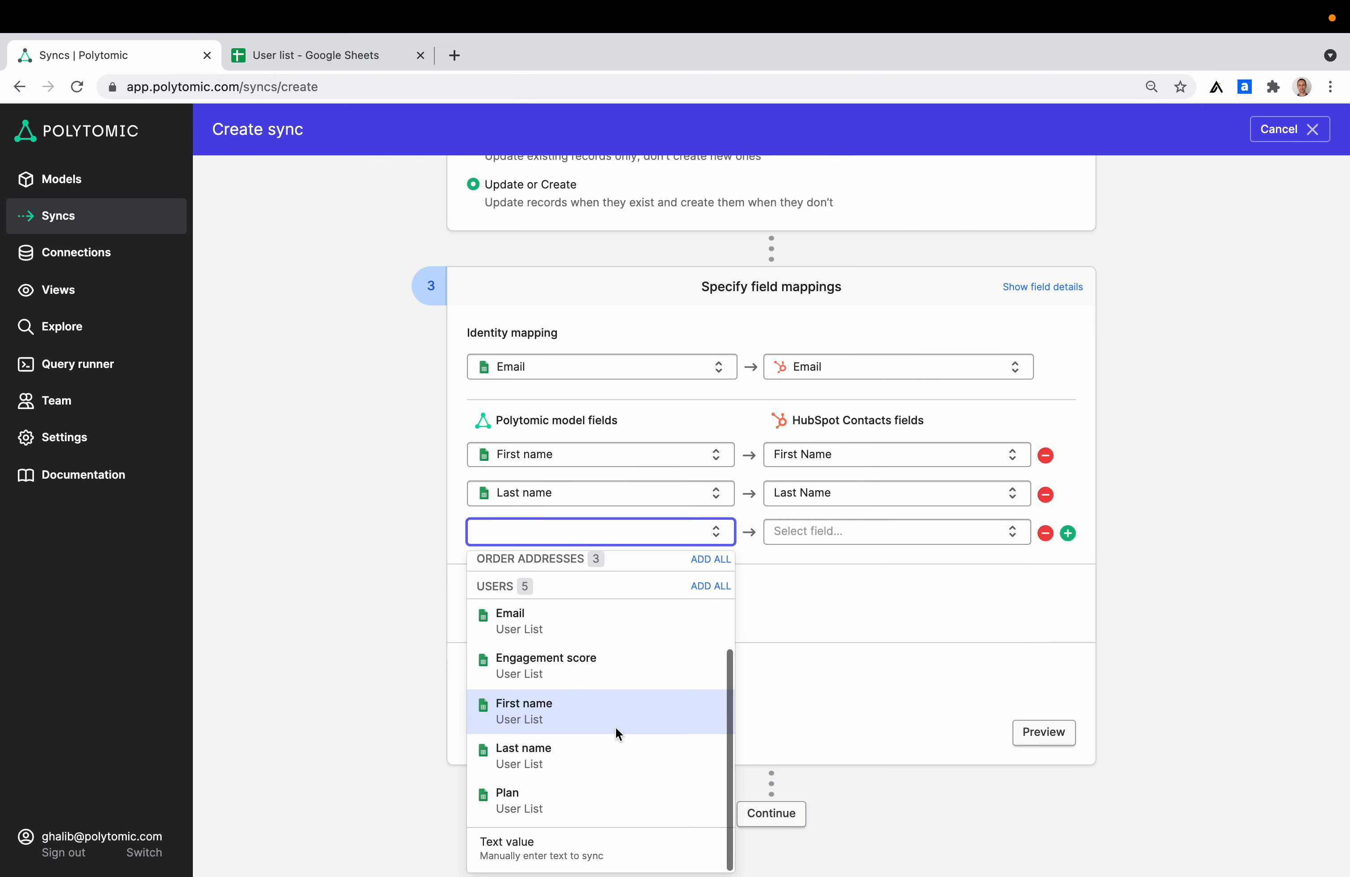
click(620, 792)
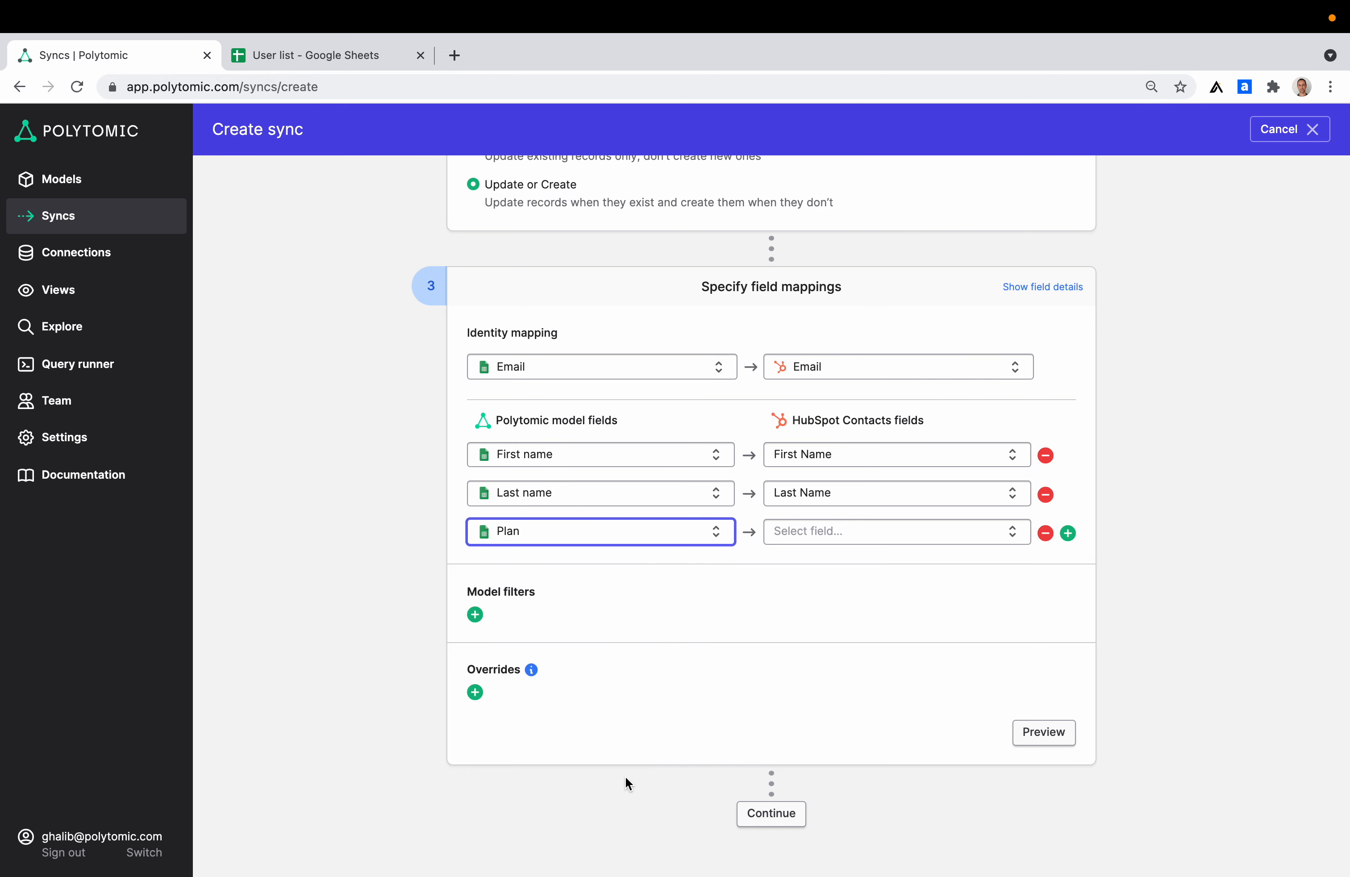
click(832, 539)
text(subsc)
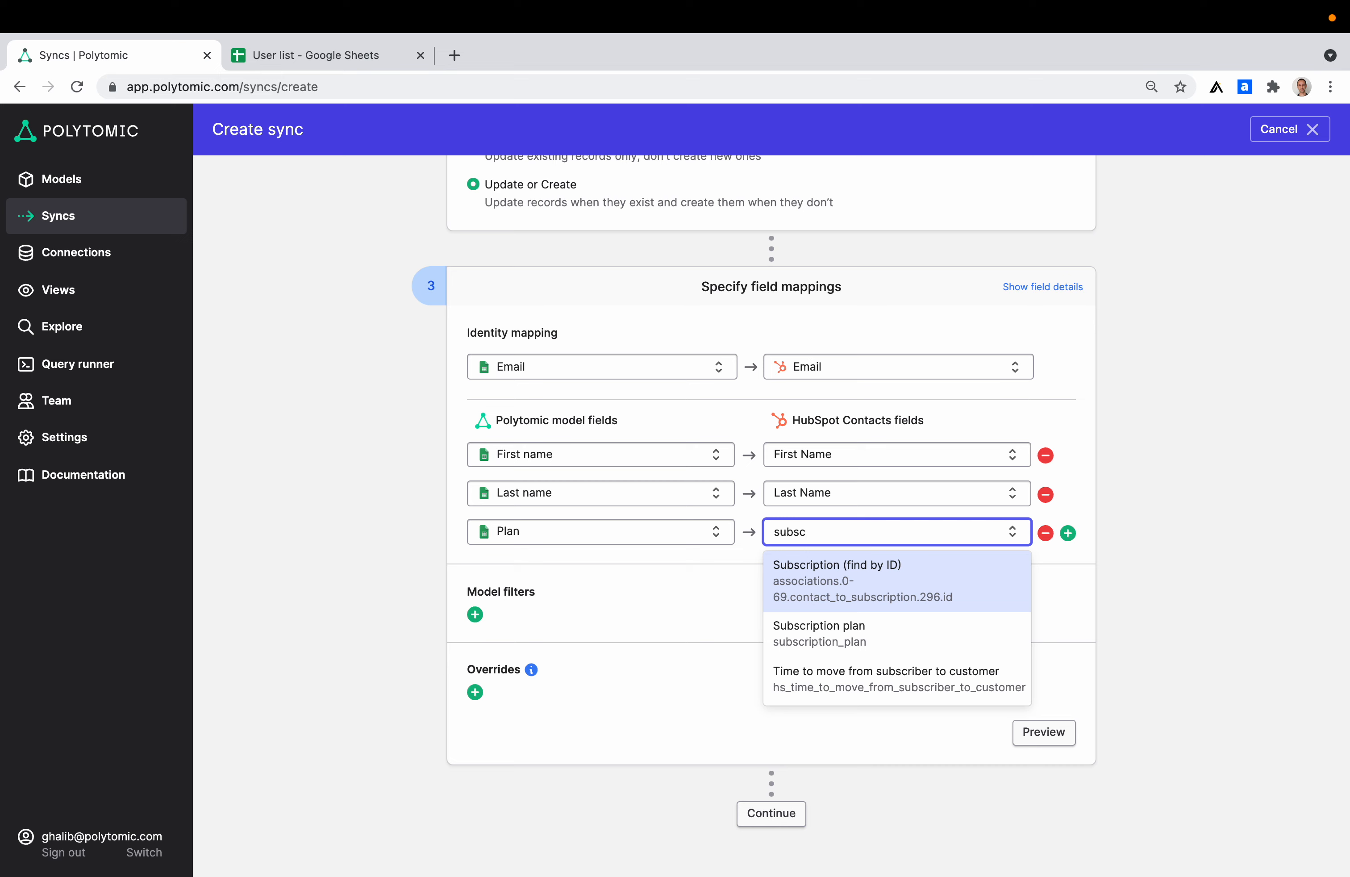
key(Down)
key(Return)
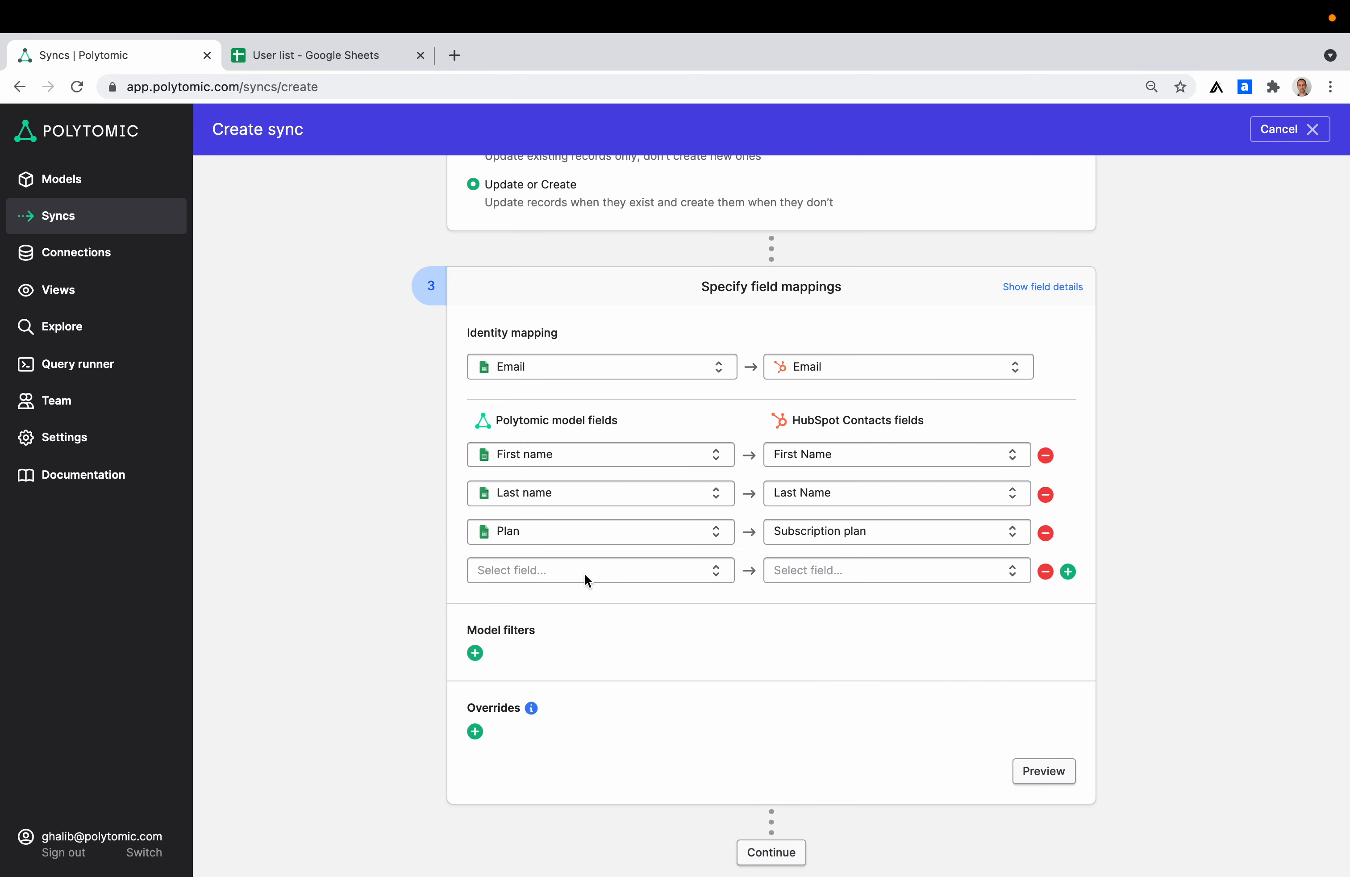
Map the Order addresses model's City field to the HubSpot City field.
click(588, 578)
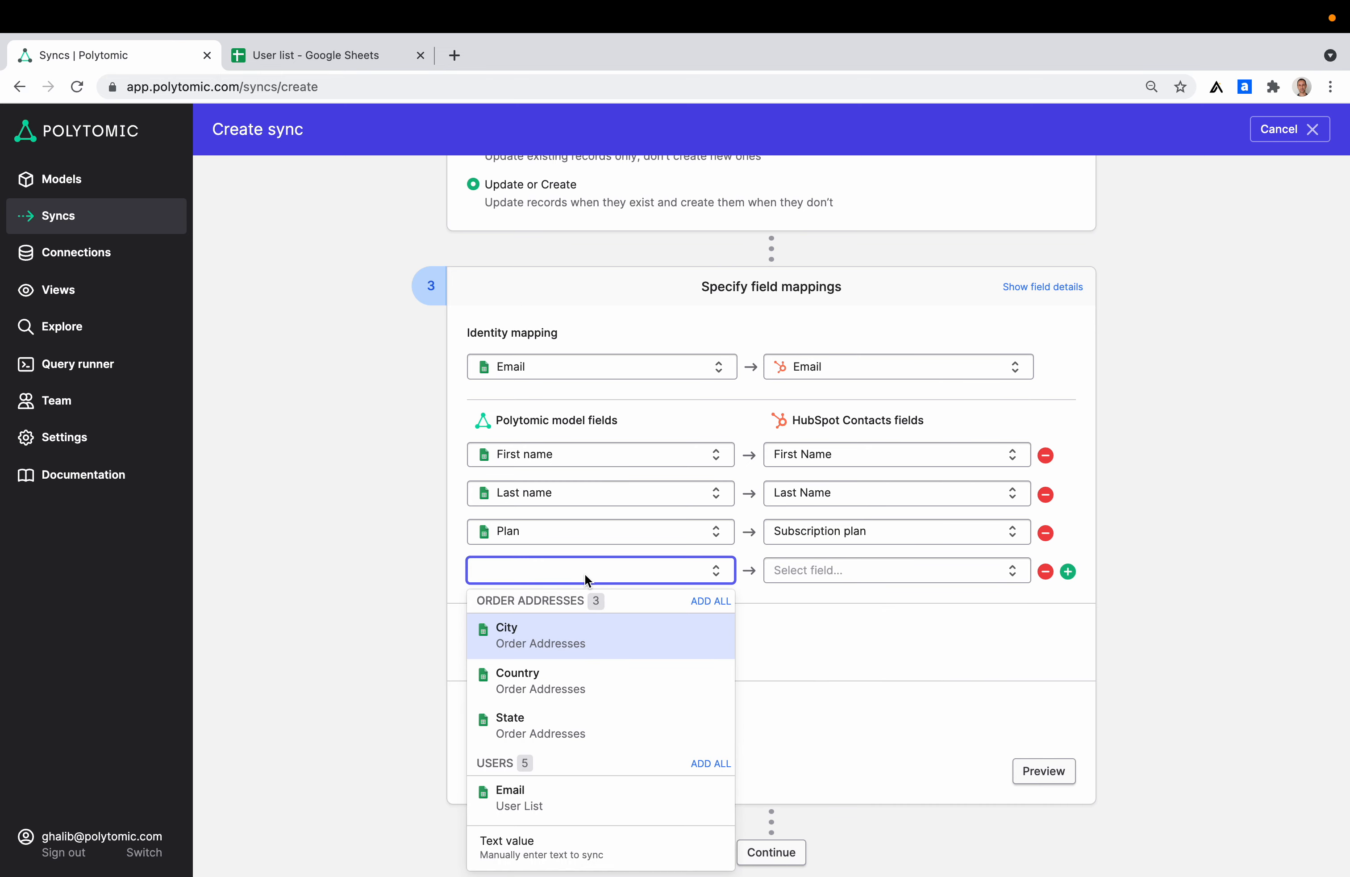
click(582, 643)
click(817, 669)
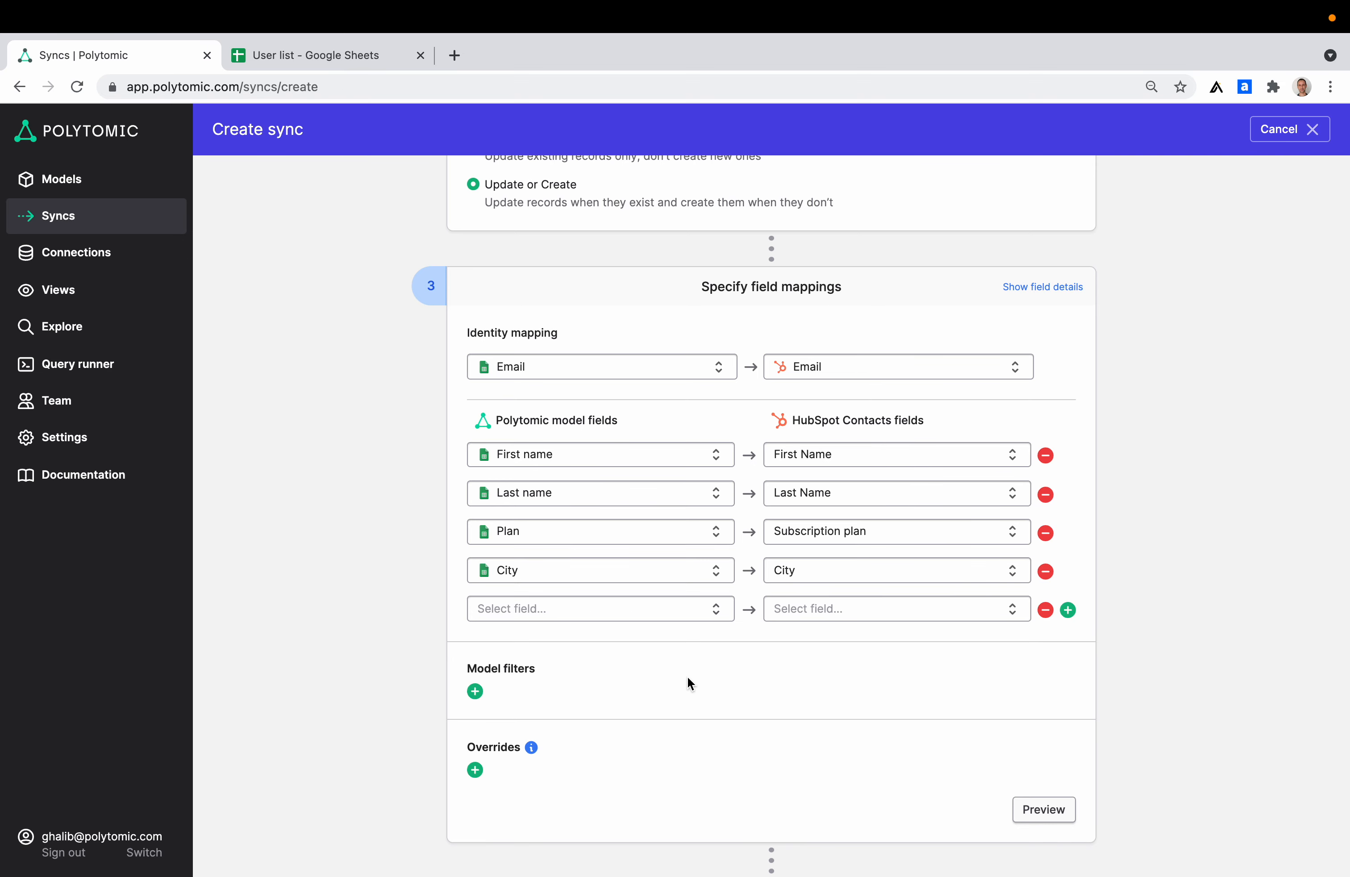
Add a model filter where Email does not end with gmail.com.
scroll(687, 676, down, 1)
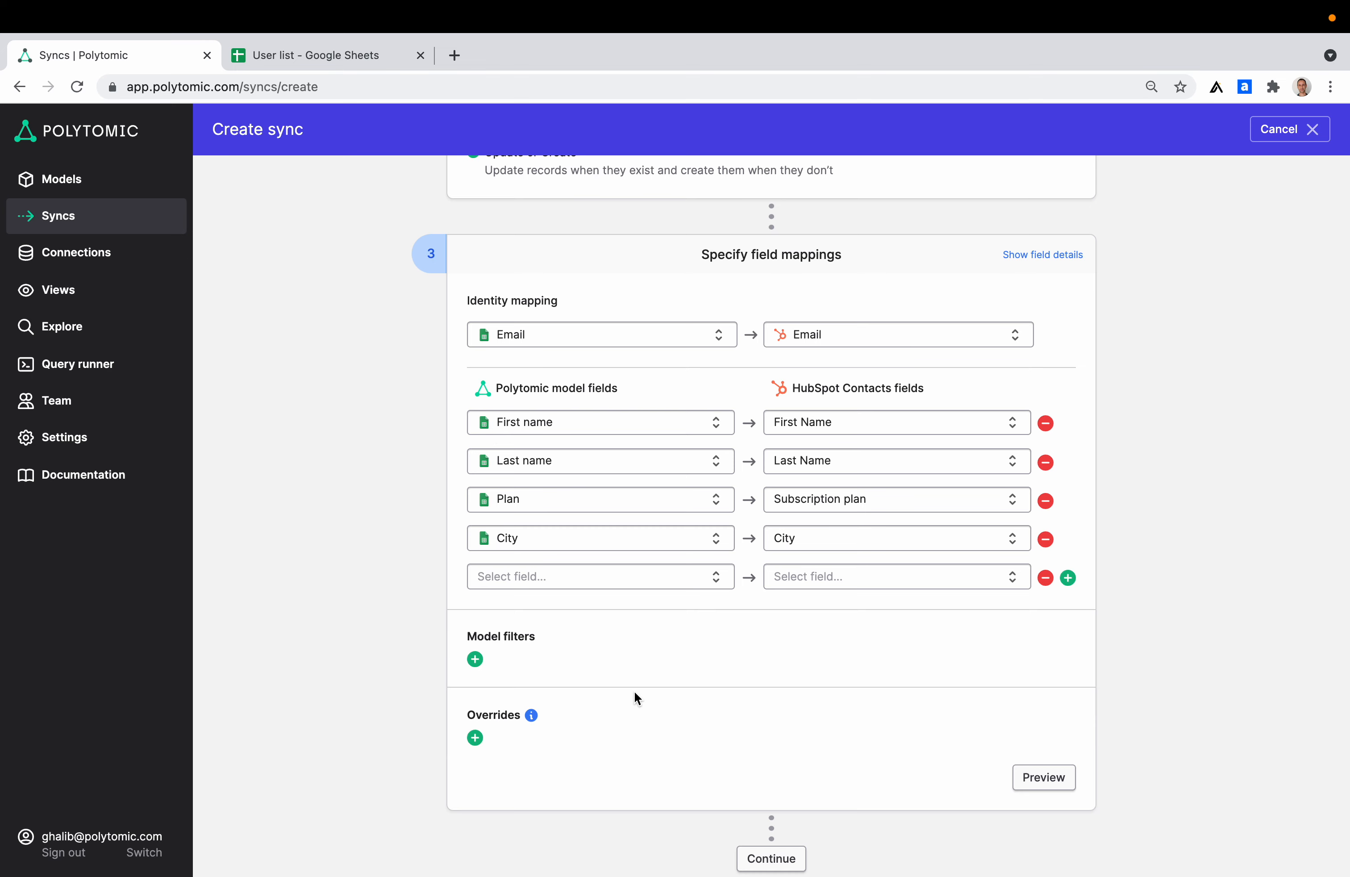
scroll(634, 692, down, 5)
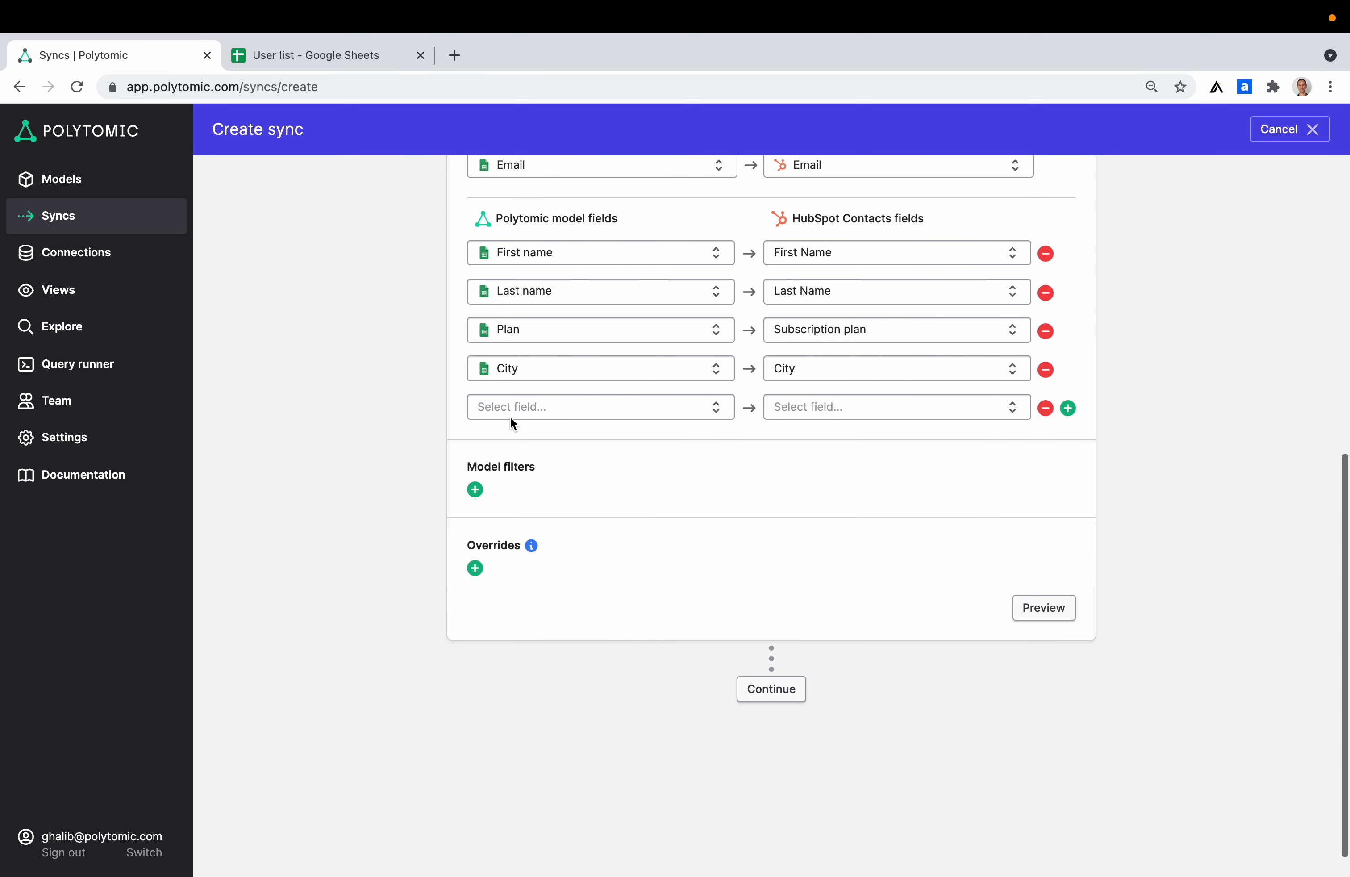
click(476, 488)
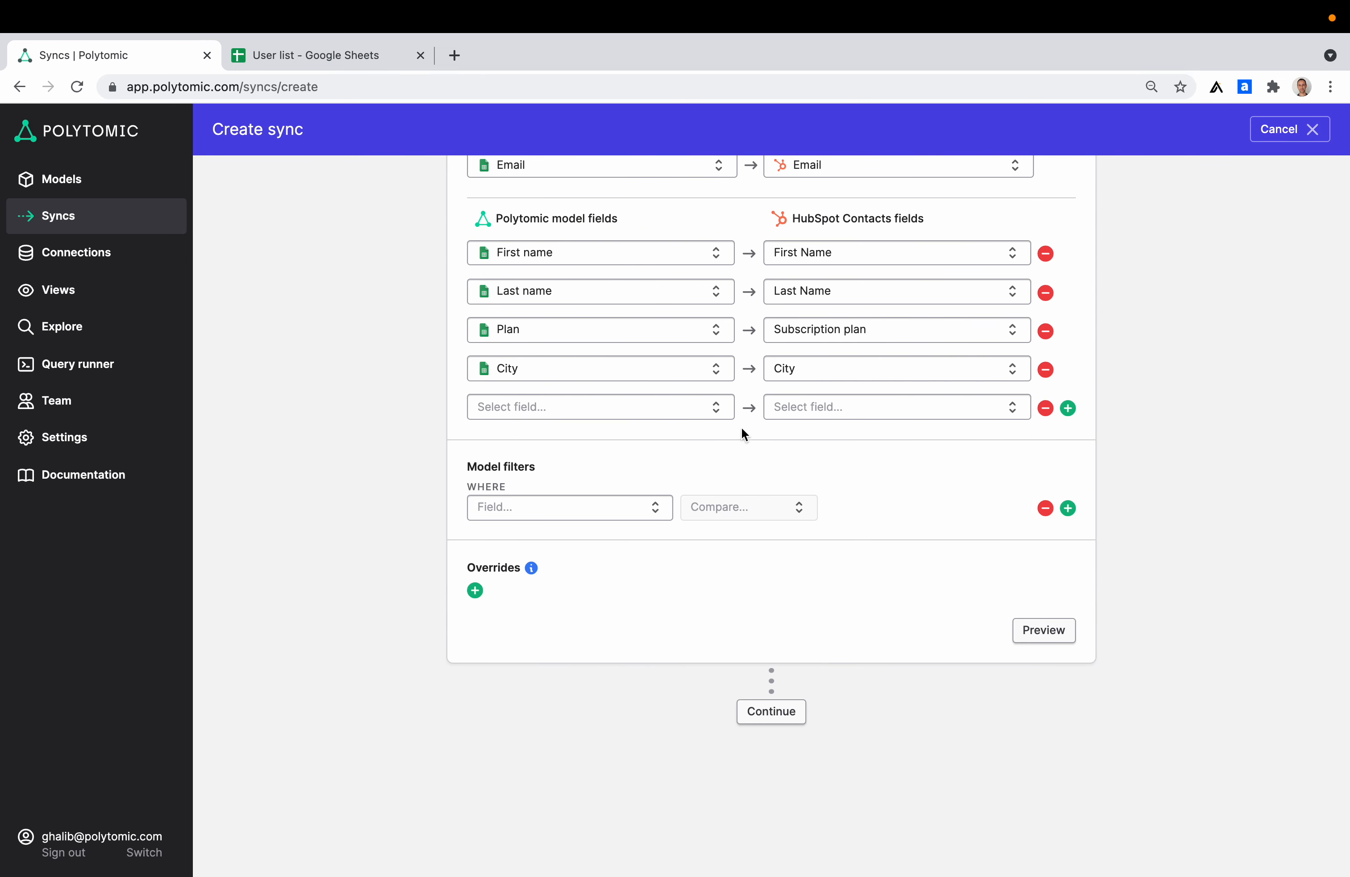
click(555, 500)
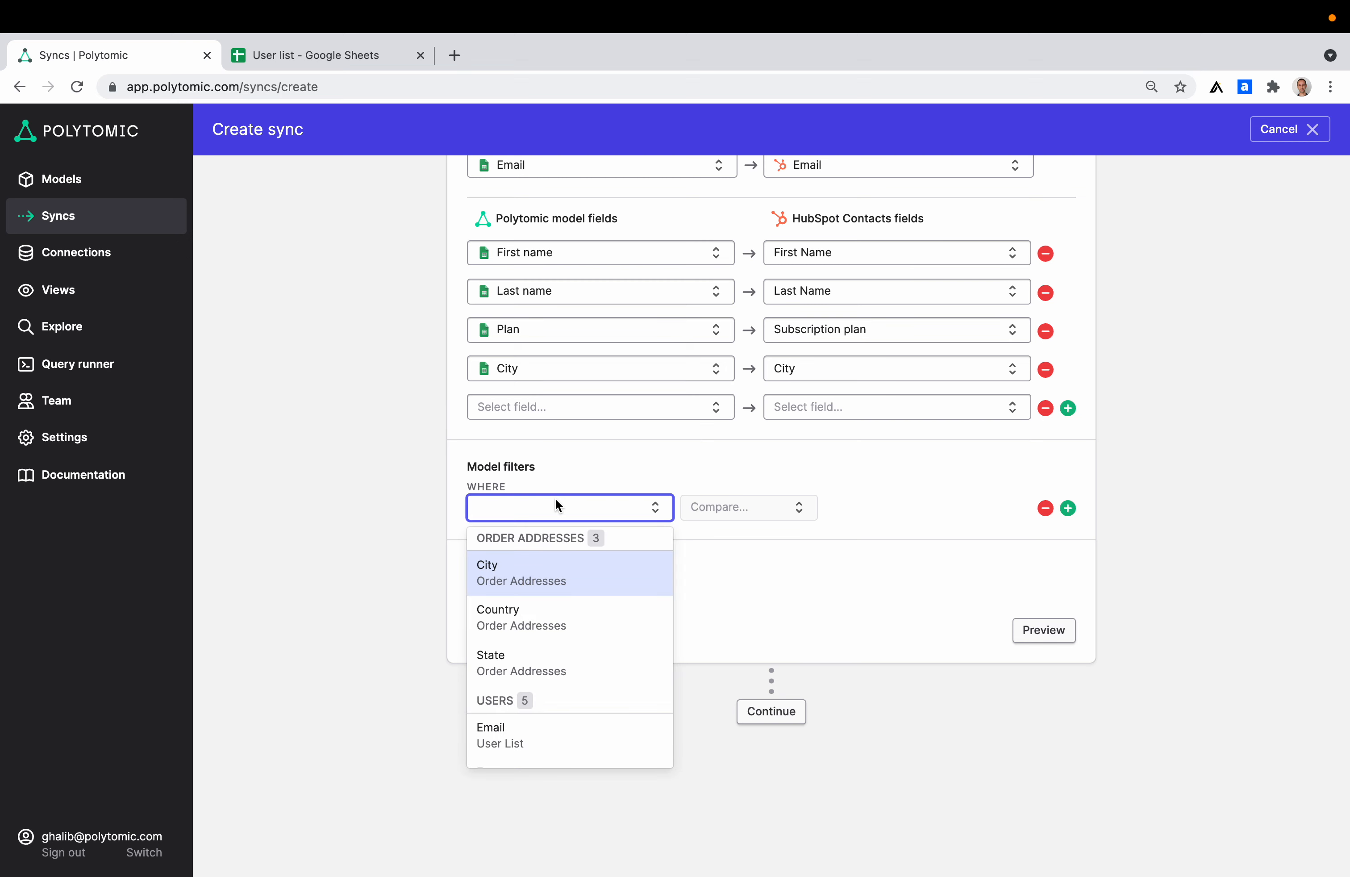
text(email)
key(Return)
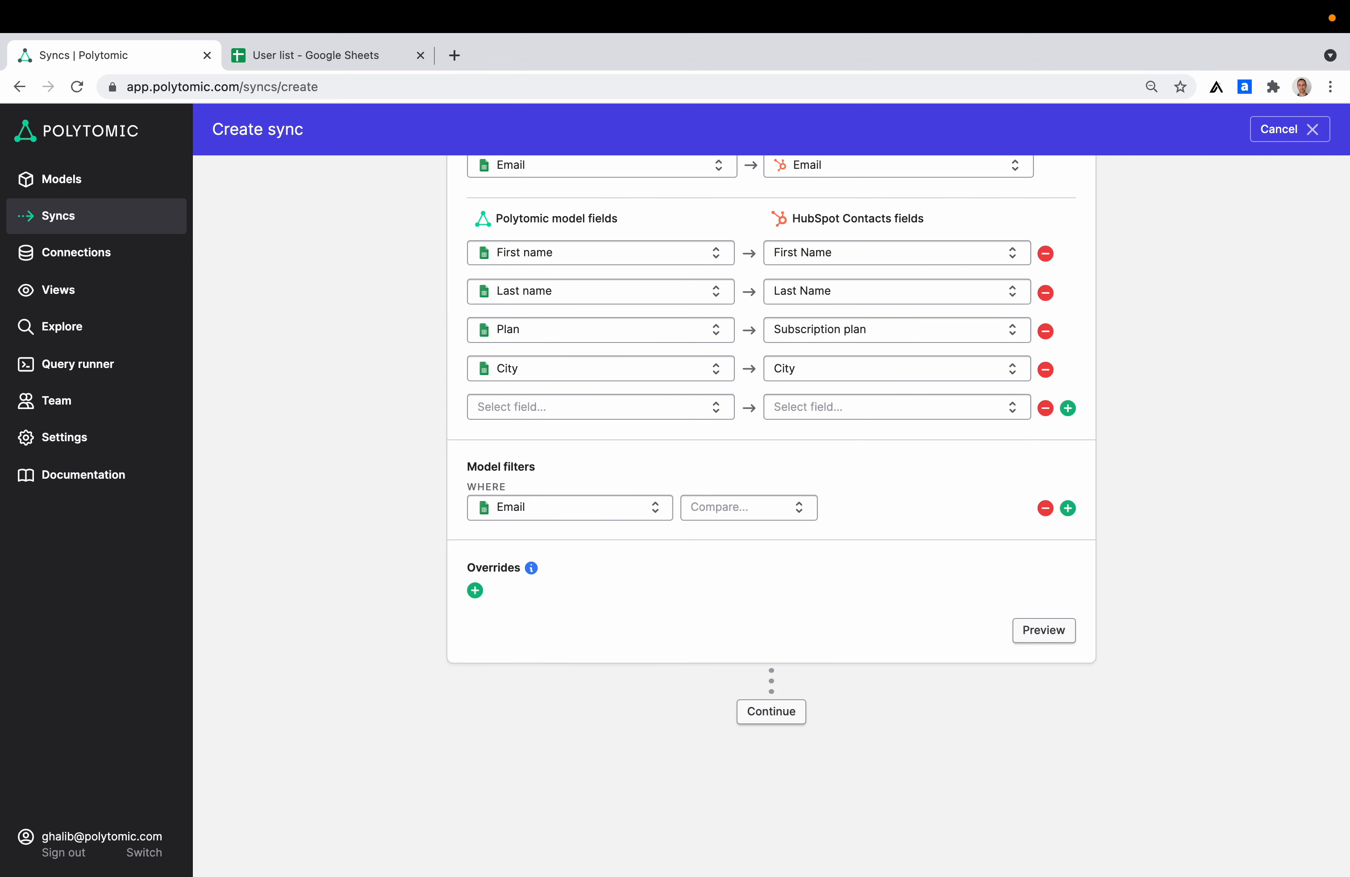
click(765, 504)
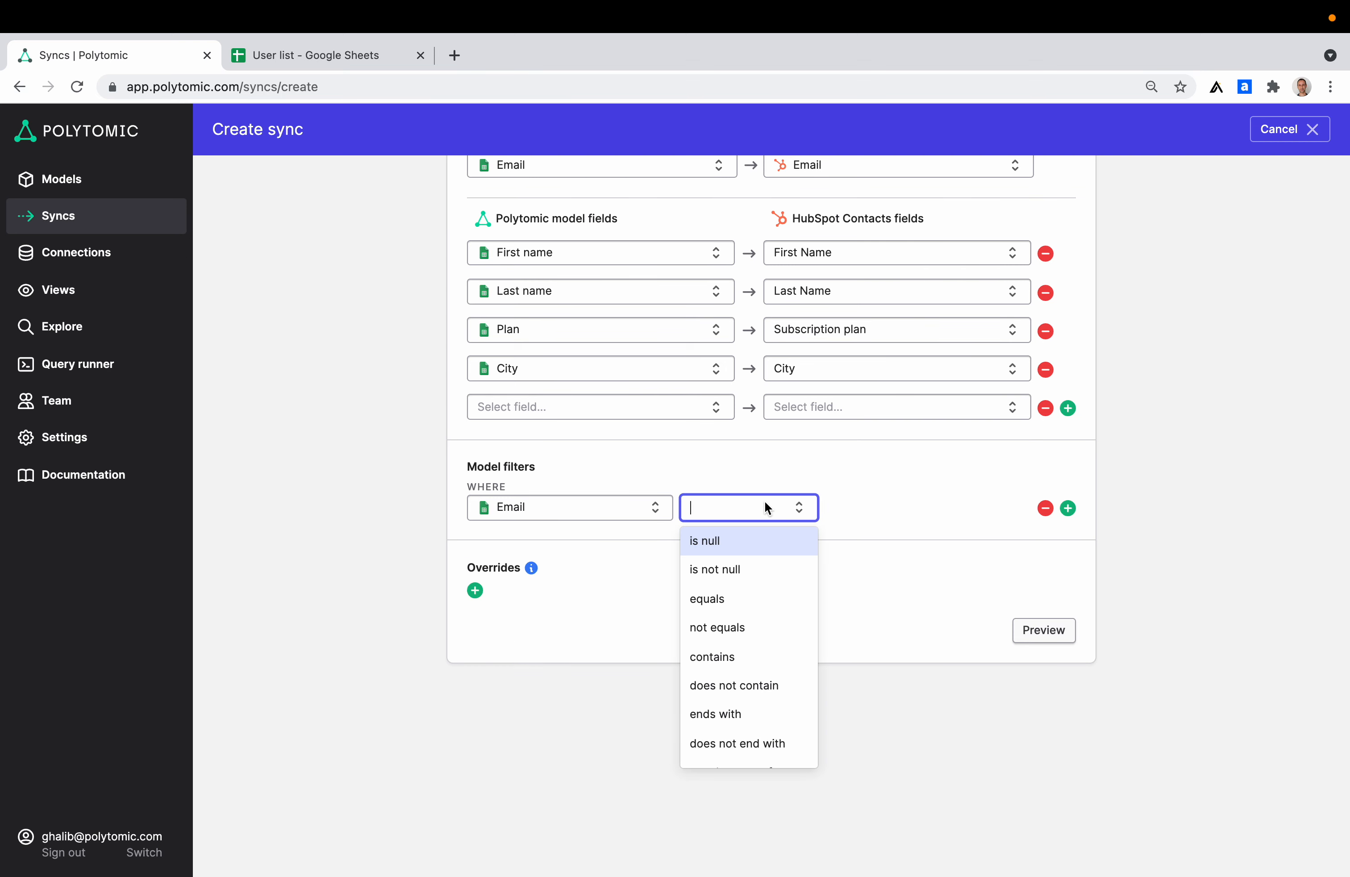
click(784, 733)
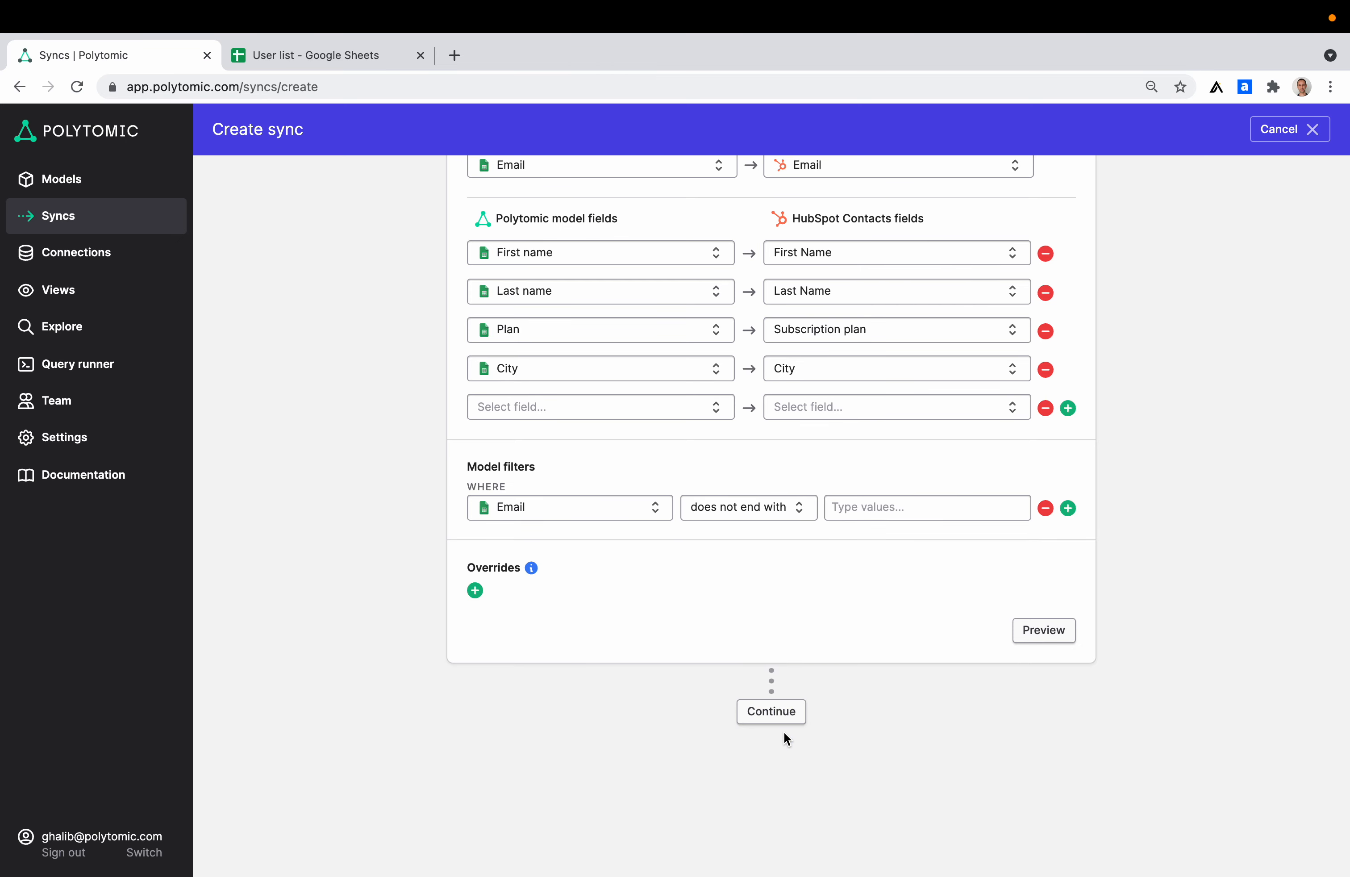
click(899, 507)
text(gmail.com)
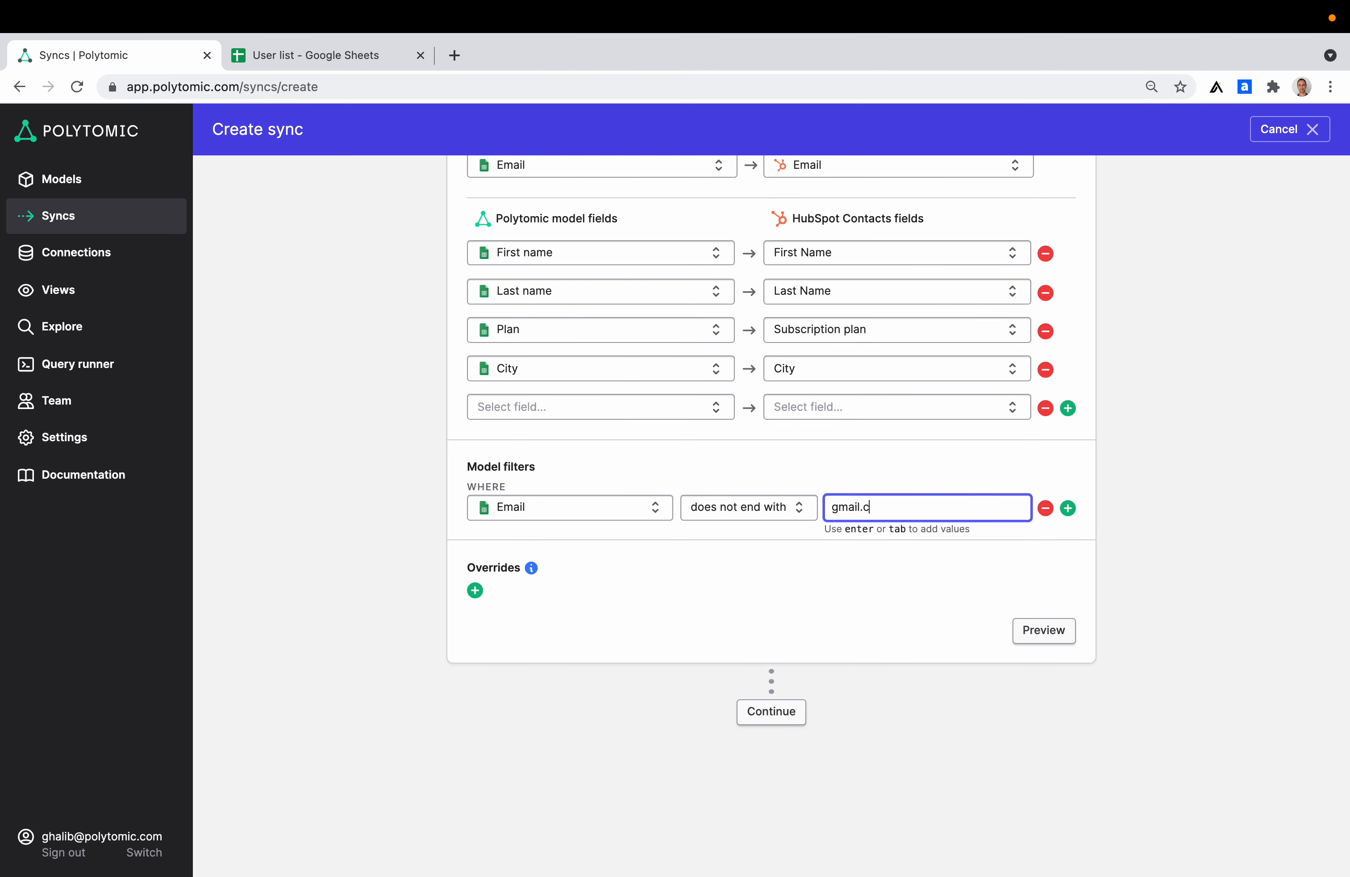
key(Return)
click(822, 583)
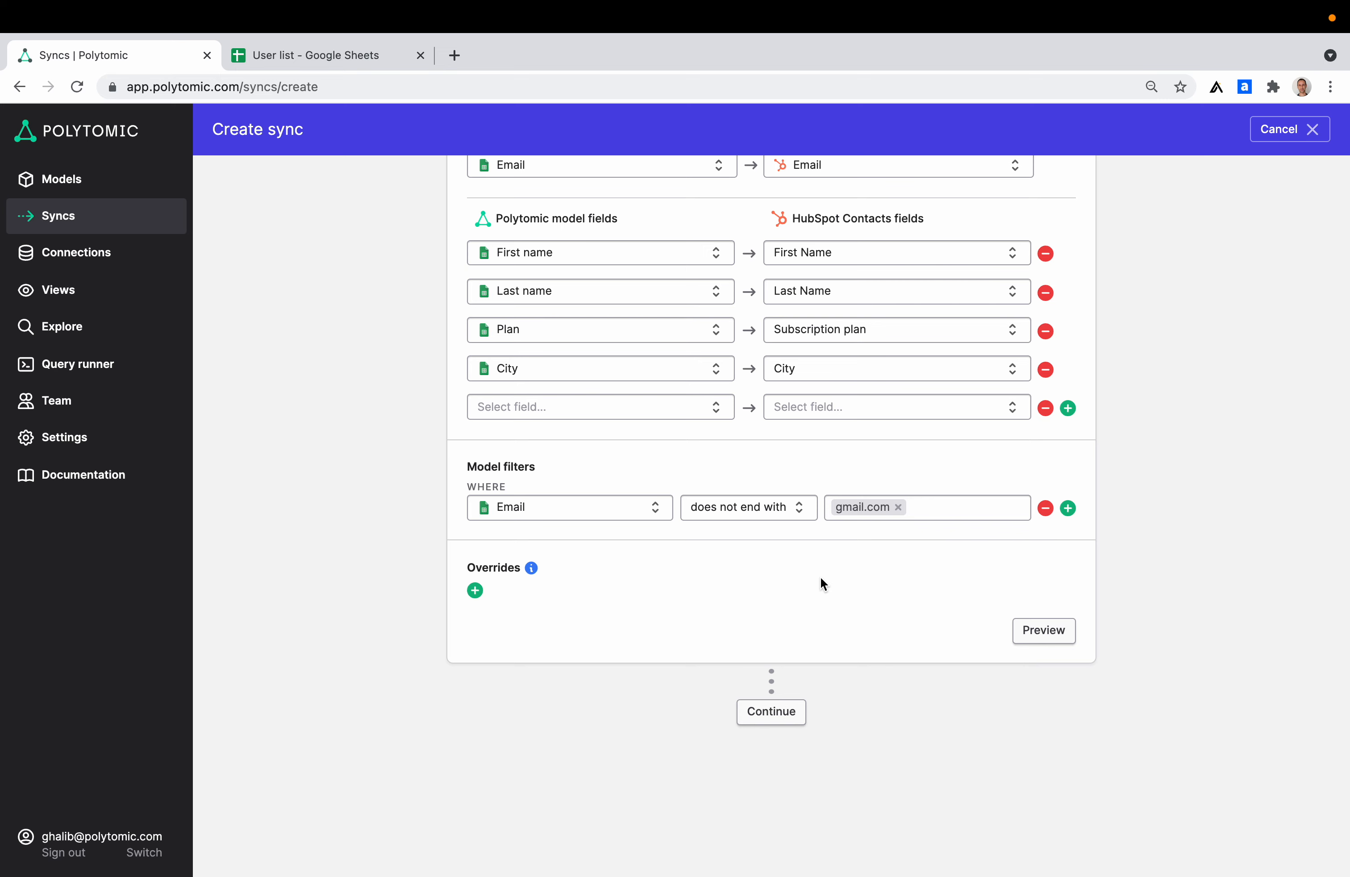
Review the comparison operators available for the Email filter, then remove the filter.
click(765, 506)
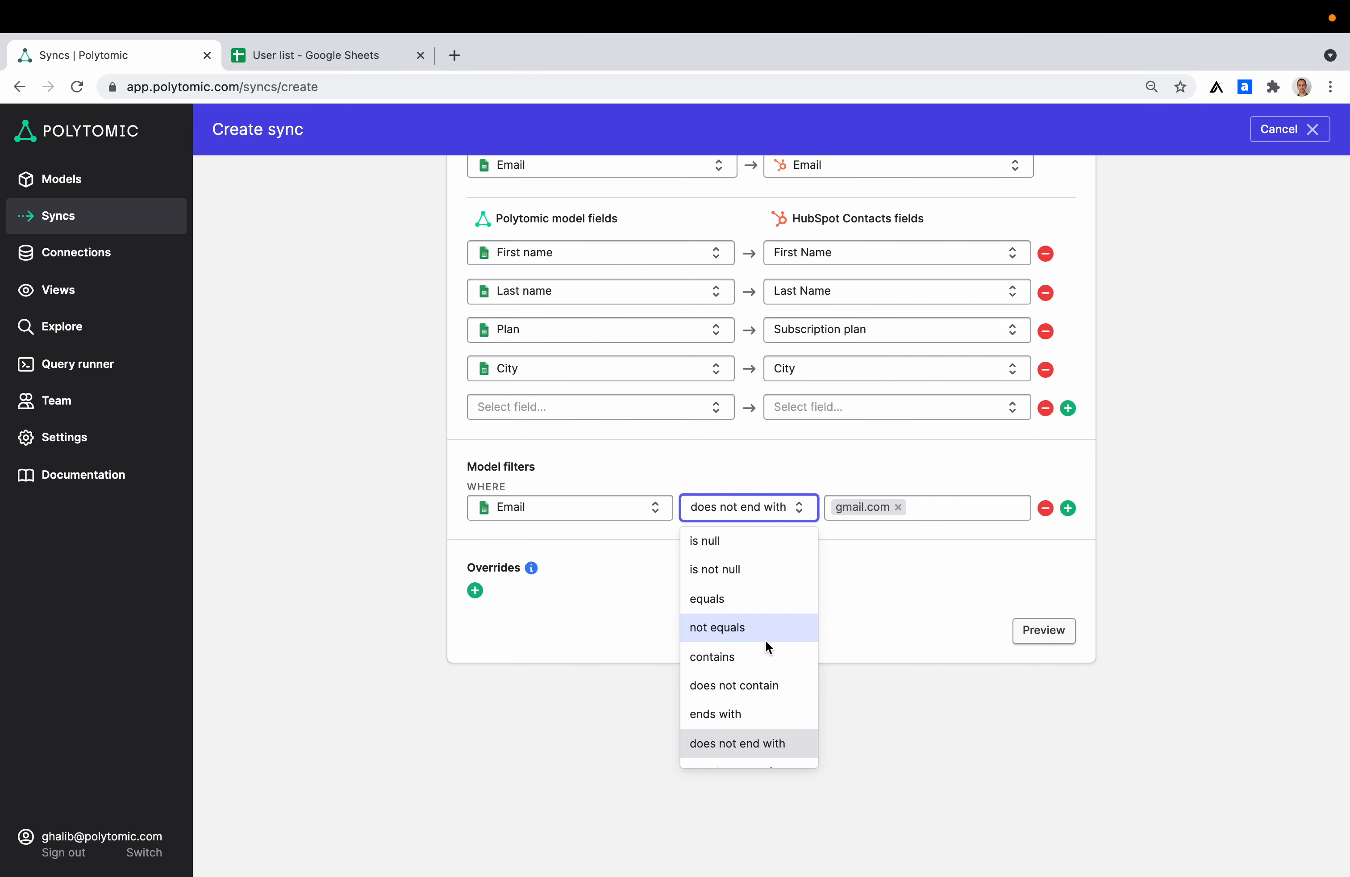
scroll(765, 640, down, 2)
scroll(765, 640, up, 2)
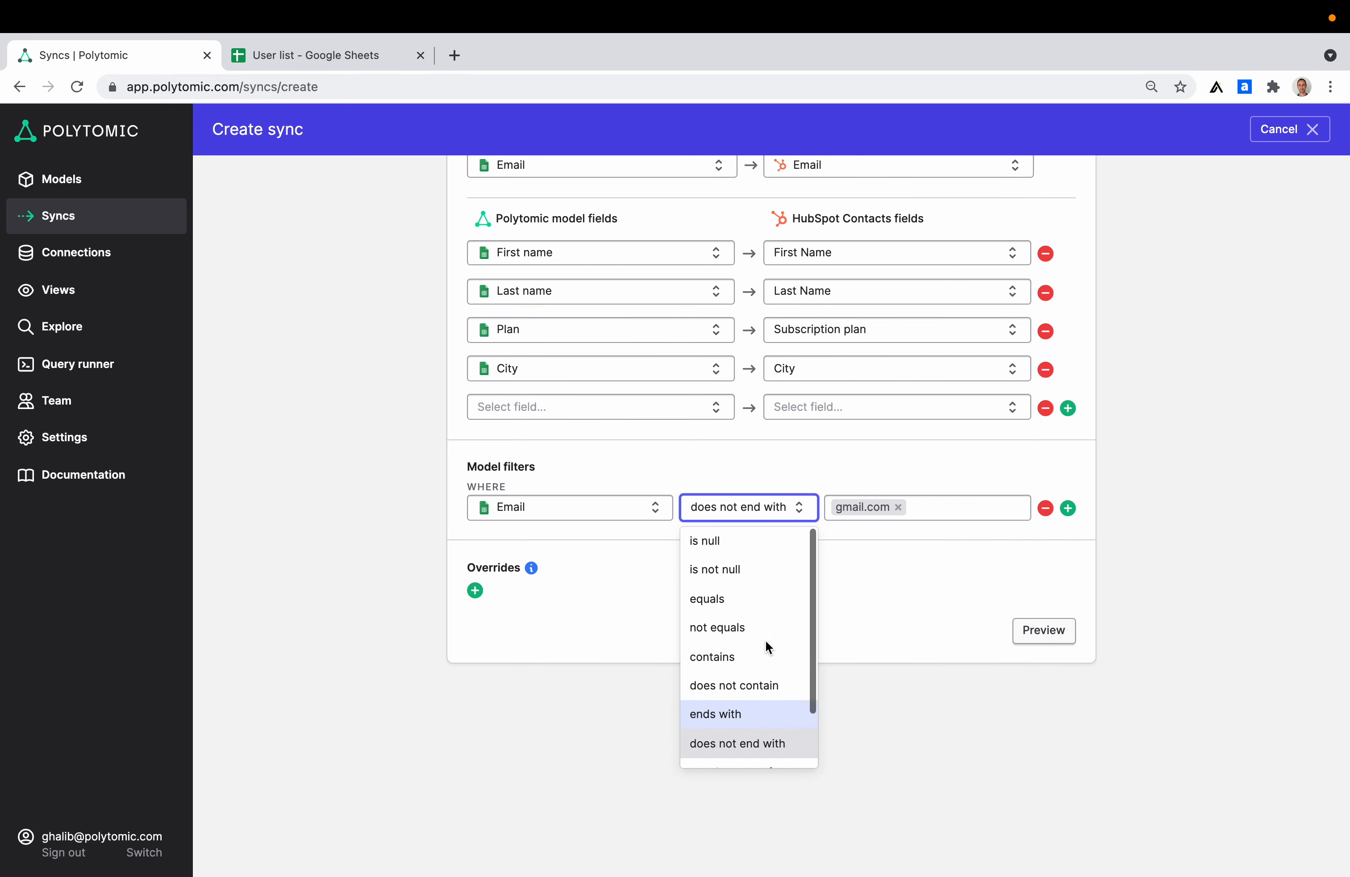
click(862, 614)
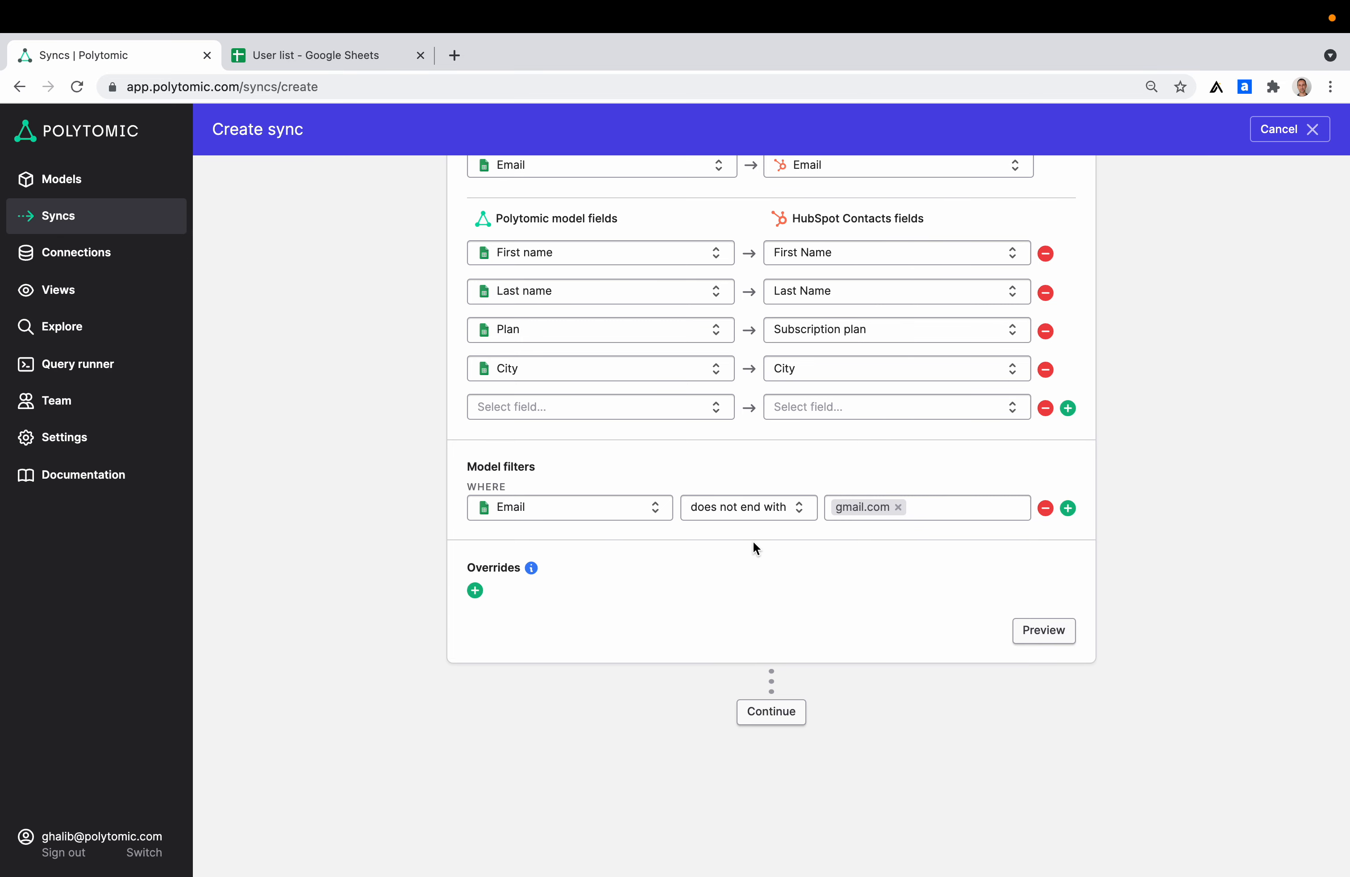
click(1046, 509)
Preview a sample of the mapped fields for HubSpot Contacts, then close the preview.
scroll(890, 598, down, 1)
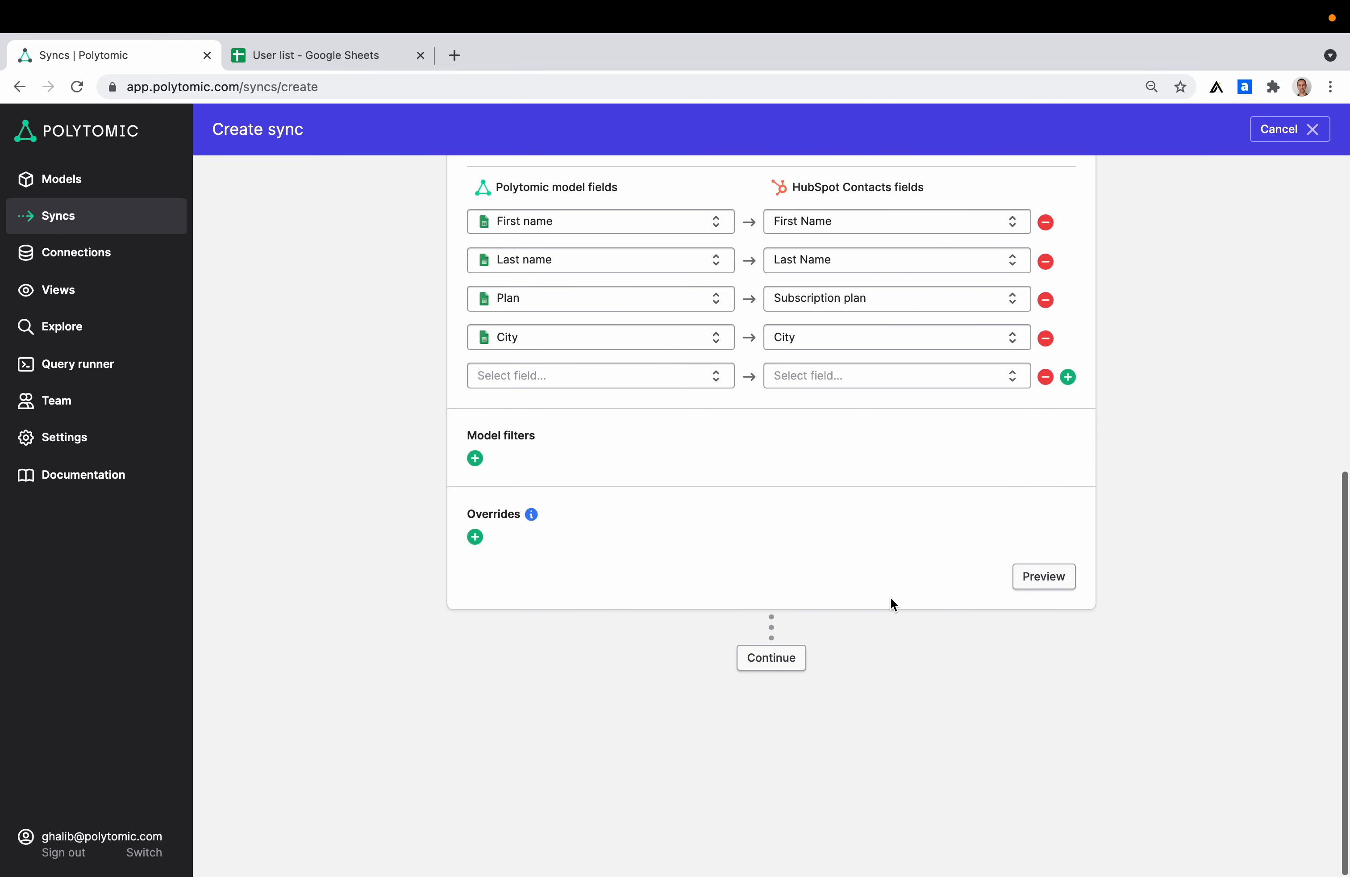
click(1049, 577)
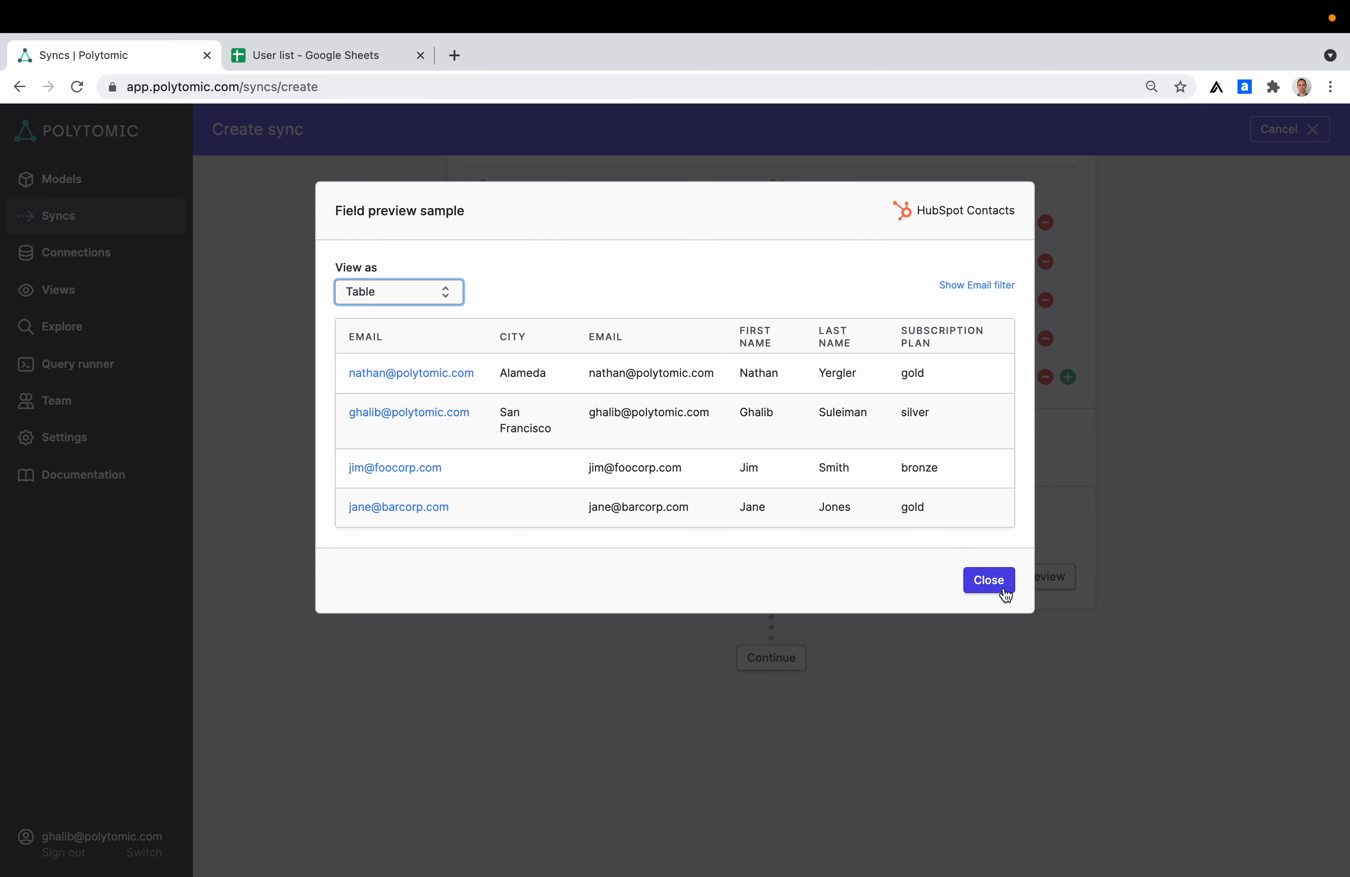
click(988, 579)
Set the sync schedule's frequency to Continuous and save the HubSpot Contacts sync.
click(781, 667)
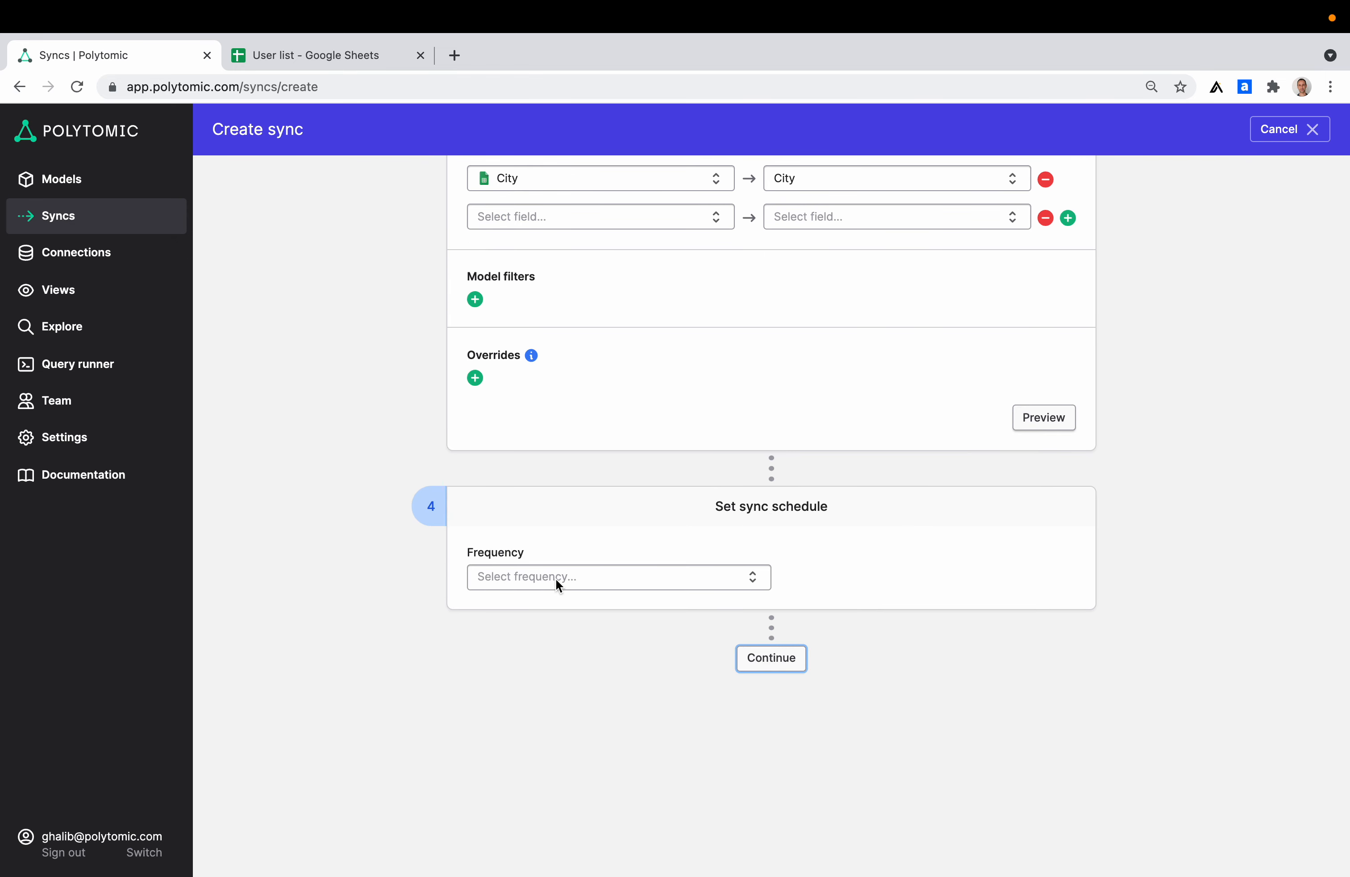
click(556, 578)
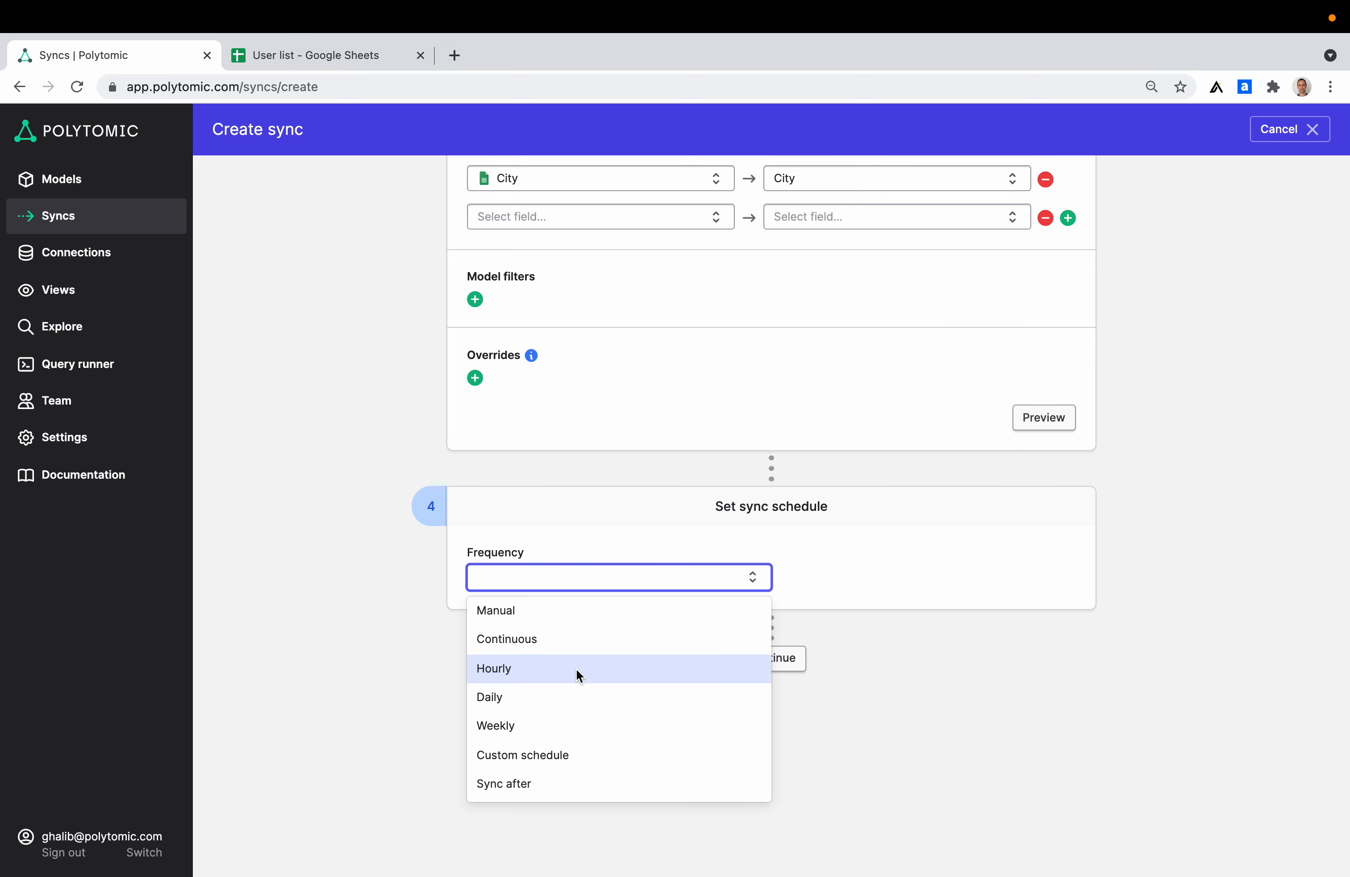
click(558, 637)
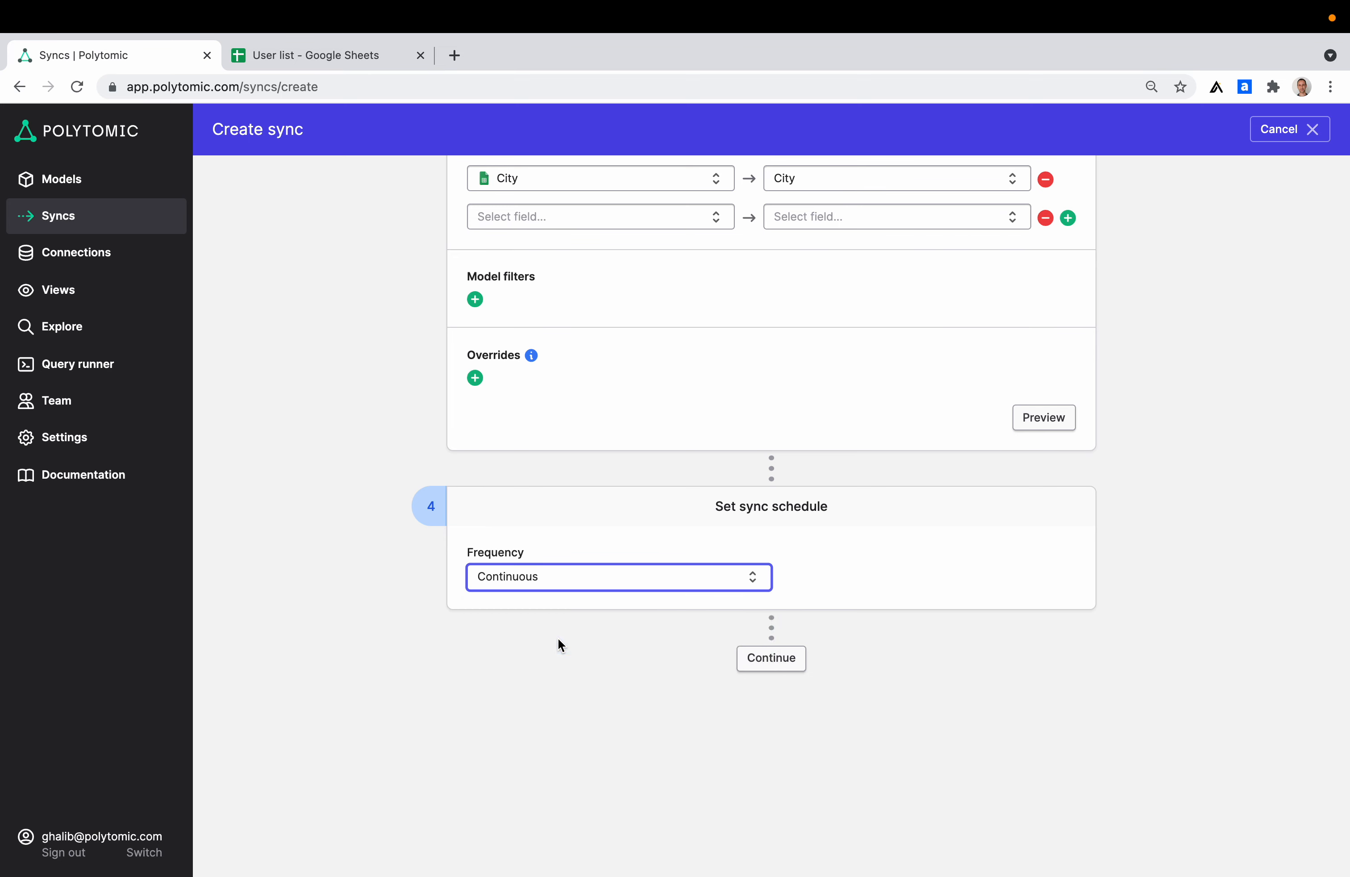
click(777, 659)
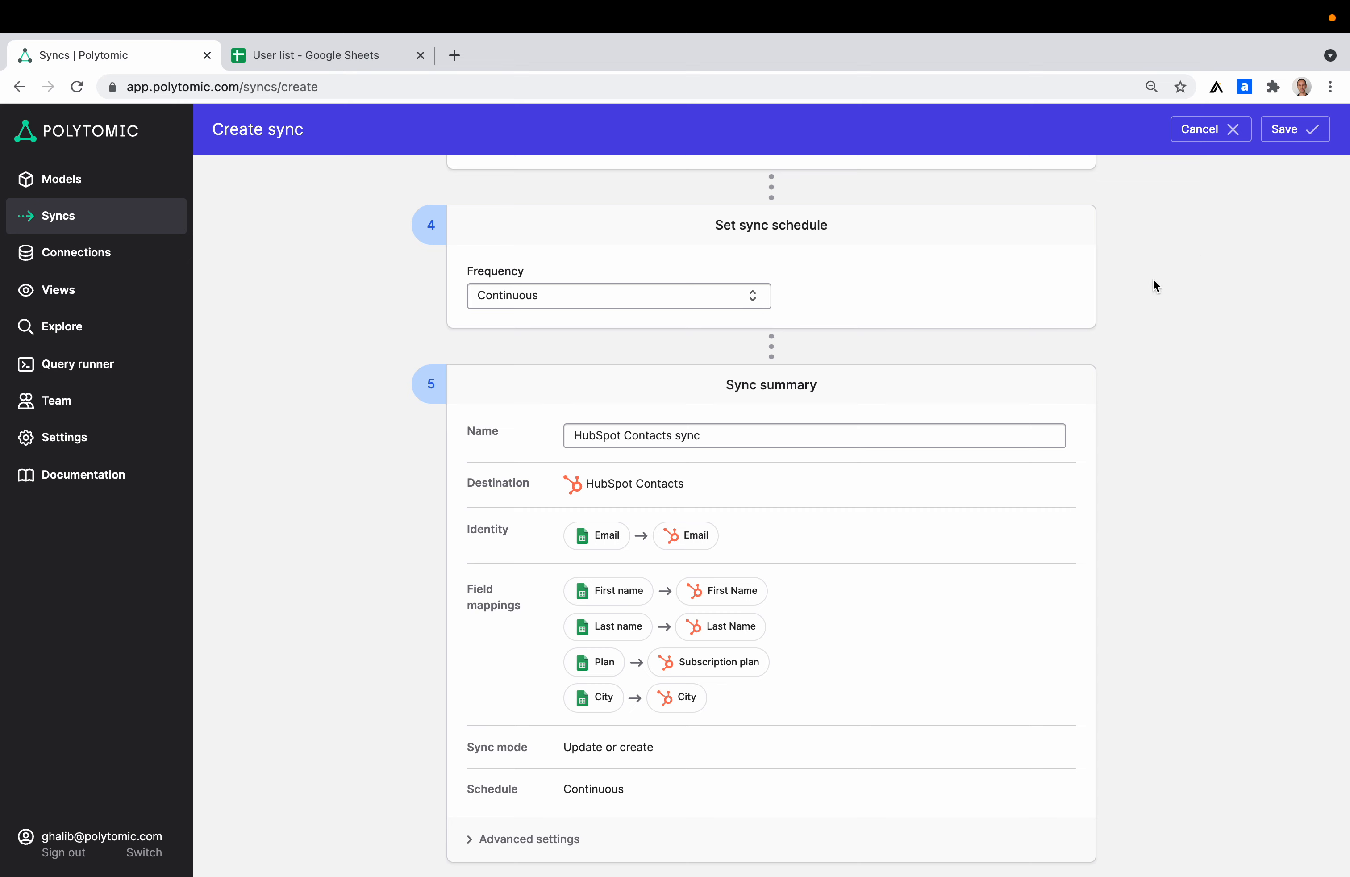
click(1293, 137)
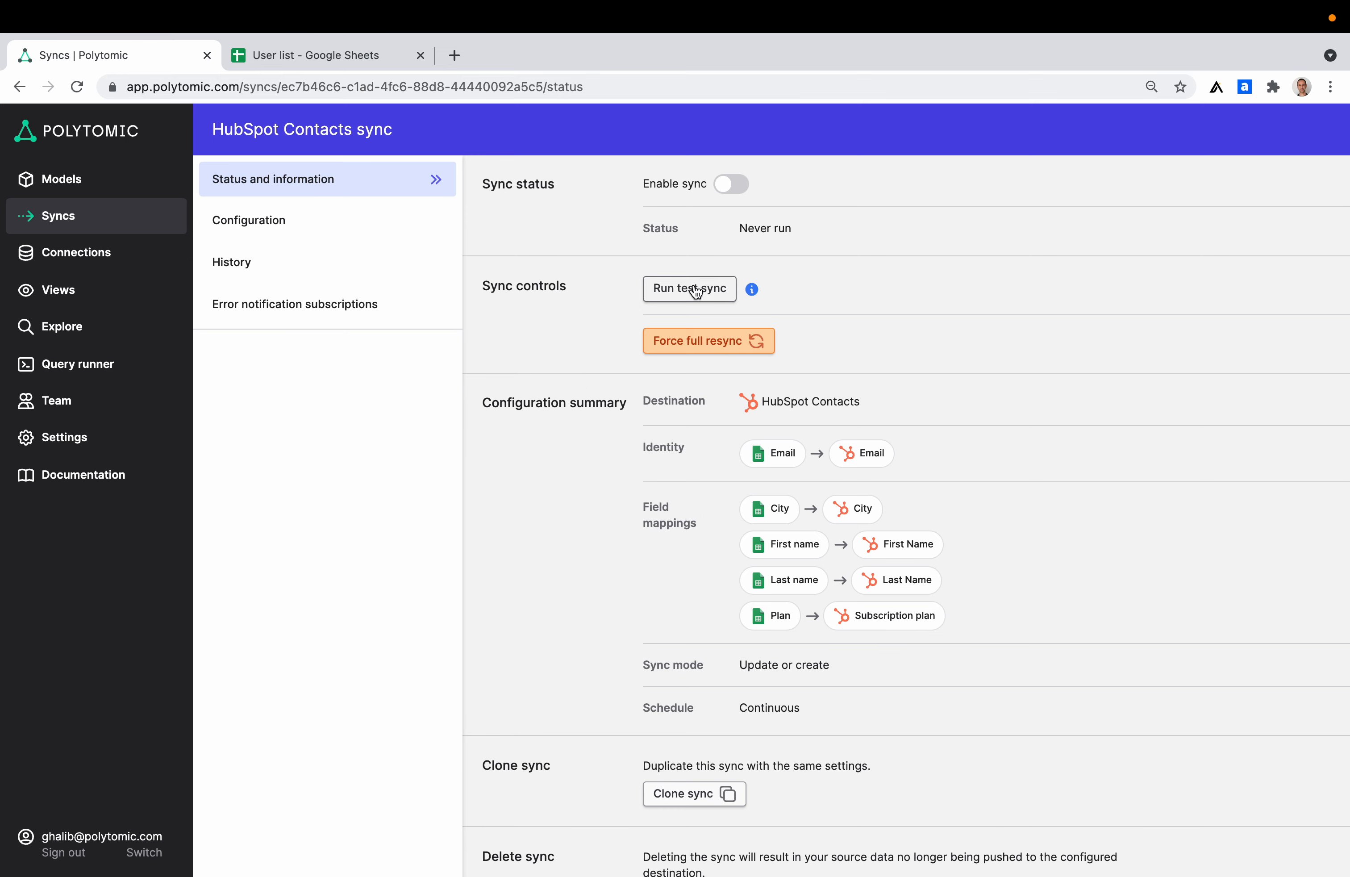
Check what a test sync does, then enable the HubSpot Contacts sync and run it immediately.
mouse_move(752, 292)
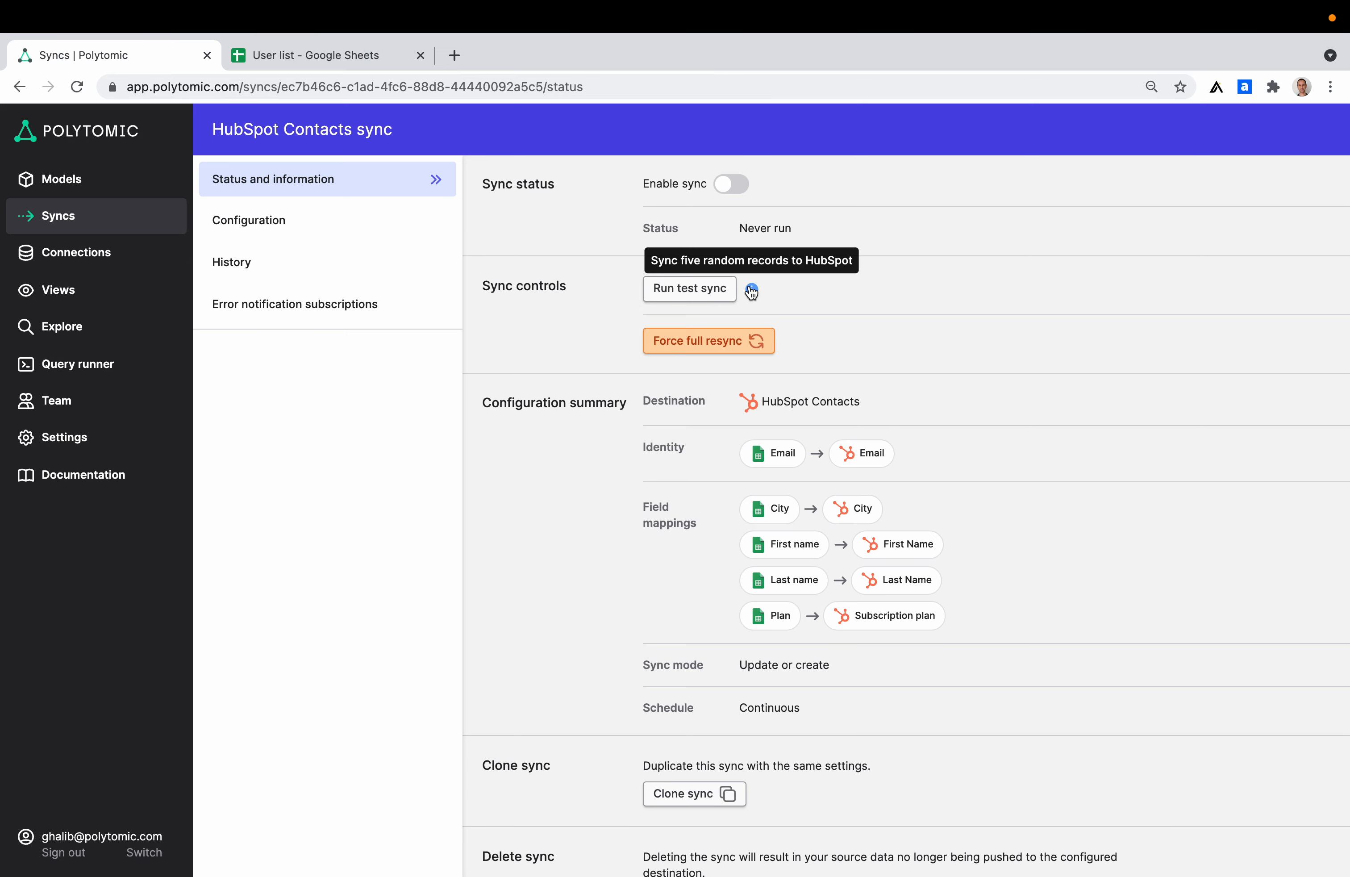
click(728, 195)
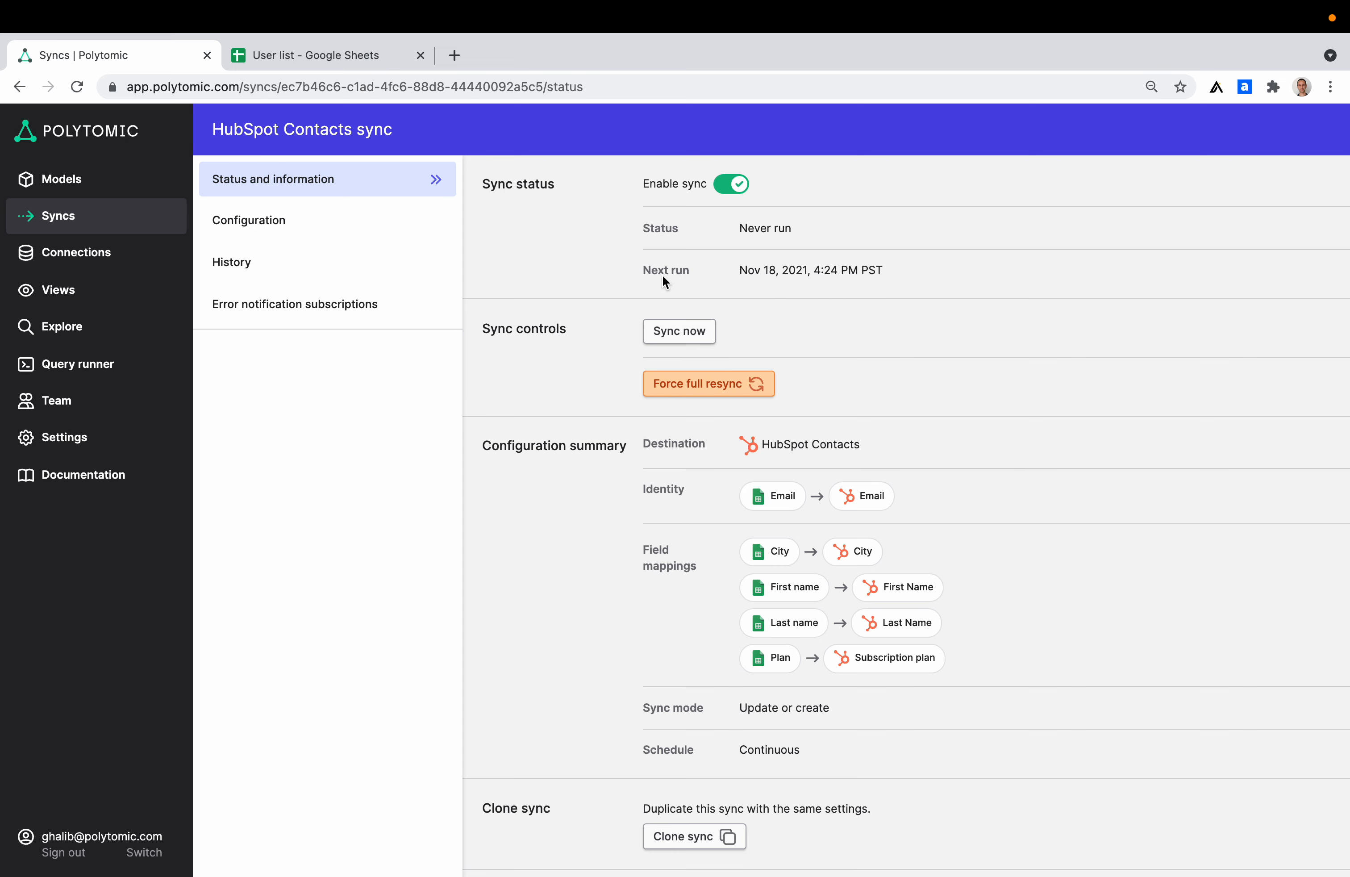
click(675, 333)
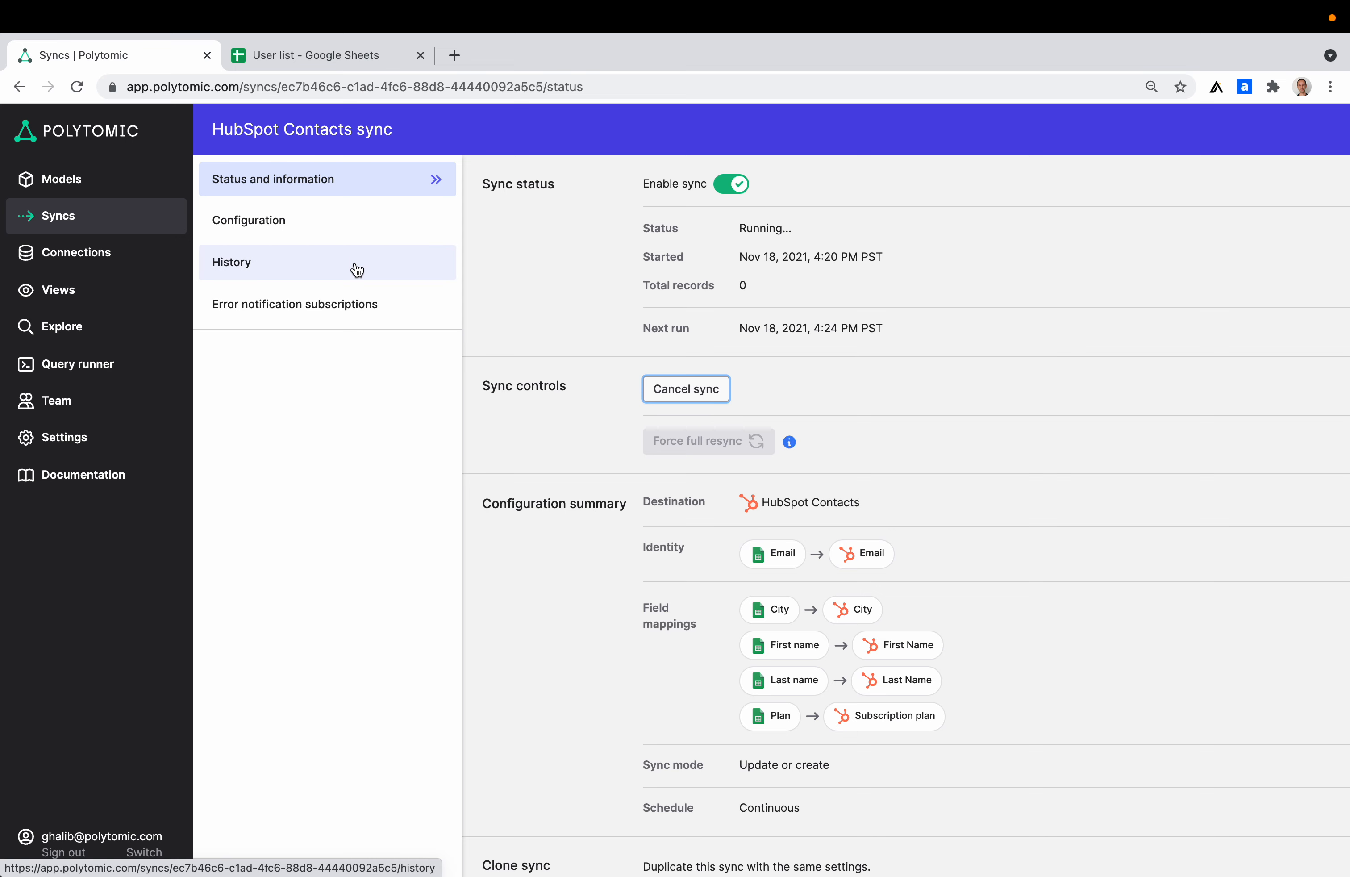
Review the sync's run history and error notification subscriptions, then return to the list of syncs.
click(317, 269)
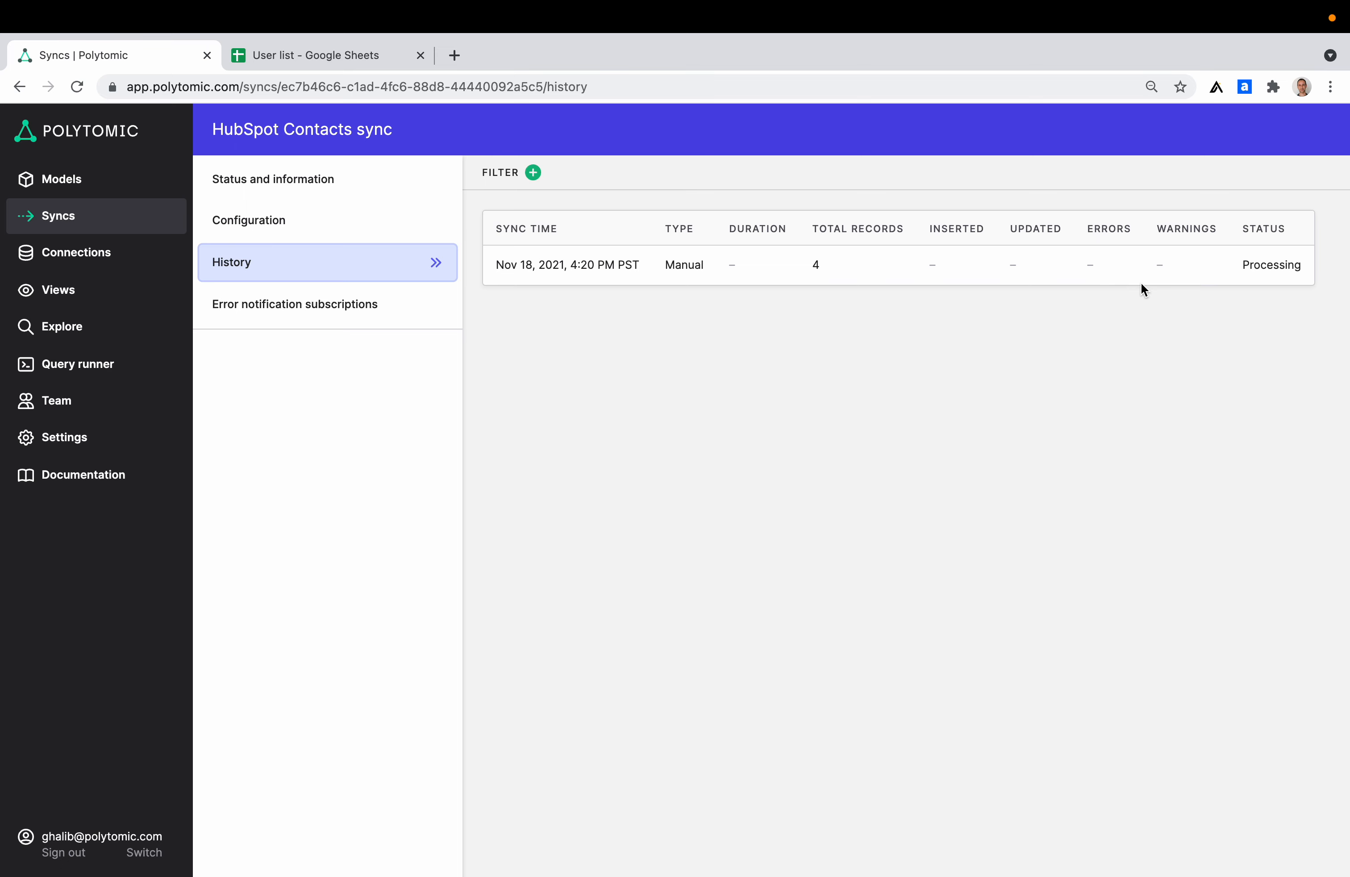
click(272, 297)
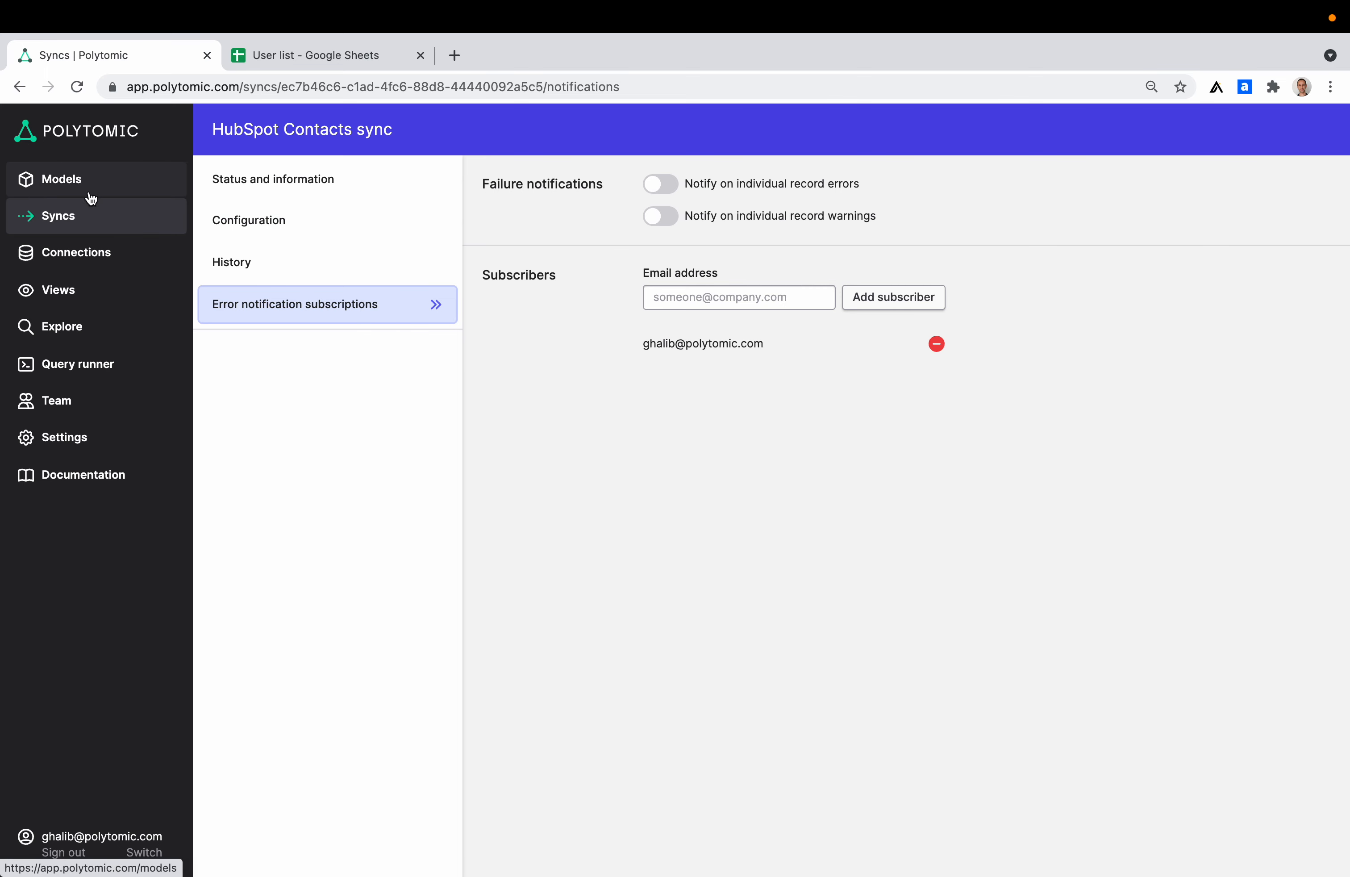
click(94, 222)
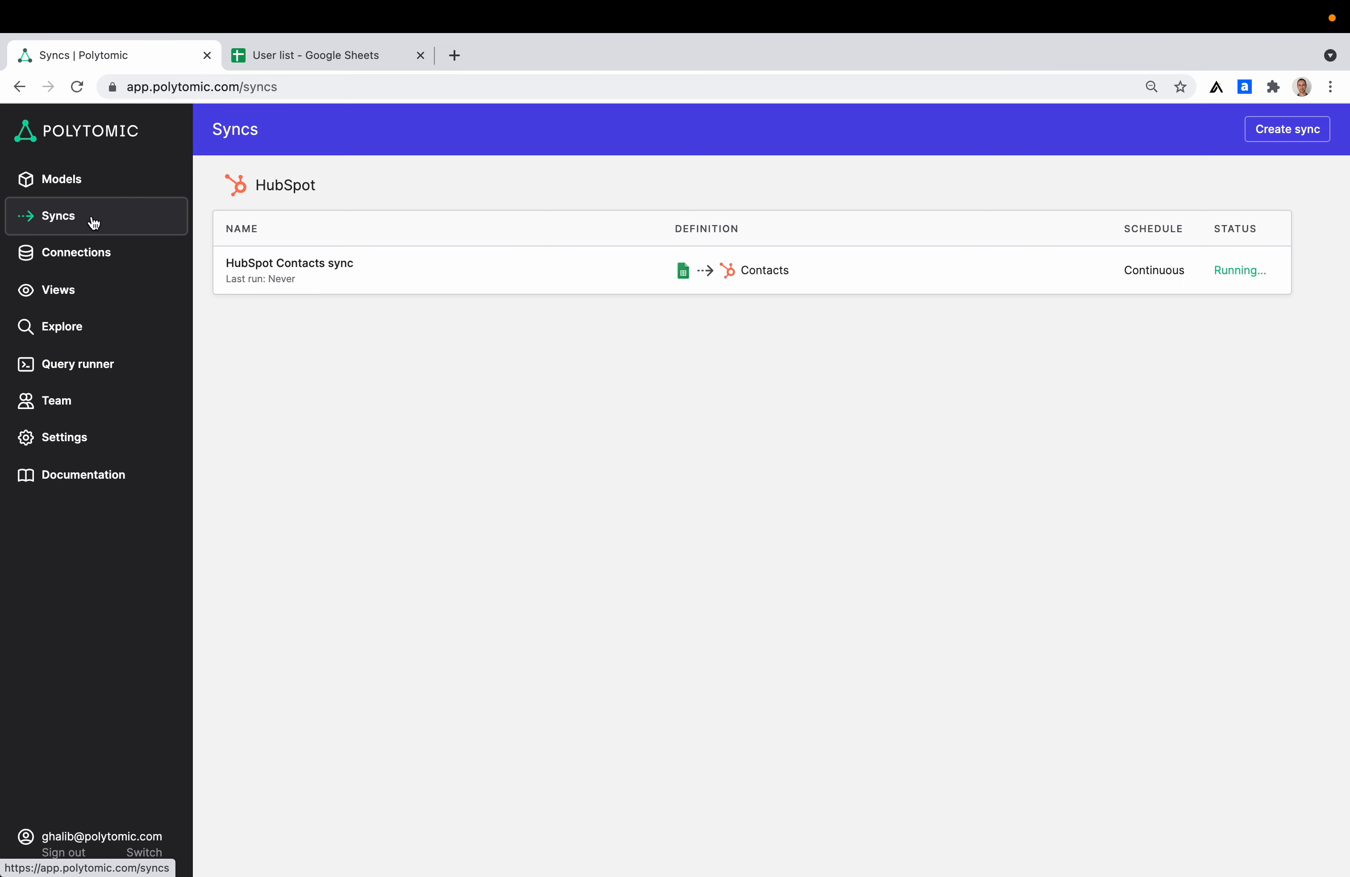
Start a new data model on the HubSpot connection, named Contacts and built from the Contacts object.
click(86, 189)
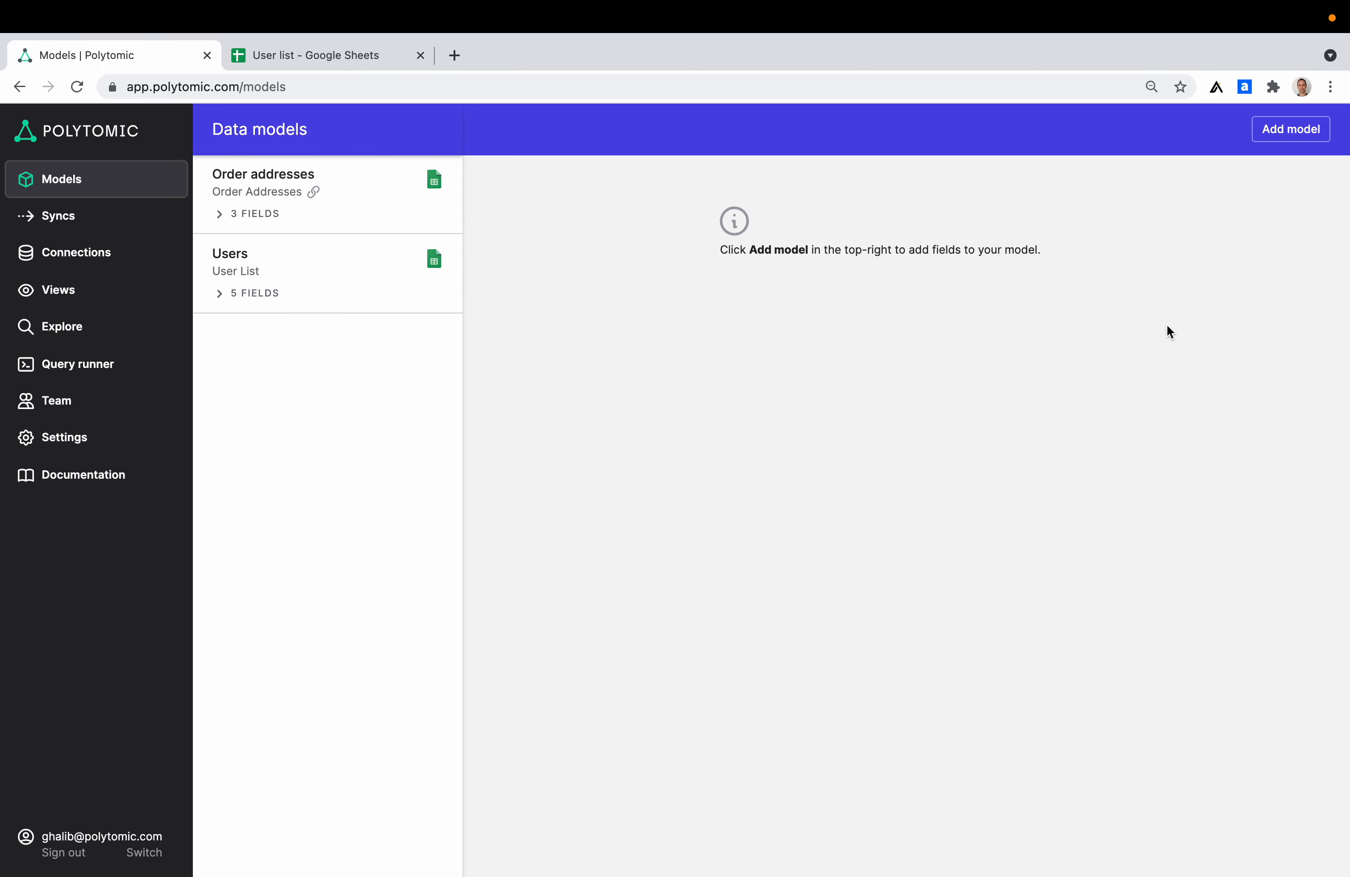
click(1275, 140)
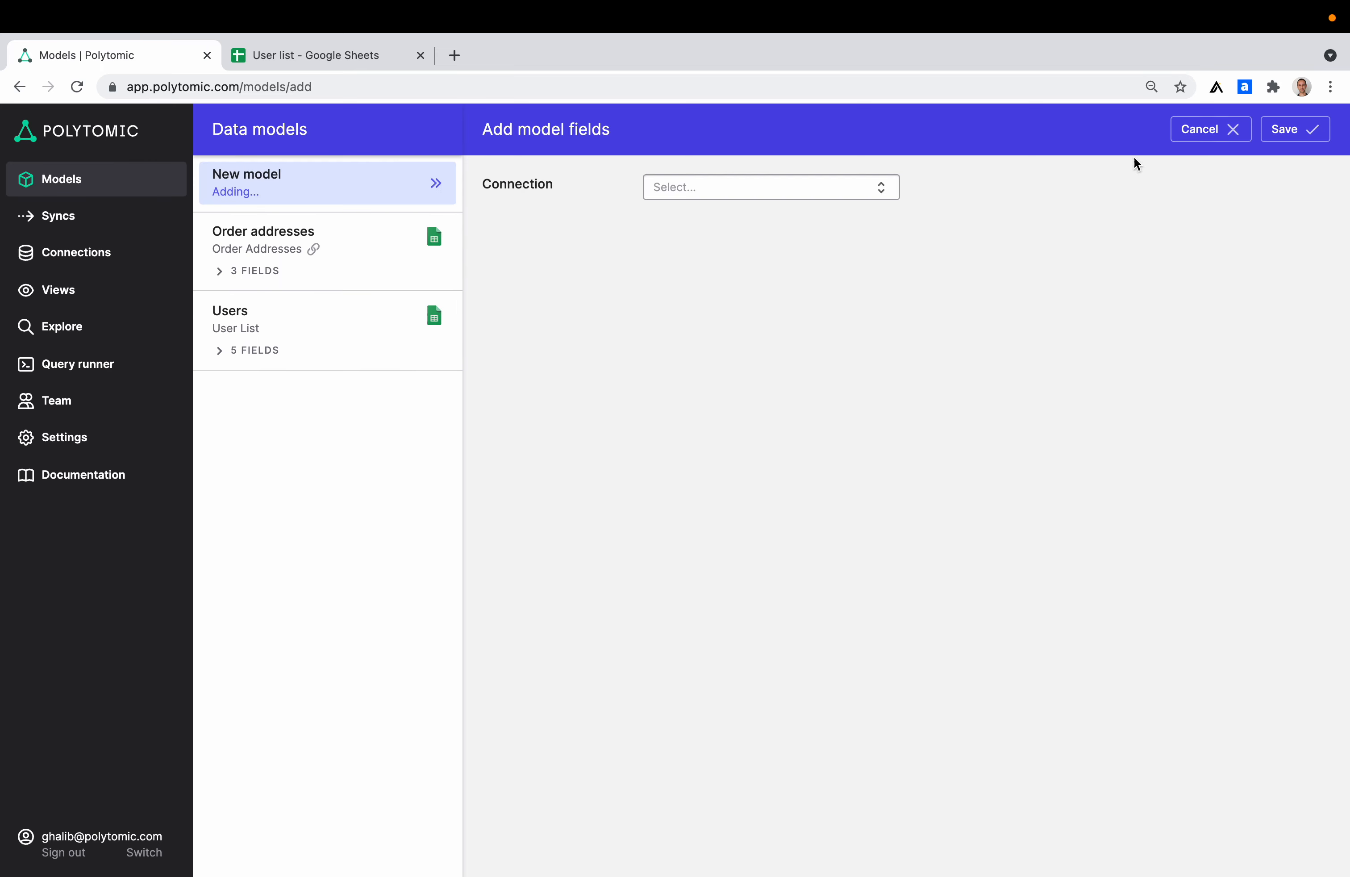
click(785, 185)
scroll(771, 287, down, 2)
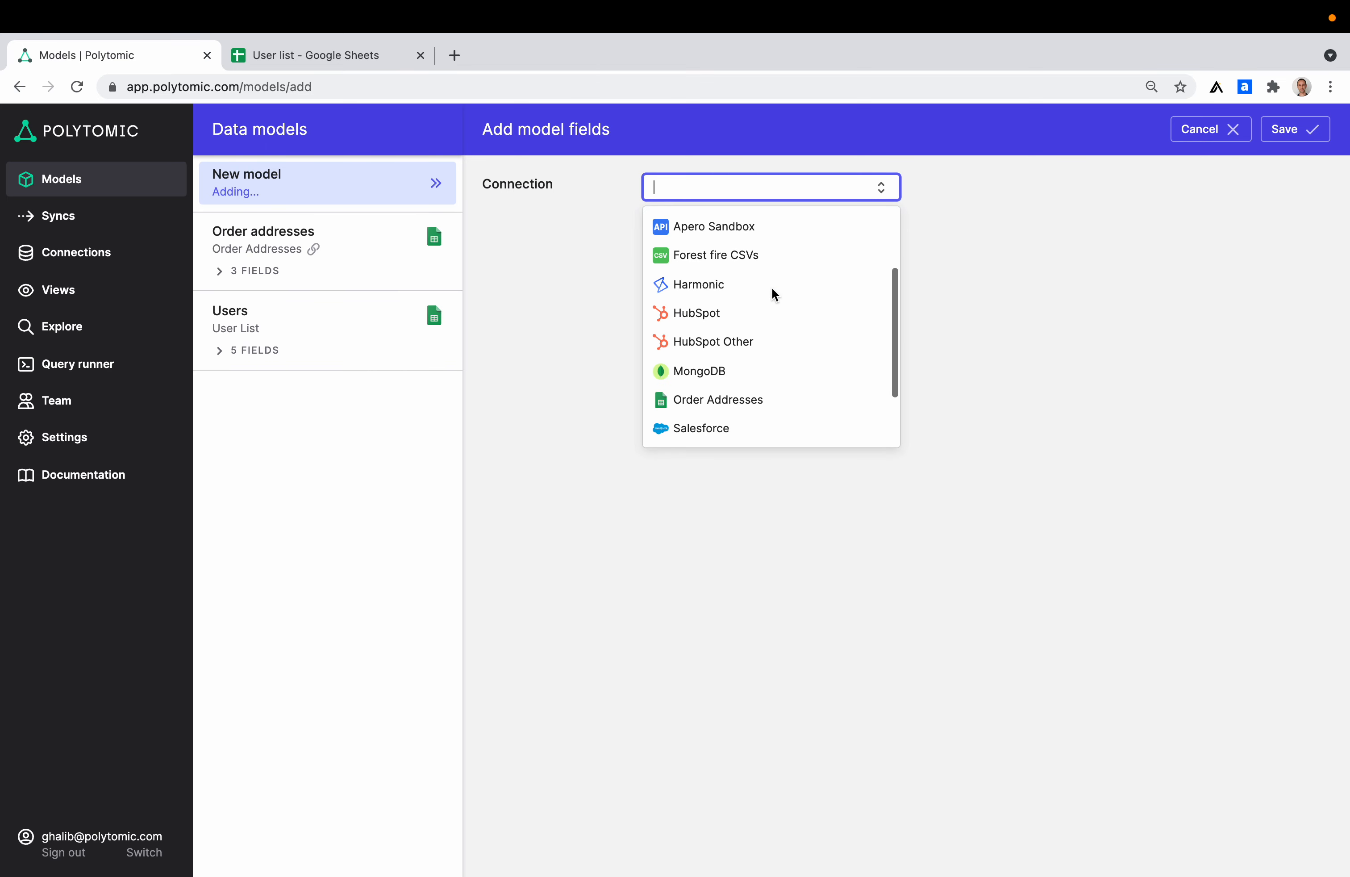
click(771, 306)
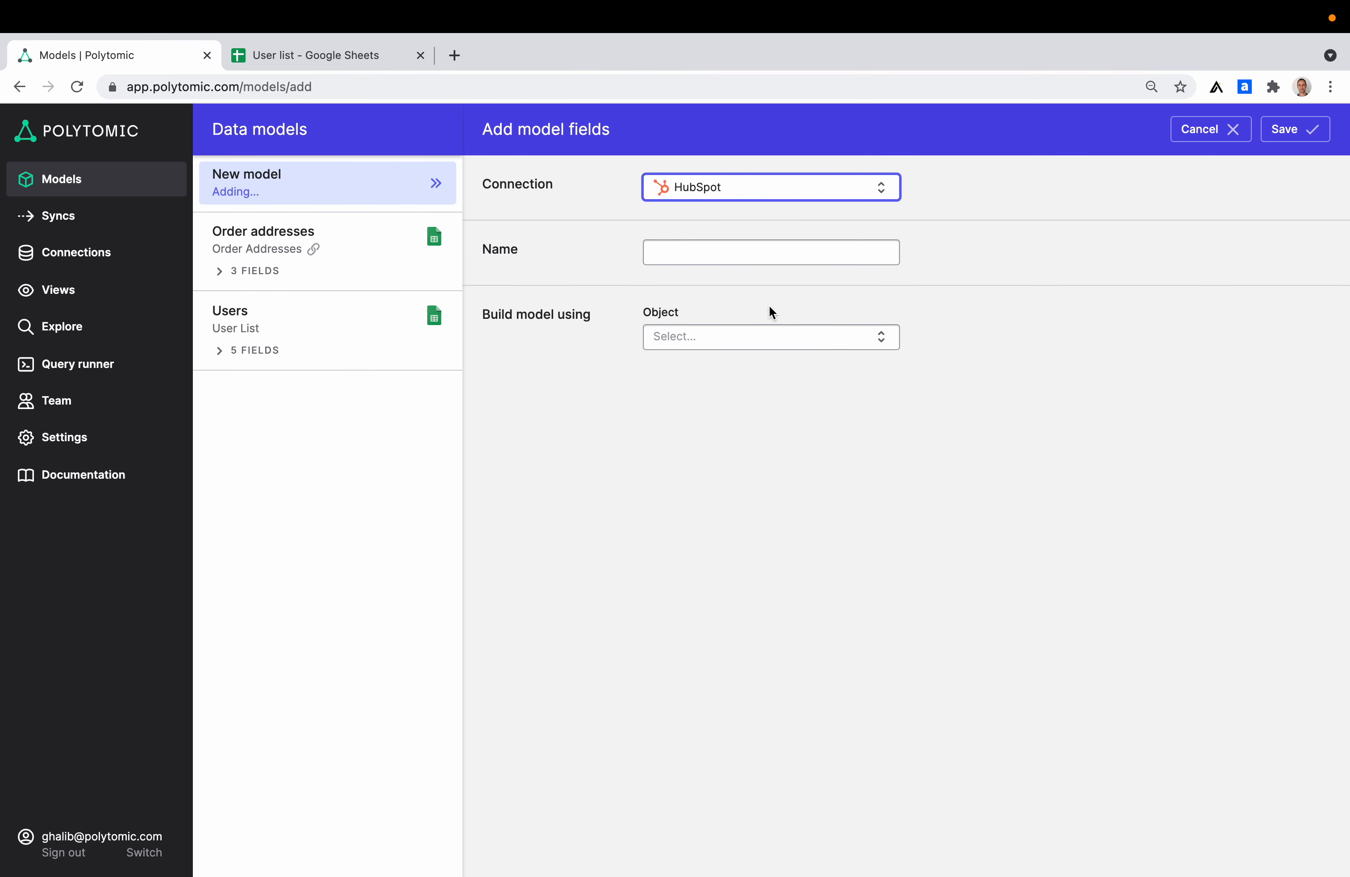
click(715, 254)
text(Contacts)
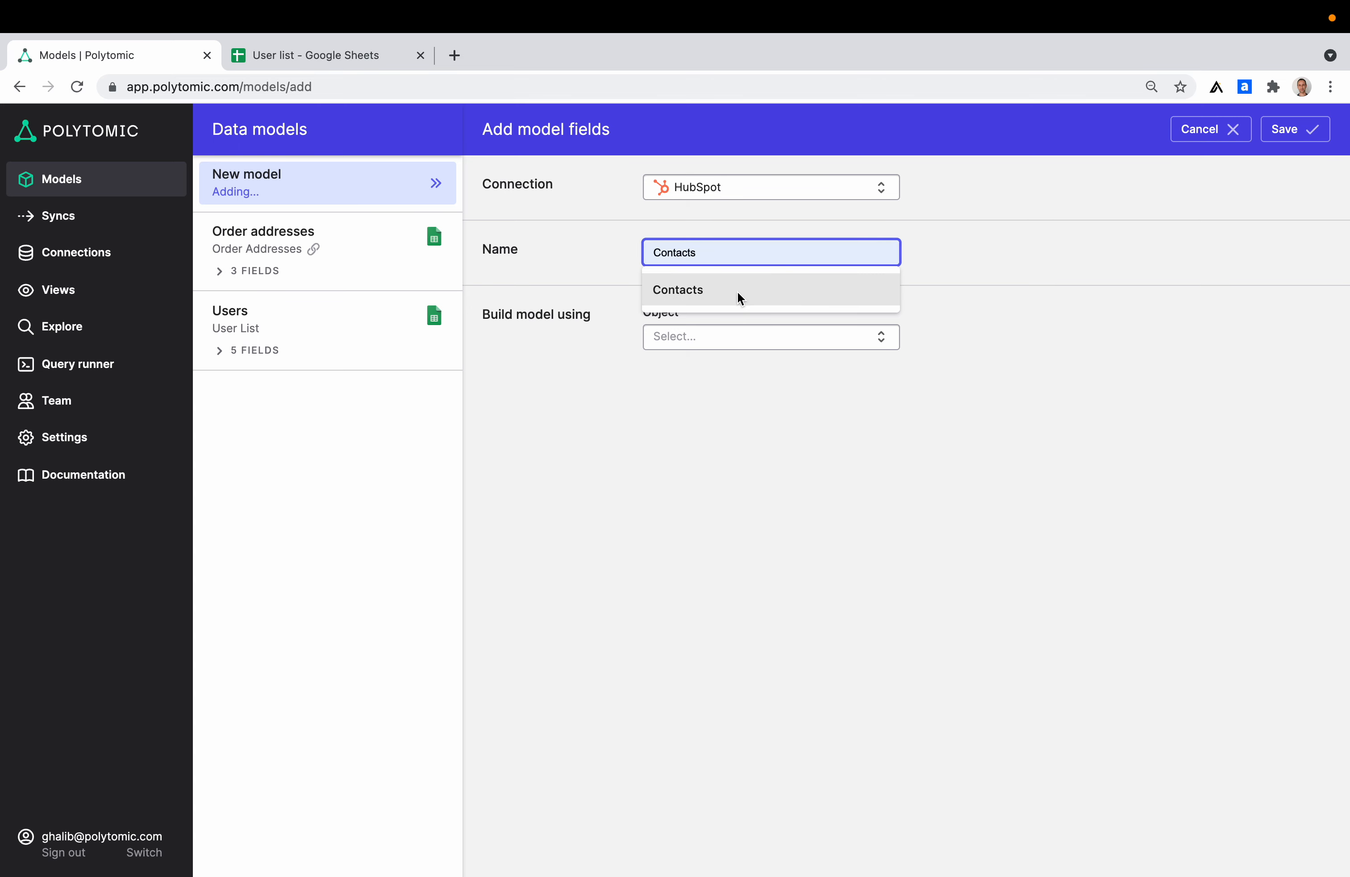
click(735, 290)
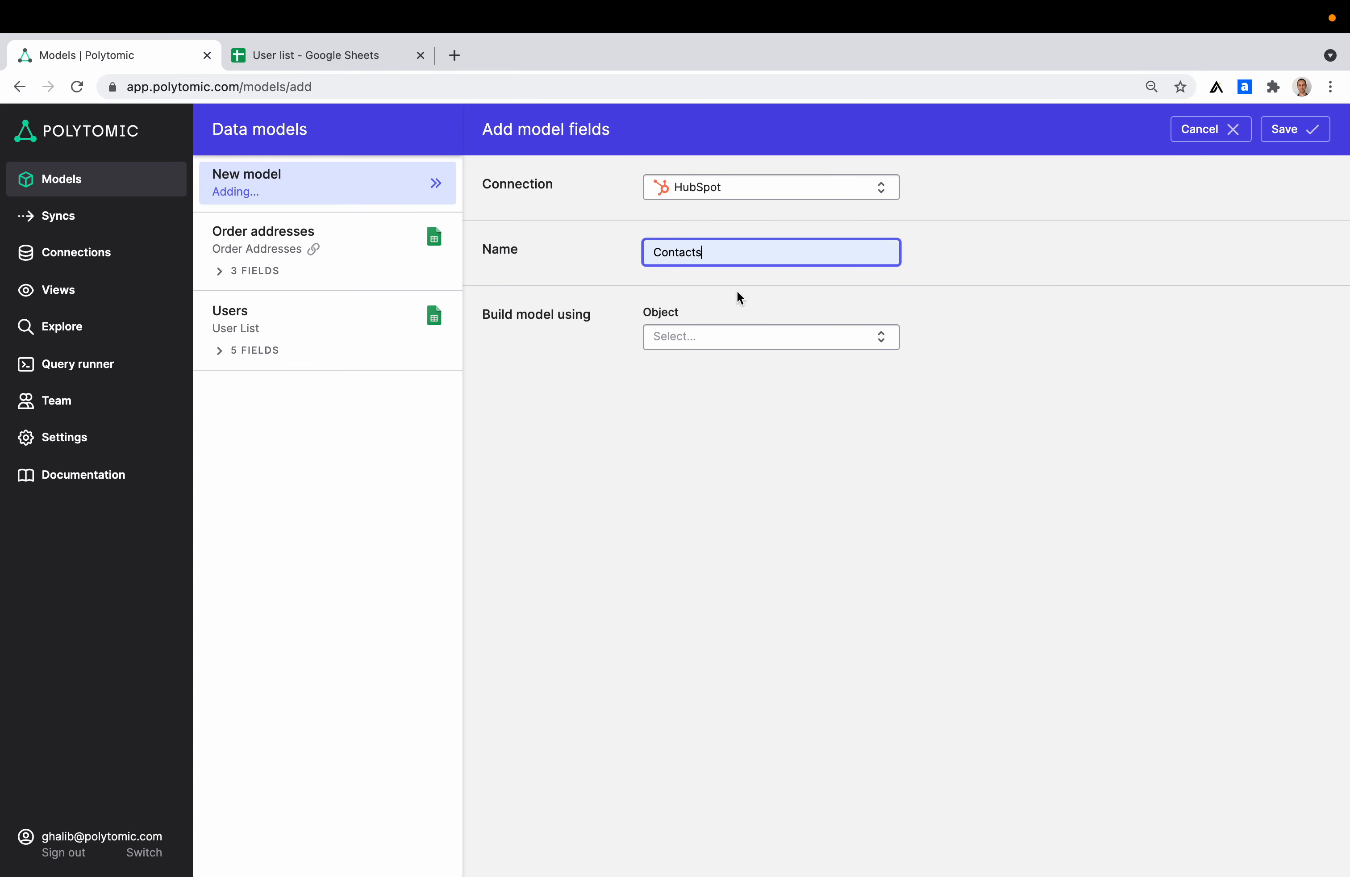
click(729, 337)
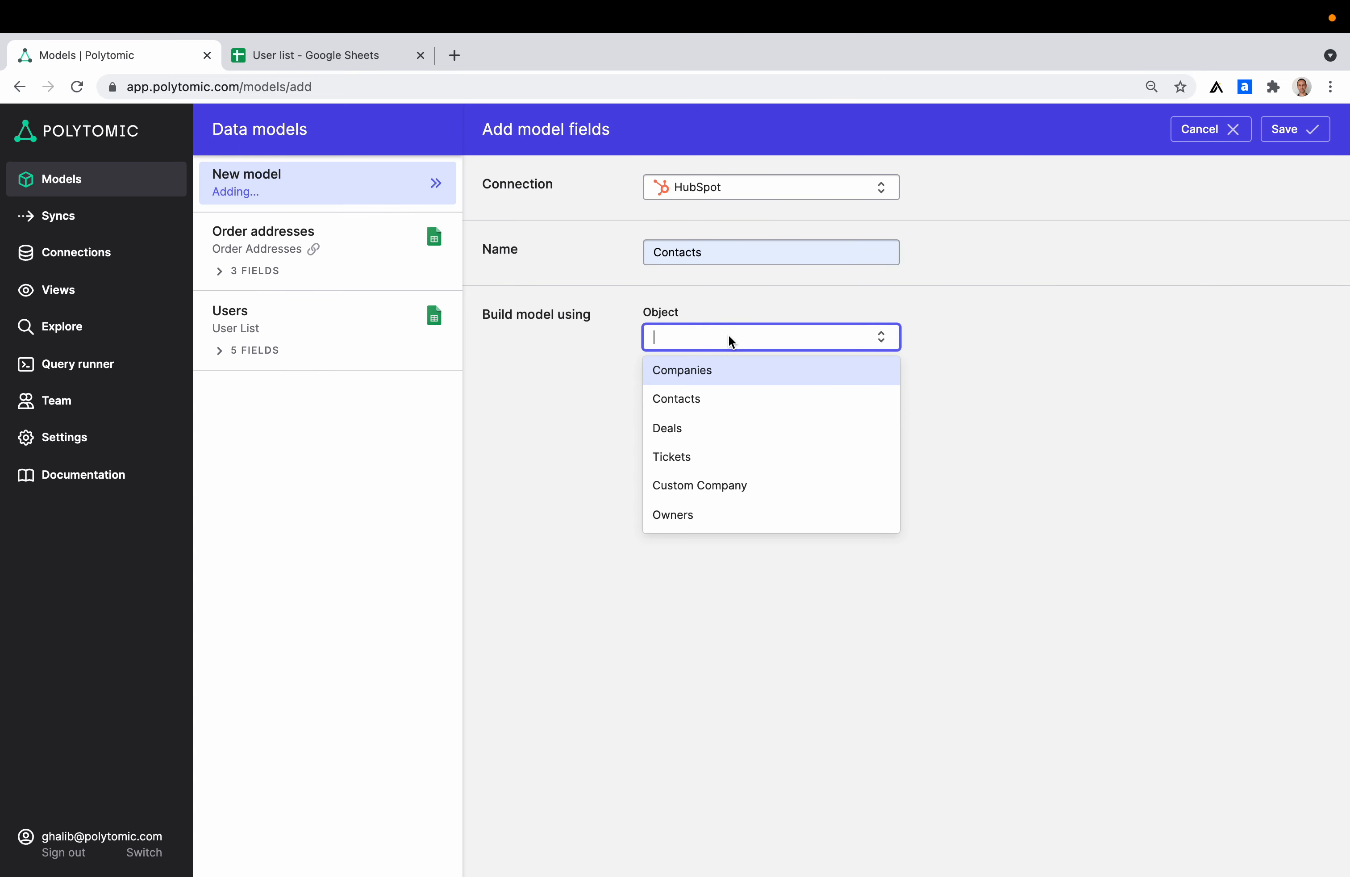
click(741, 387)
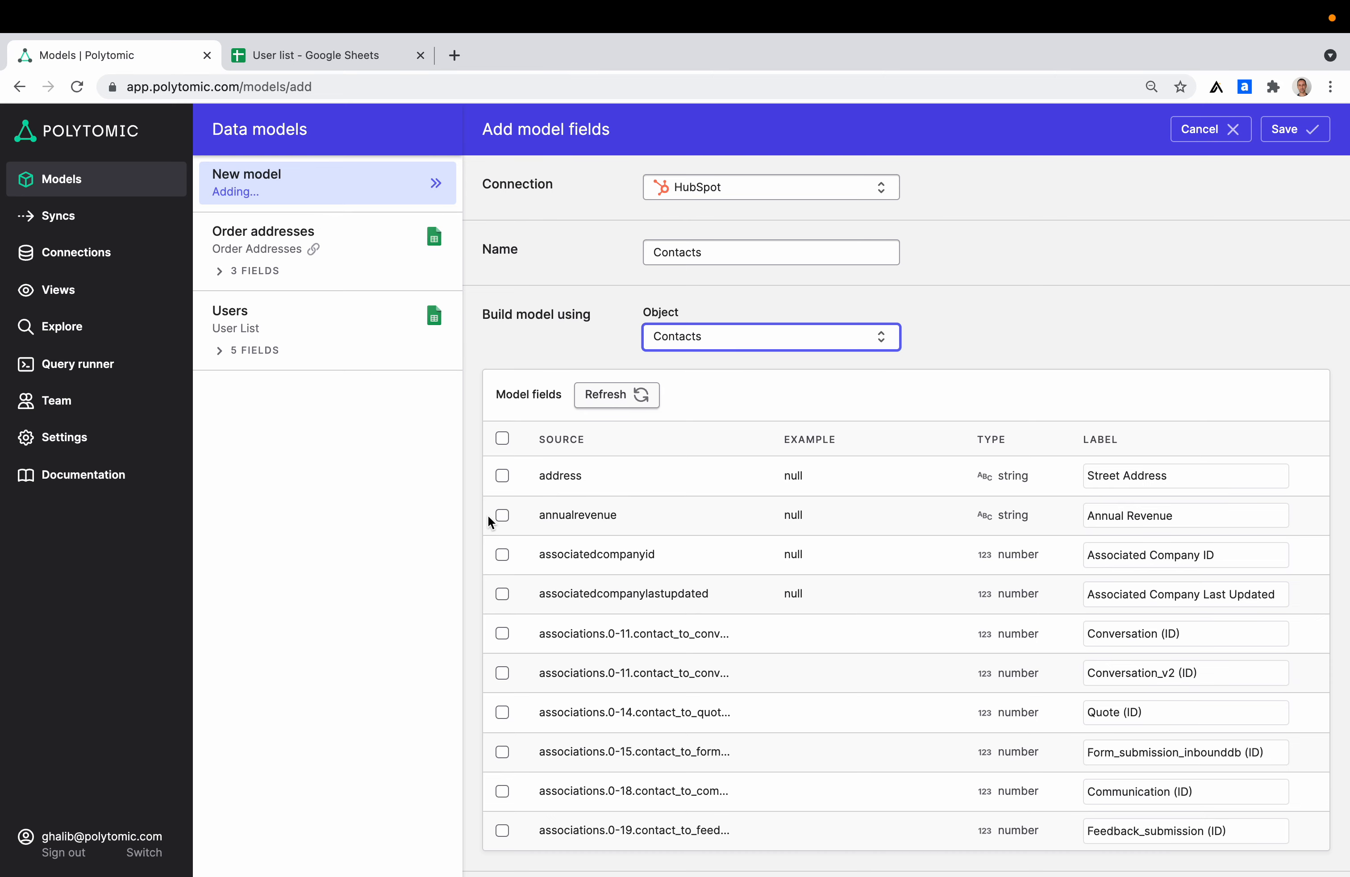
Look through the HubSpot Contacts model's available fields, then cancel the new model and discard its unsaved changes.
scroll(487, 515, down, 3)
scroll(489, 513, up, 3)
click(577, 513)
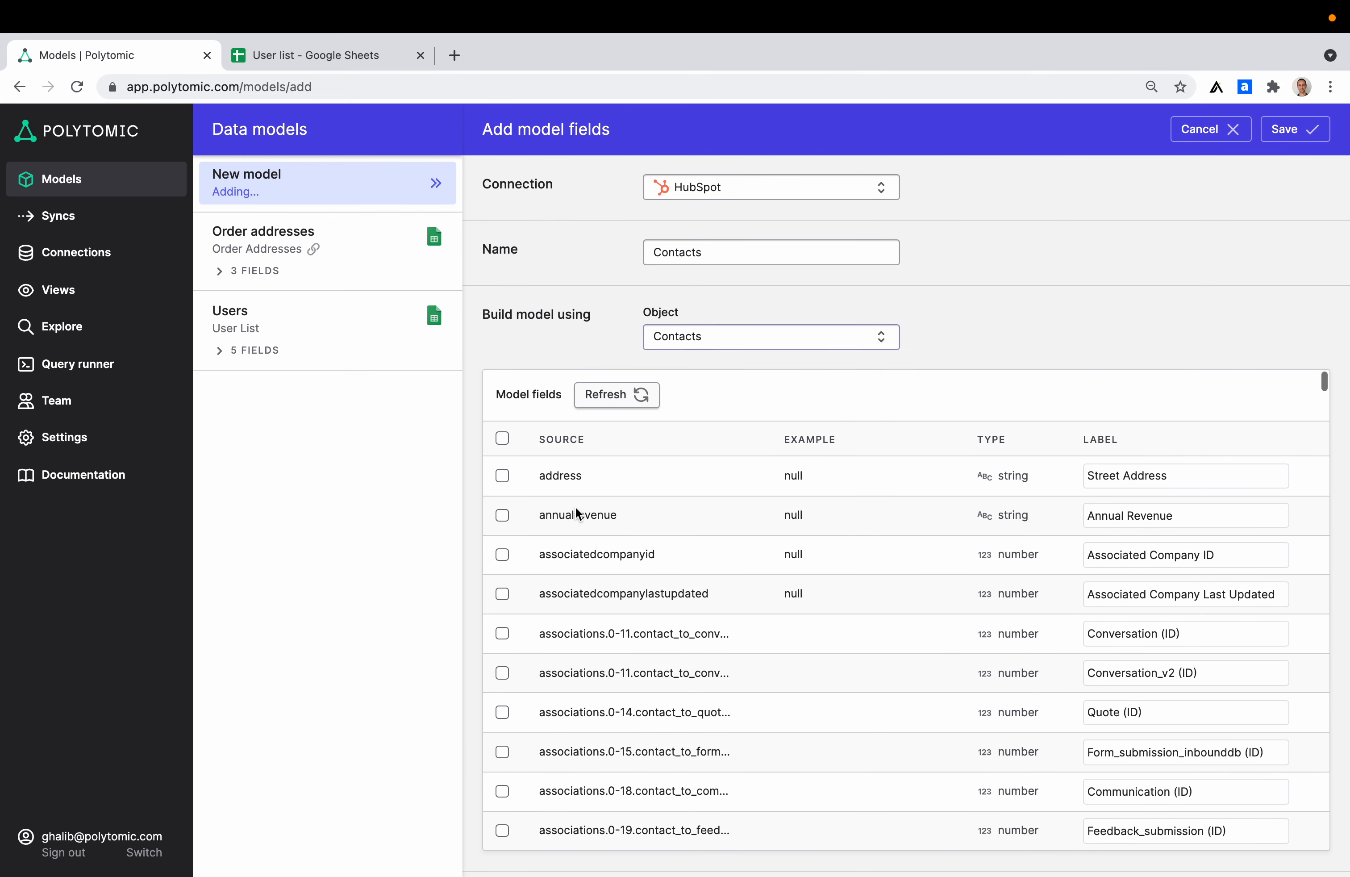
click(1209, 129)
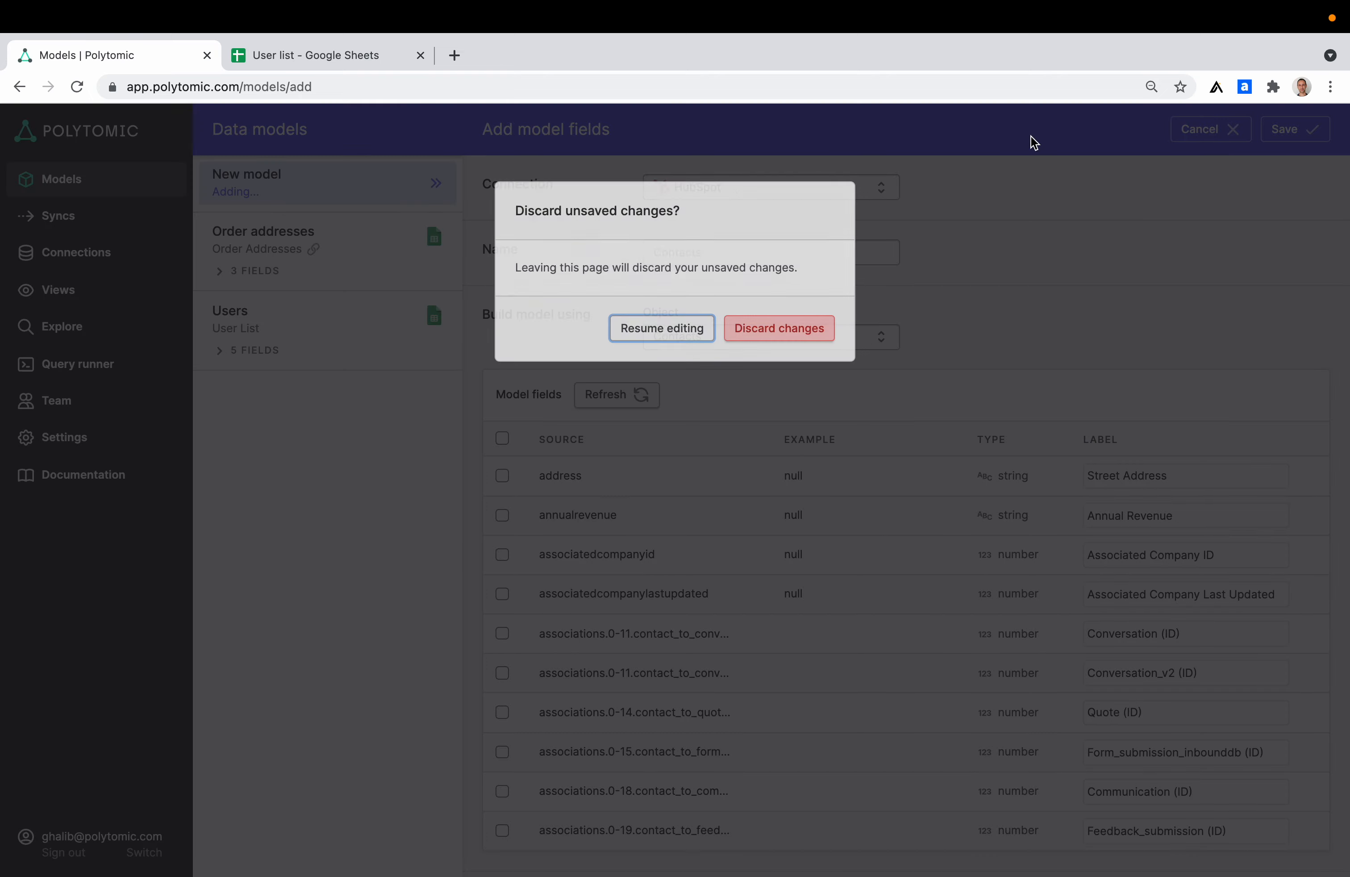
click(780, 329)
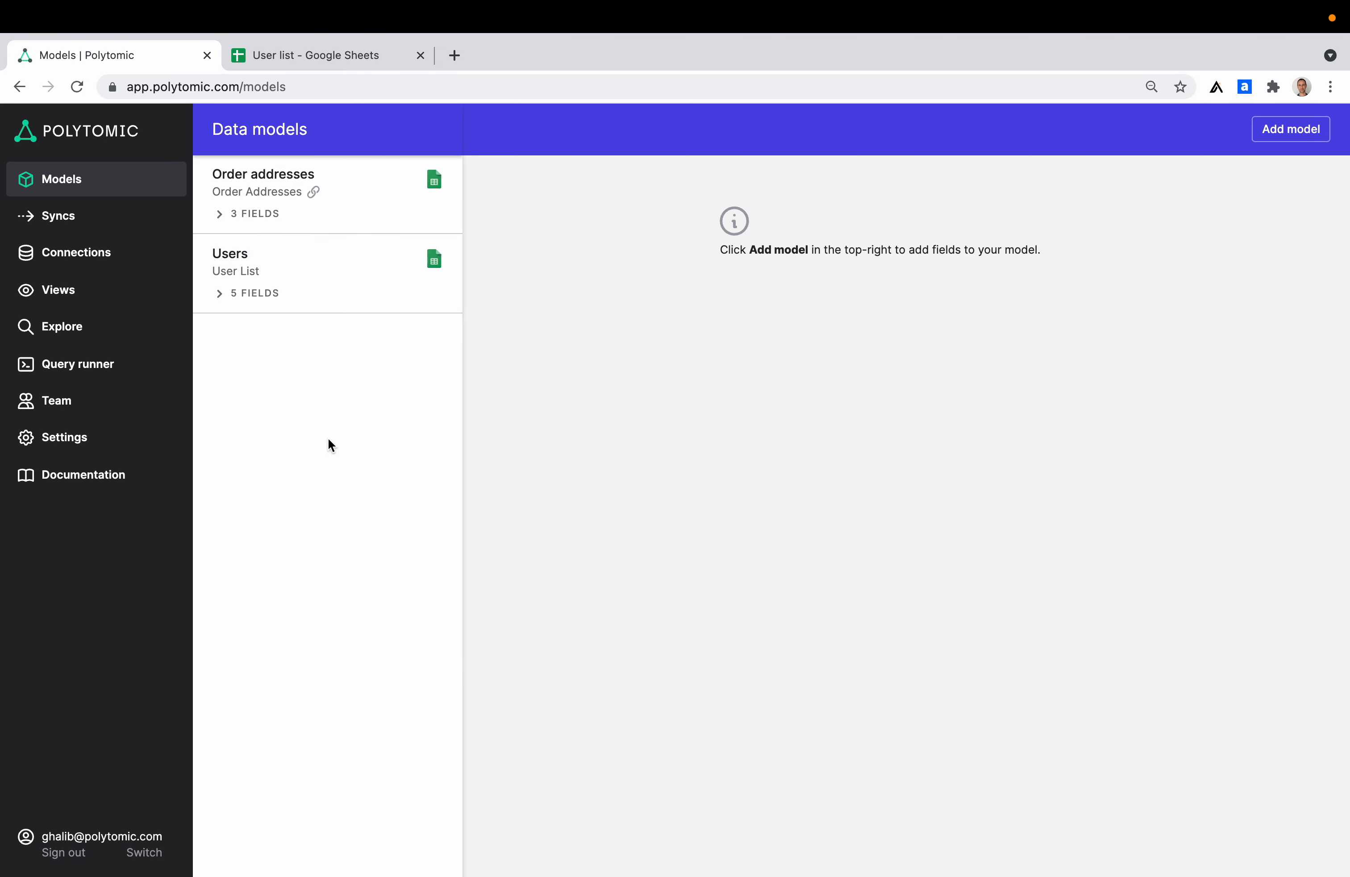